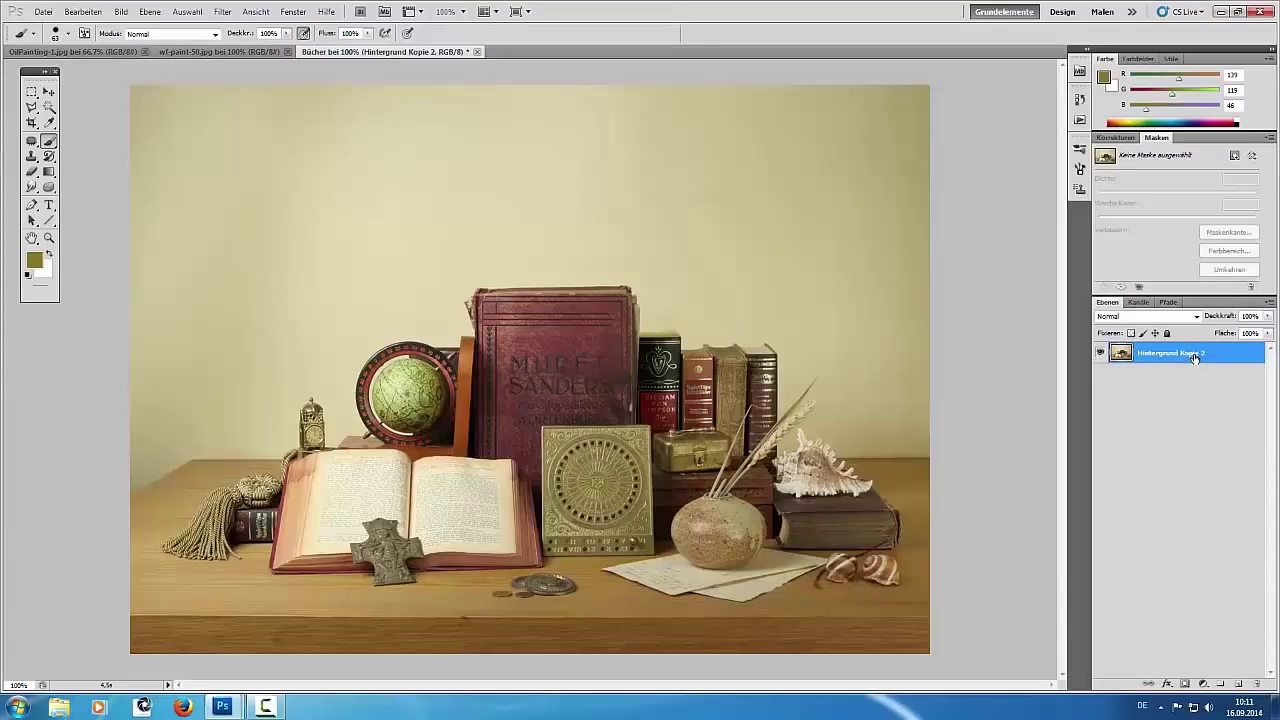
Duplicate the layer Hintergrund Kopie 2.
{"action": "key", "text": "ctrl+j"}
{"action": "key", "text": "ctrl+z"}
{"action": "key", "text": "ctrl+z"}
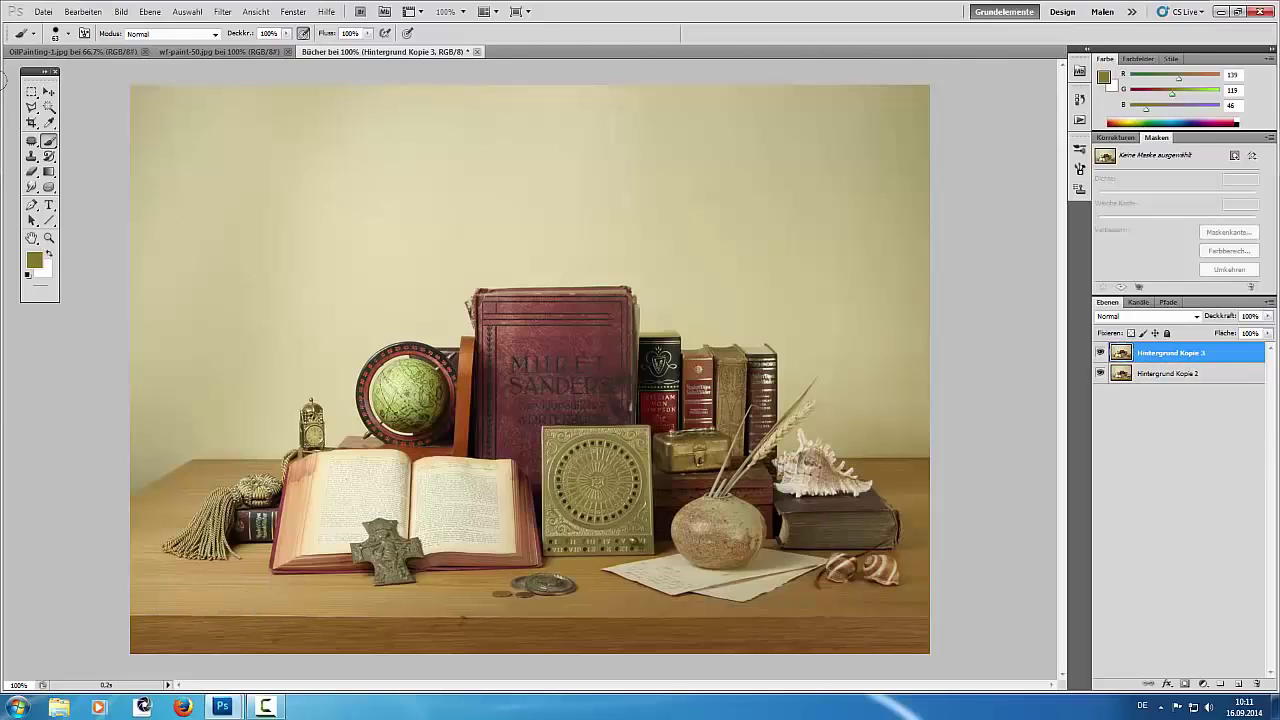
Select the entire wall behind the books with the Magic Wand tool, adding its remaining areas to the selection.
{"action": "left_click", "coordinate": [48, 107]}
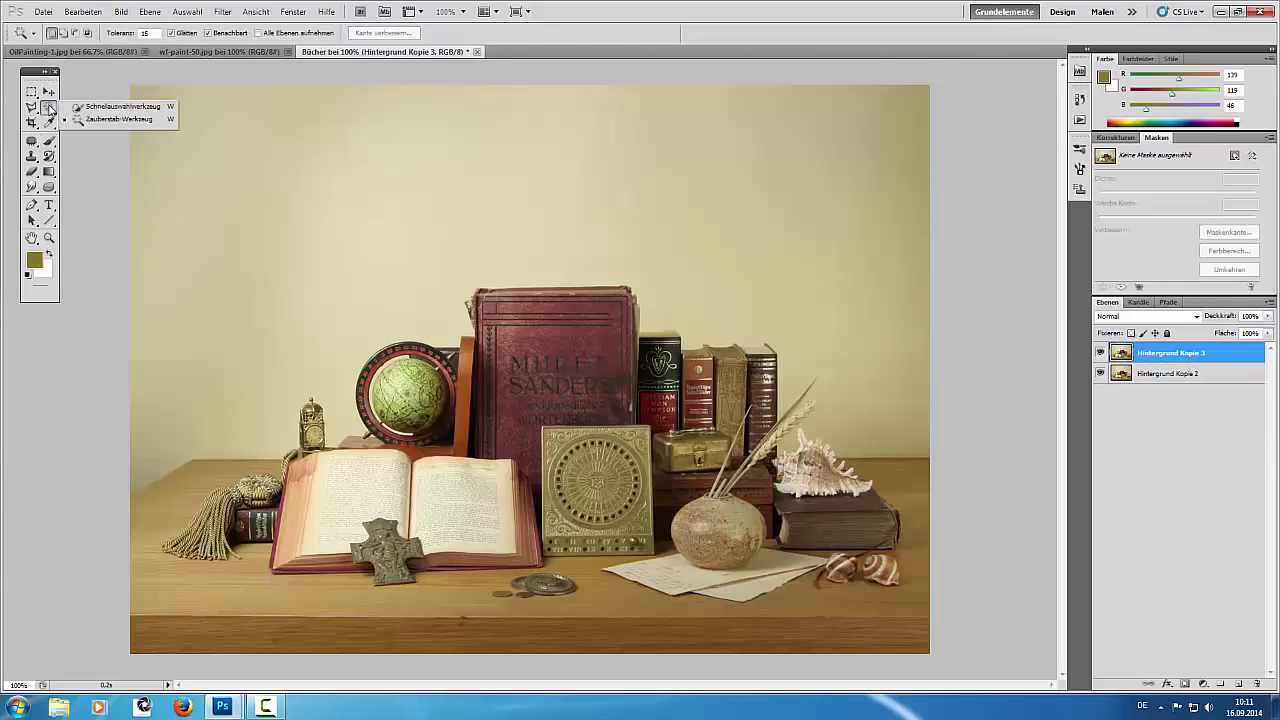
{"action": "left_click", "coordinate": [113, 120]}
{"action": "left_click", "coordinate": [207, 323]}
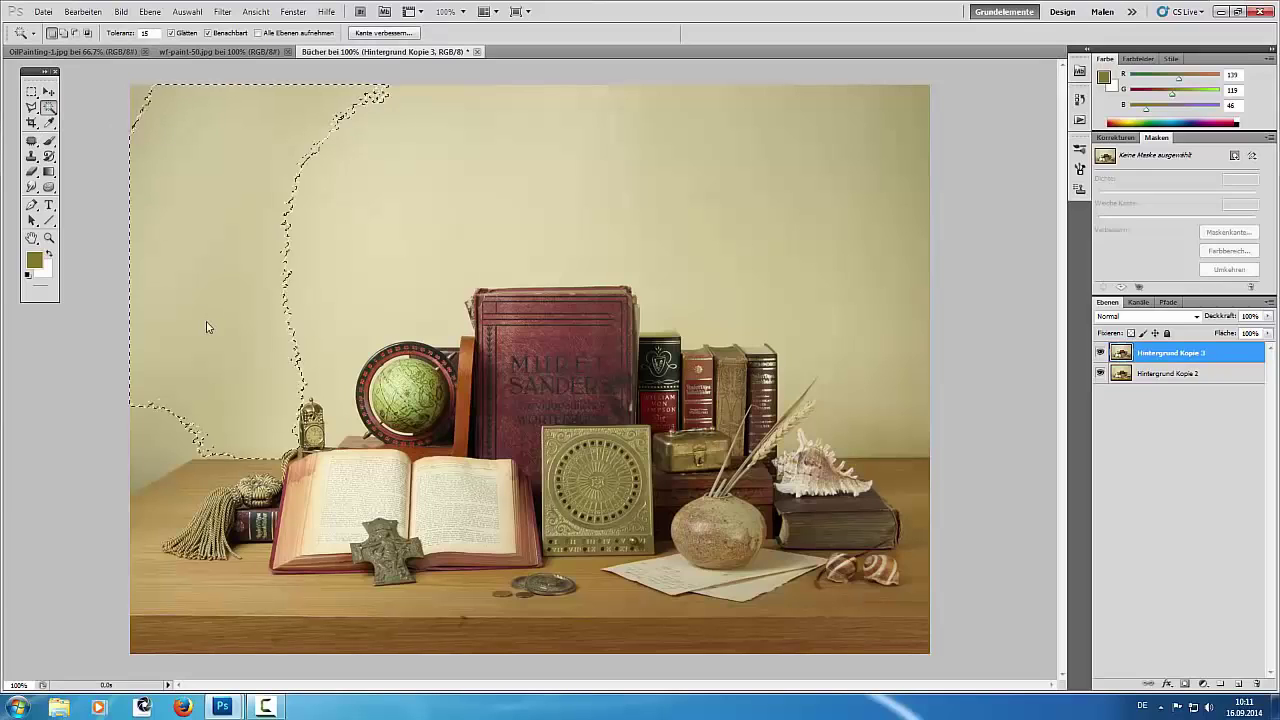
{"action": "left_click", "coordinate": [148, 469], "text": "shift"}
{"action": "left_click", "coordinate": [145, 477], "text": "shift"}
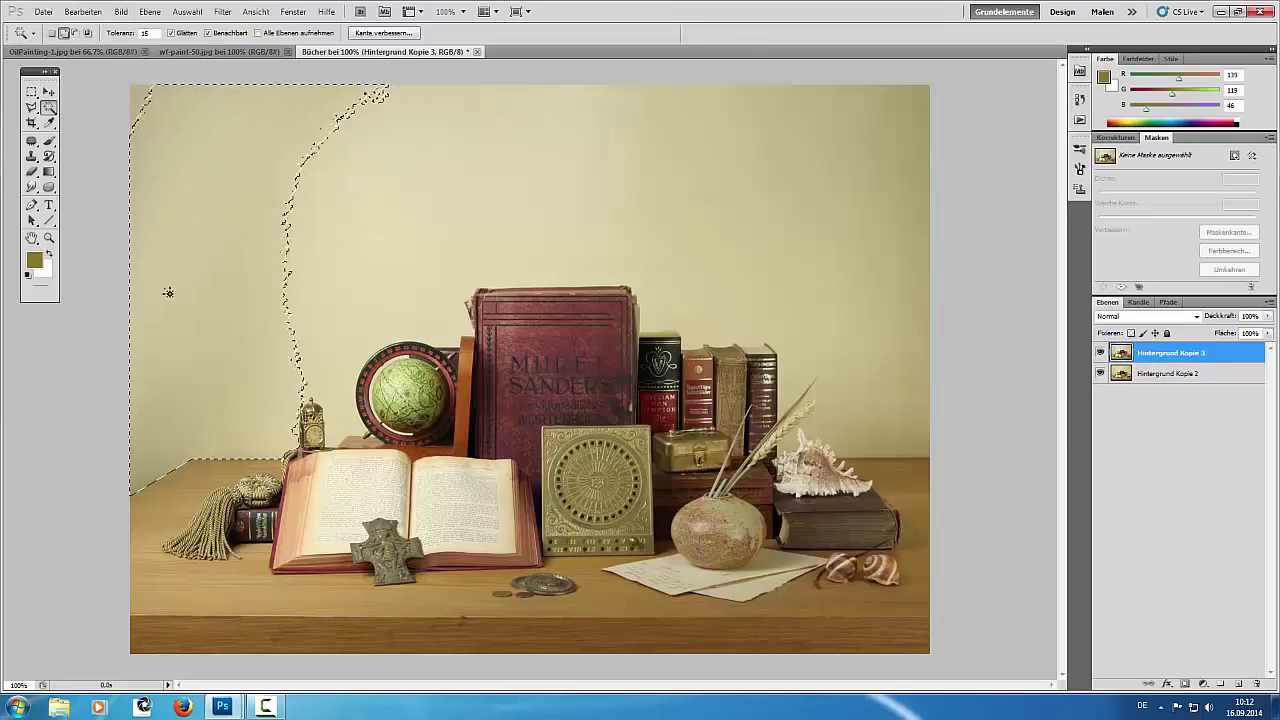
{"action": "left_click", "coordinate": [384, 203], "text": "shift"}
{"action": "left_click", "coordinate": [663, 171], "text": "shift"}
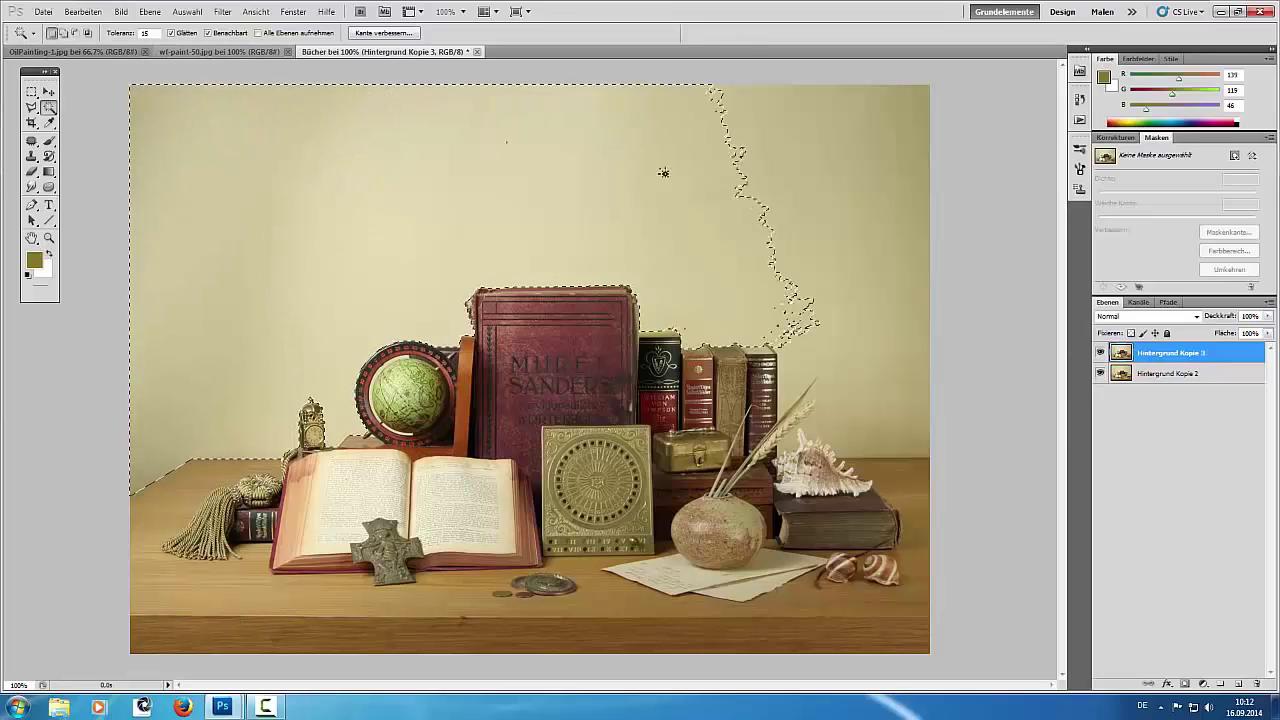
{"action": "left_click", "coordinate": [835, 136], "text": "shift"}
{"action": "left_click", "coordinate": [921, 98], "text": "shift"}
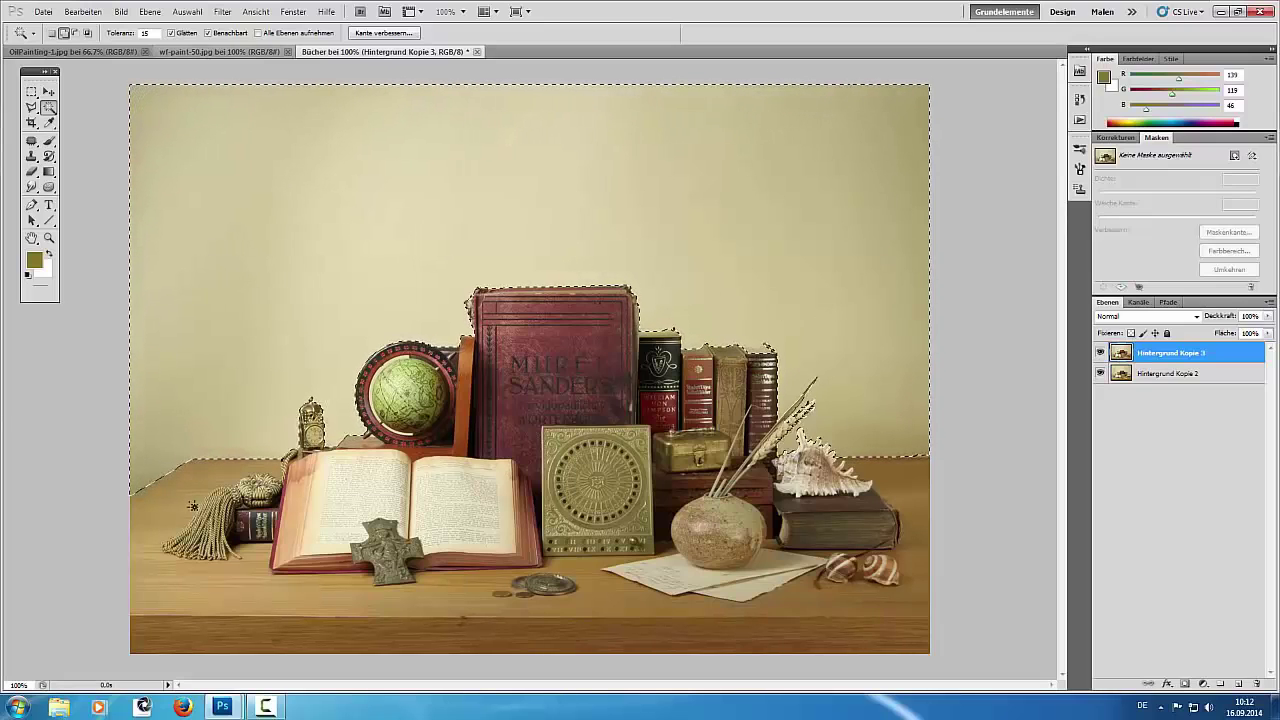
Subtract the top edges of the small books from the wall selection with the Quick Selection tool.
{"action": "key", "text": "ctrl+plus"}
{"action": "key", "text": "ctrl+plus"}
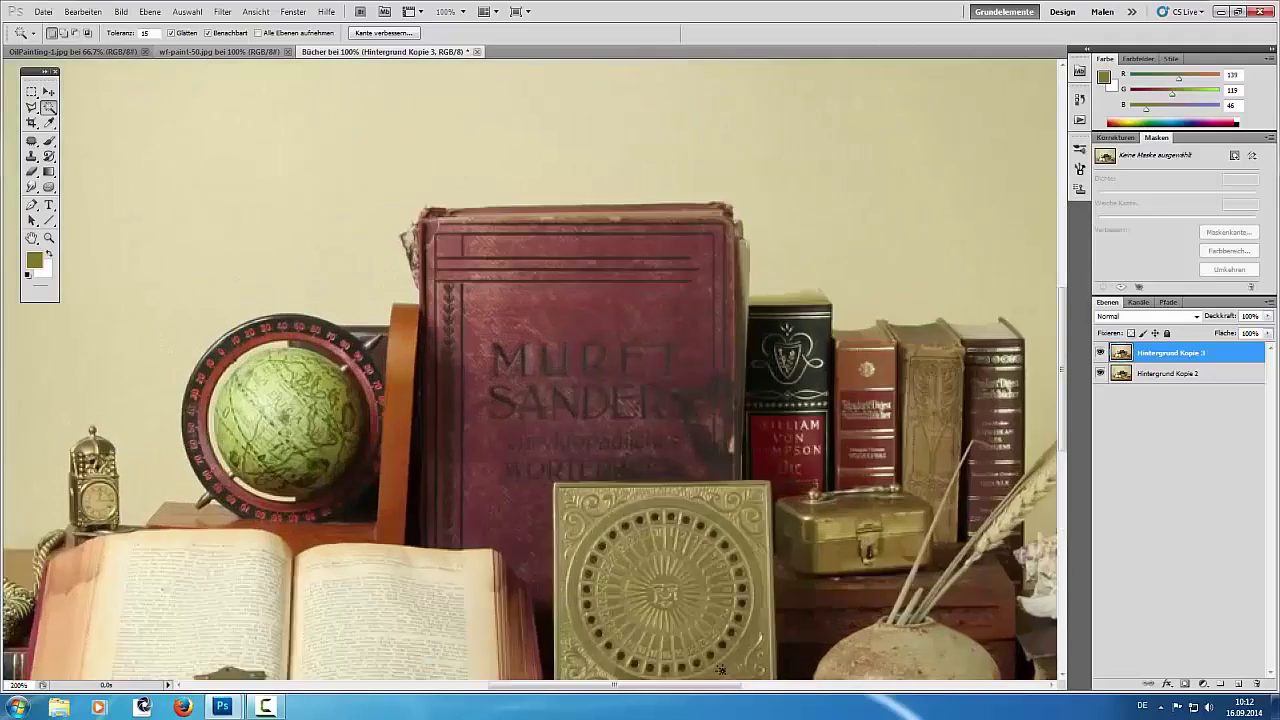
{"action": "left_click_drag", "start_coordinate": [440, 503], "coordinate": [131, 492]}
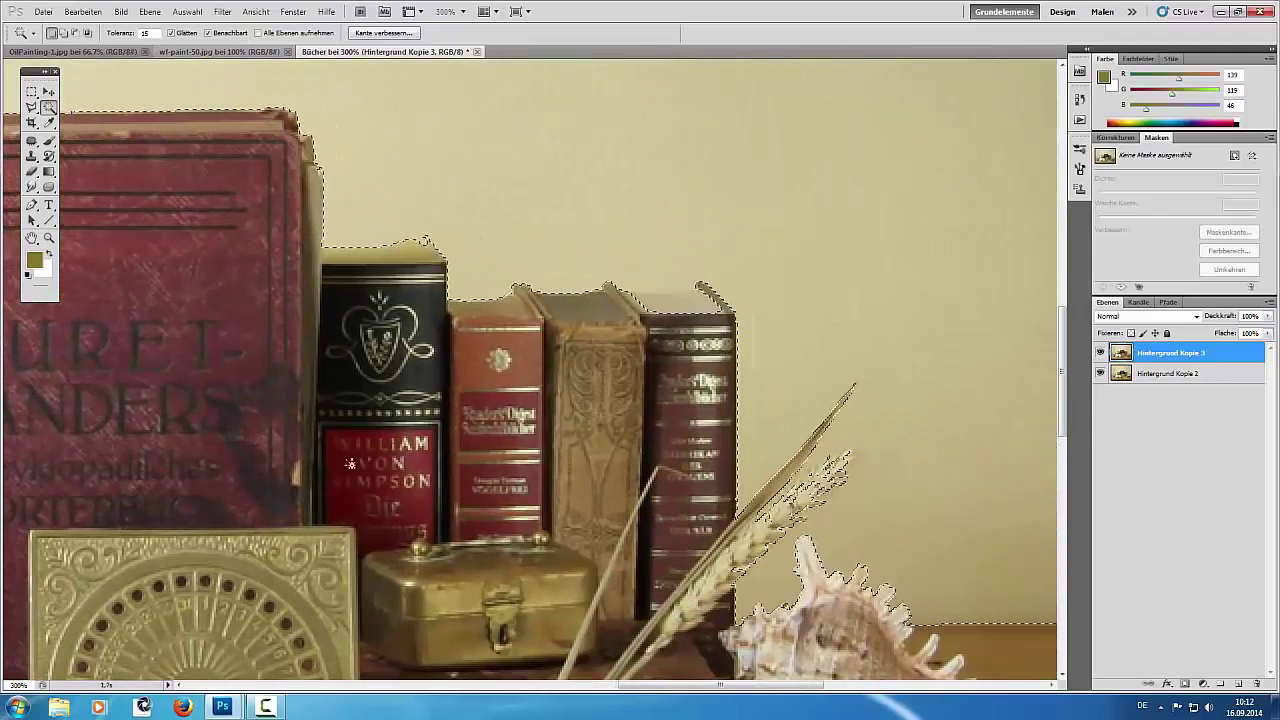
{"action": "left_click", "coordinate": [48, 108]}
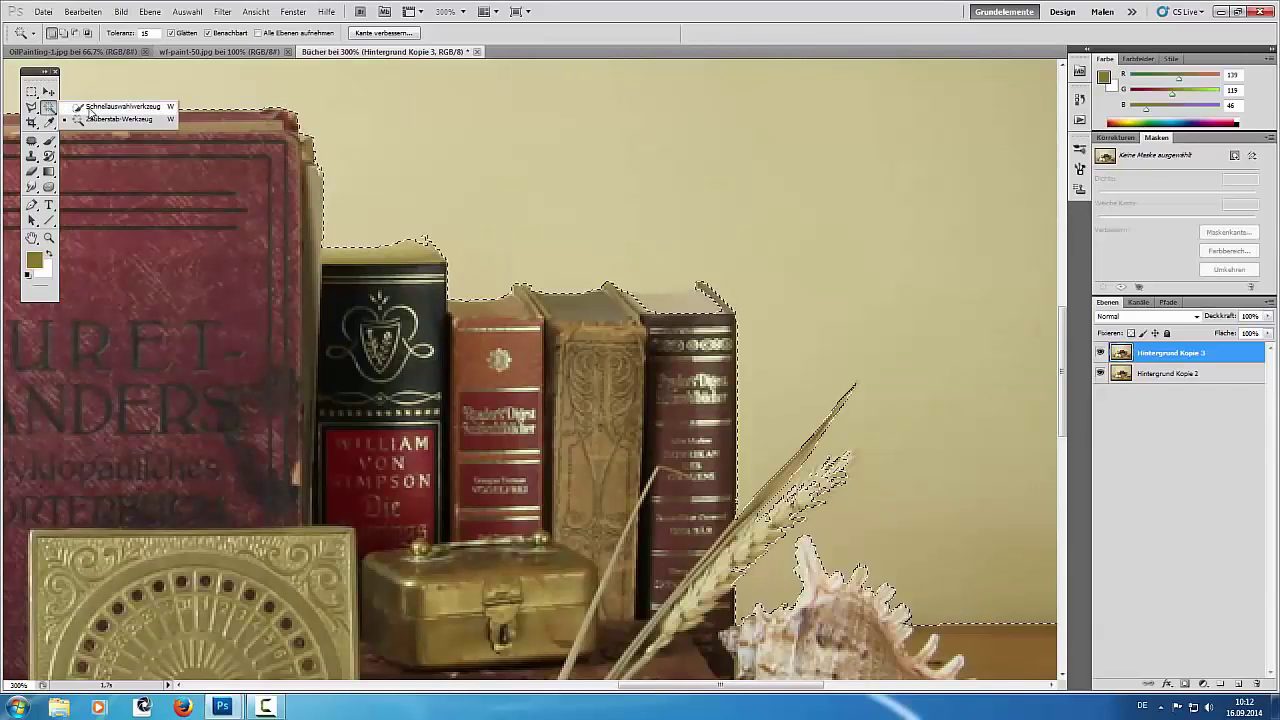
{"action": "left_click", "coordinate": [89, 110]}
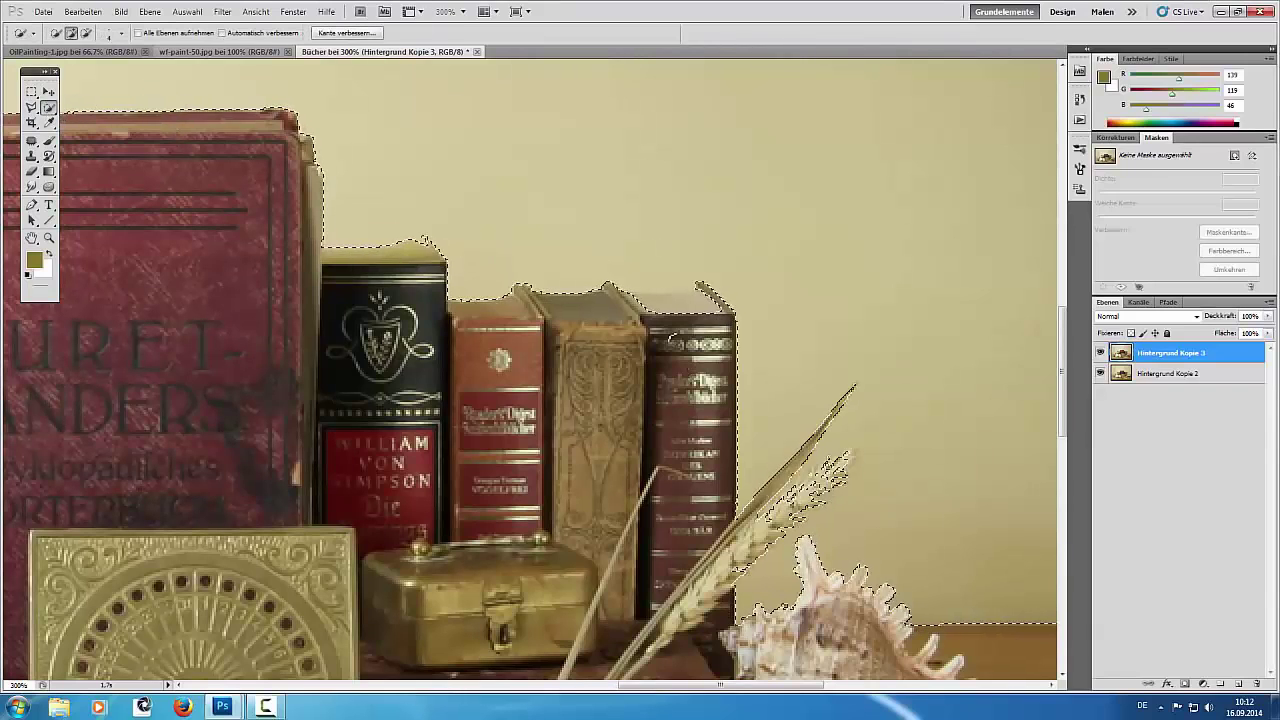
{"action": "key", "text": "alt"}
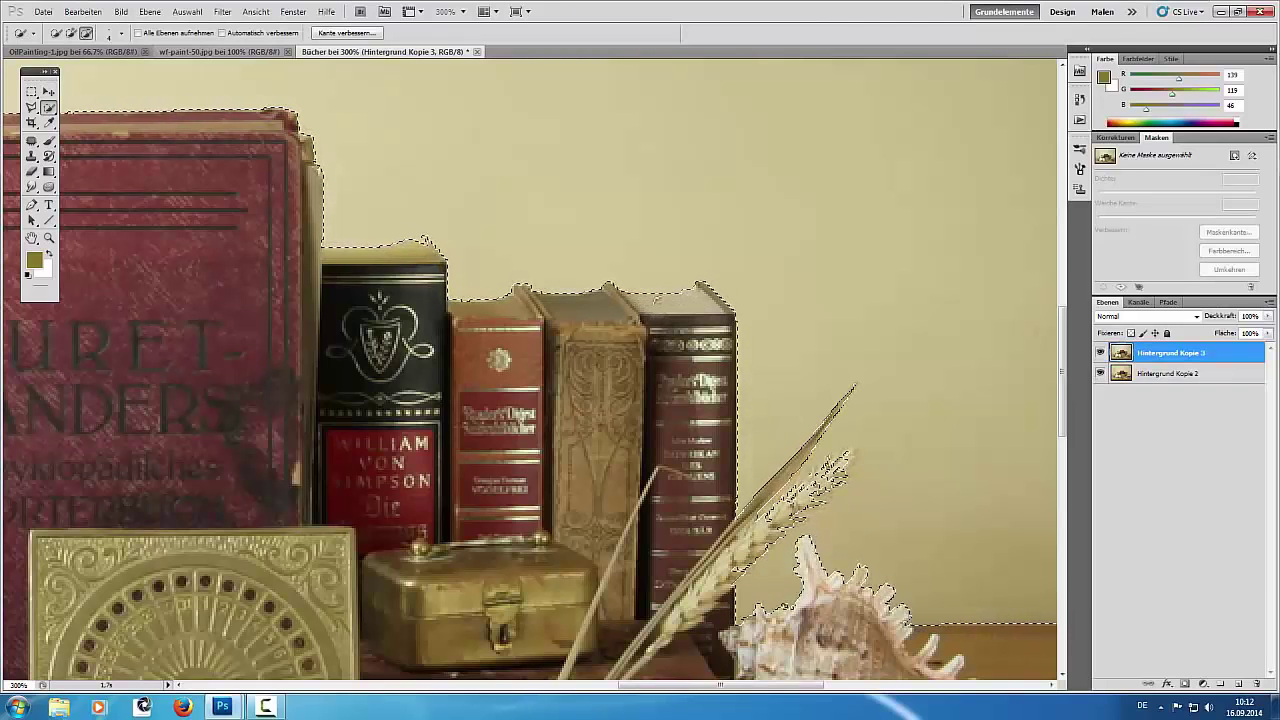
{"action": "key", "text": "alt"}
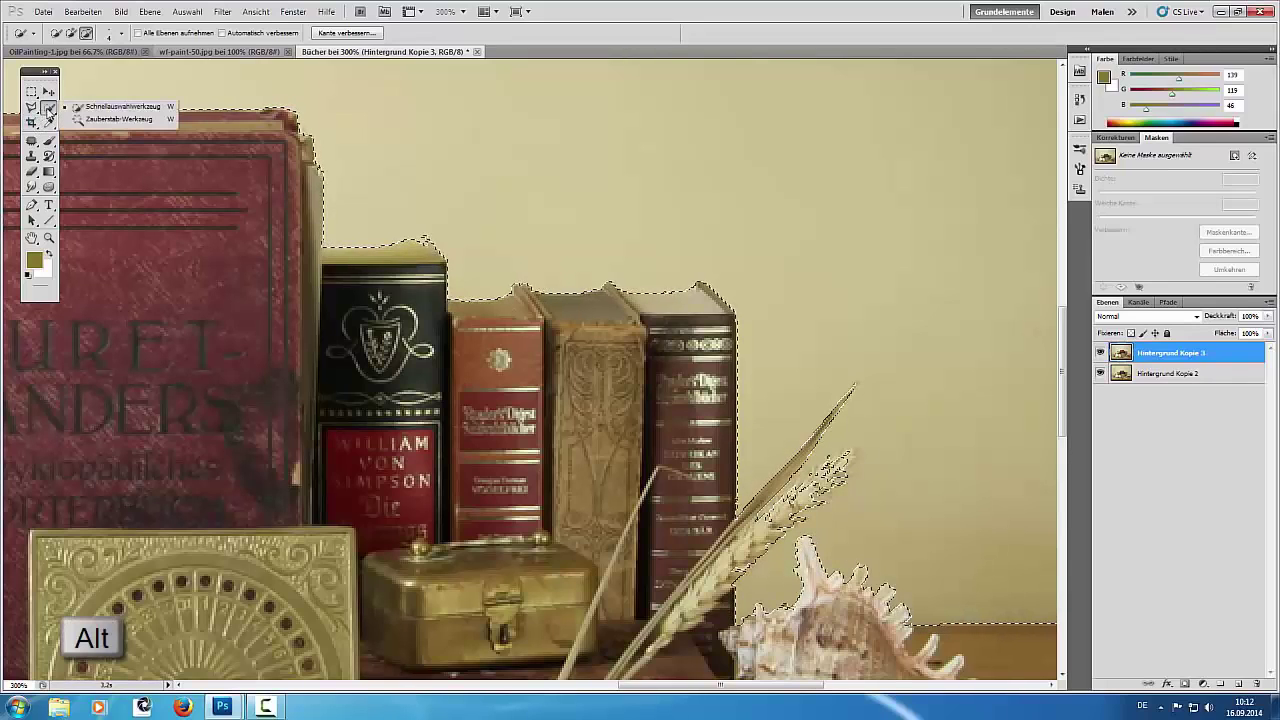
{"action": "left_click", "coordinate": [111, 107]}
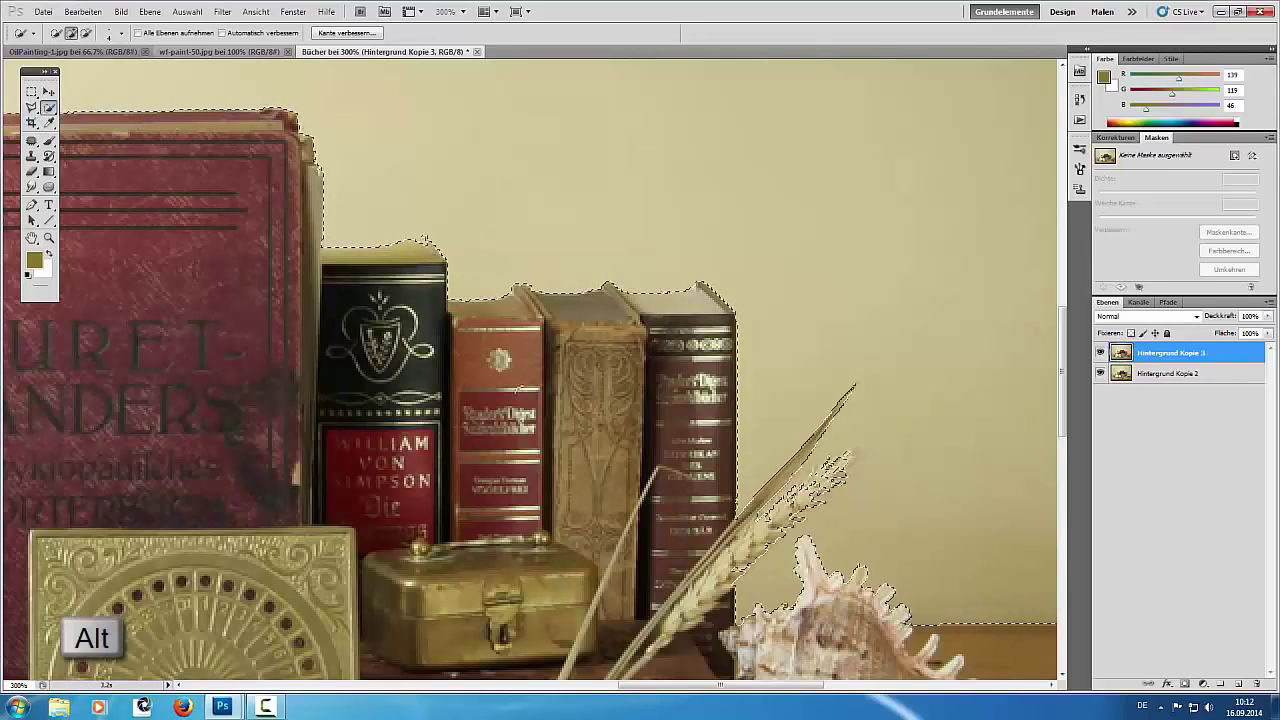
{"action": "key", "text": "alt"}
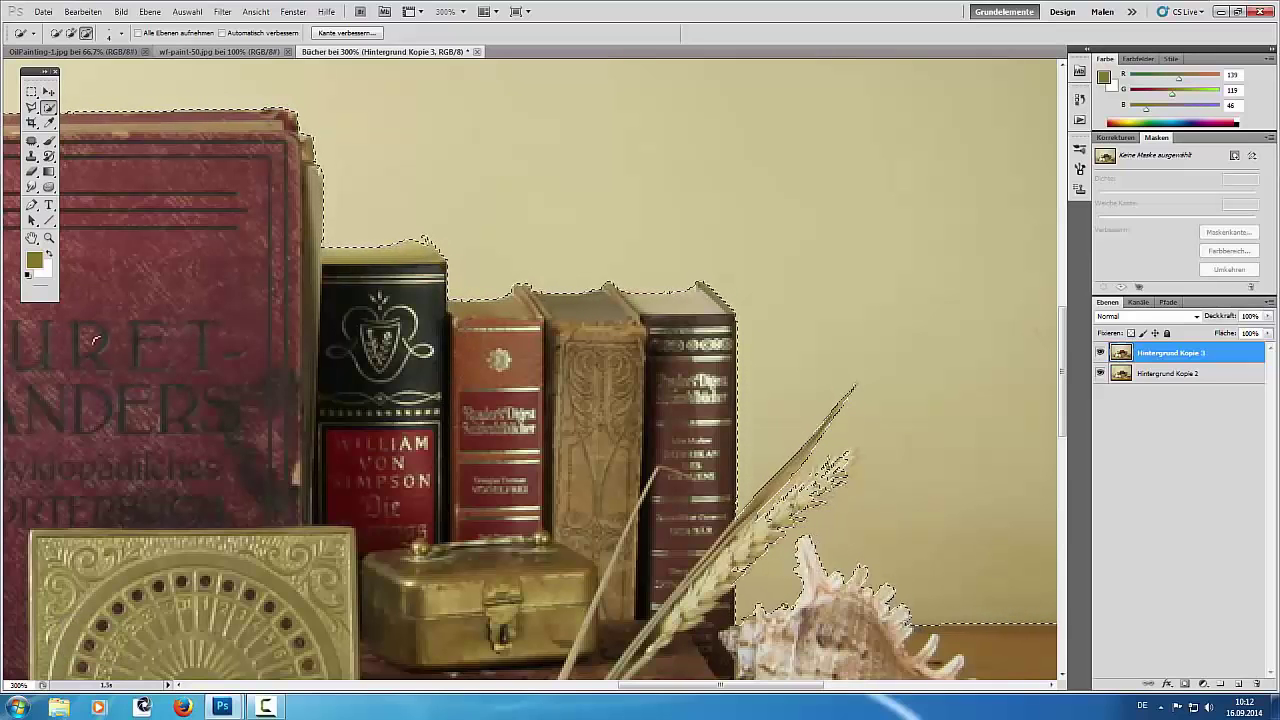
{"action": "key", "text": "ctrl+minus"}
{"action": "key", "text": "ctrl+minus"}
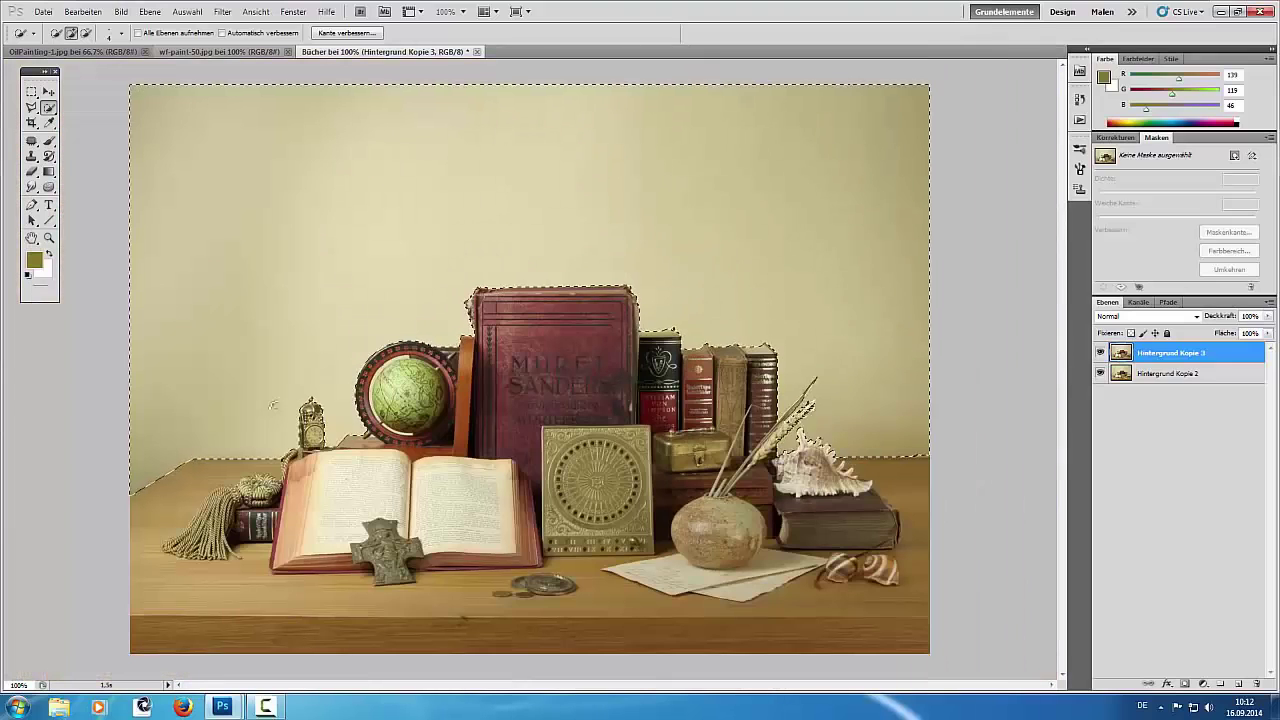
Refine the selection edge with smoothing 7, feather 1.6 px, contrast 26 % and edge shift +23 %, output as a selection.
{"action": "left_click", "coordinate": [220, 11]}
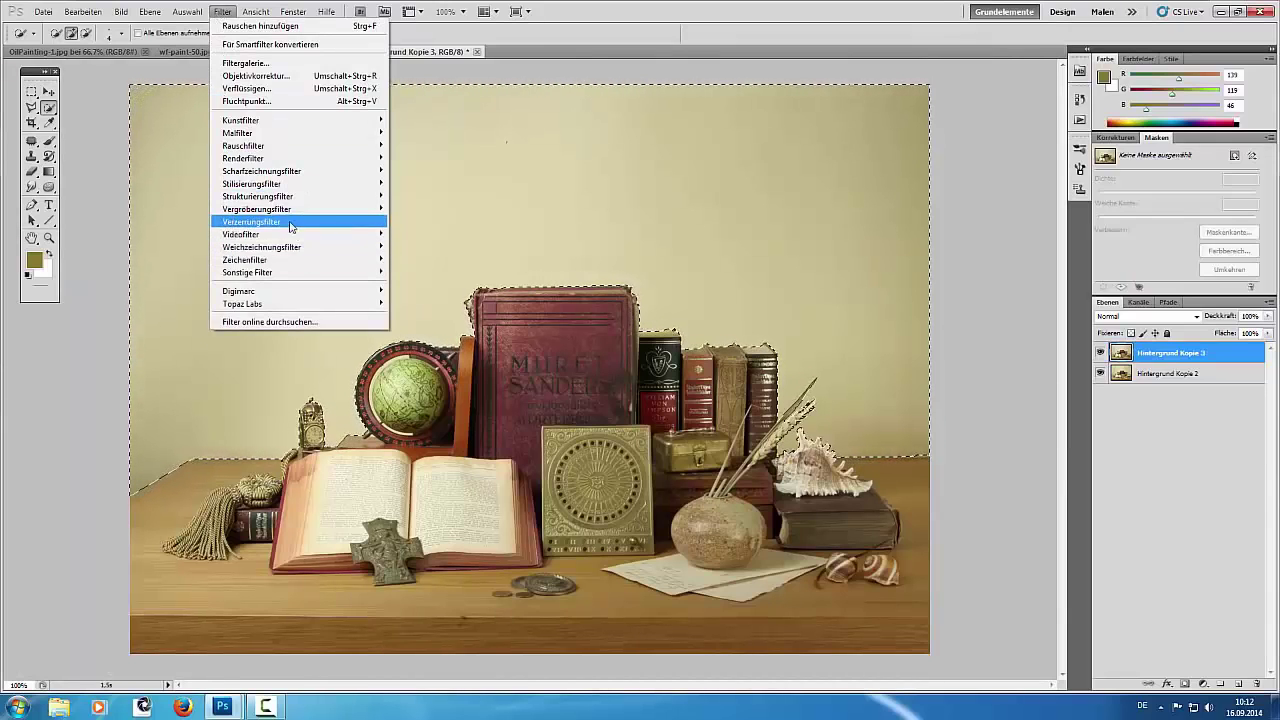
{"action": "mouse_move", "coordinate": [282, 224]}
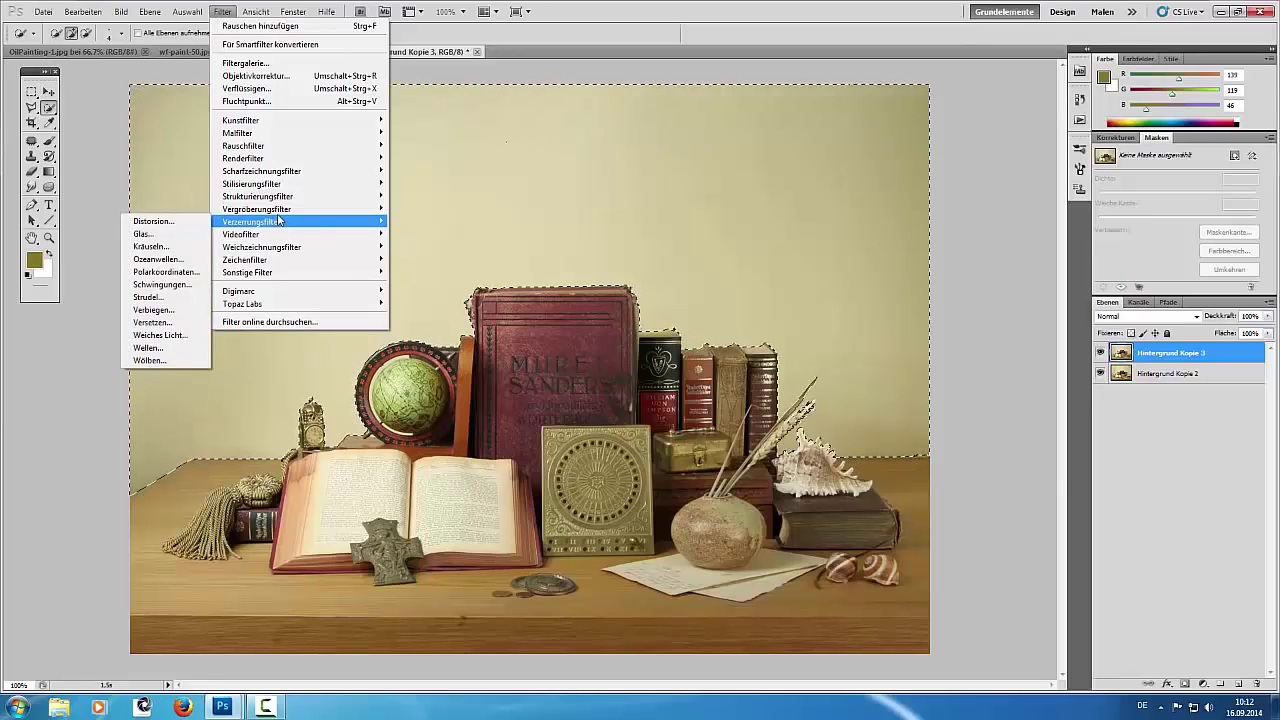
{"action": "left_click", "coordinate": [190, 12]}
{"action": "left_click", "coordinate": [190, 12]}
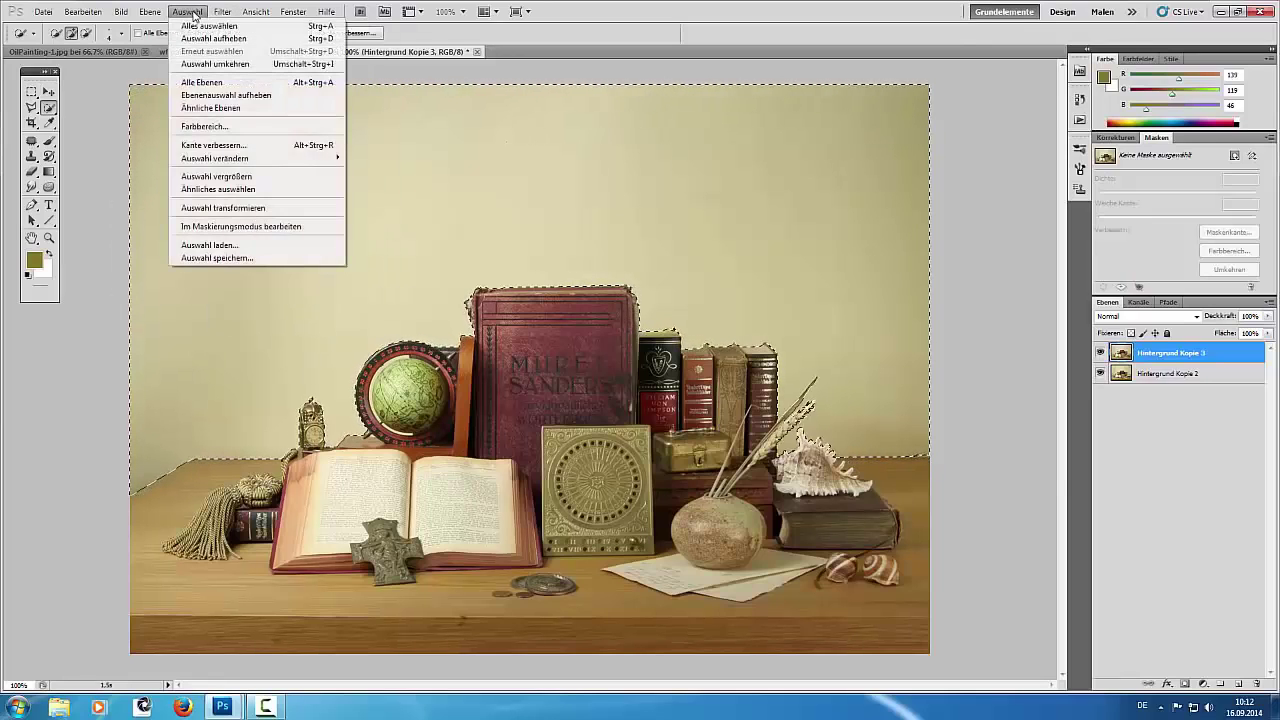
{"action": "left_click", "coordinate": [212, 147]}
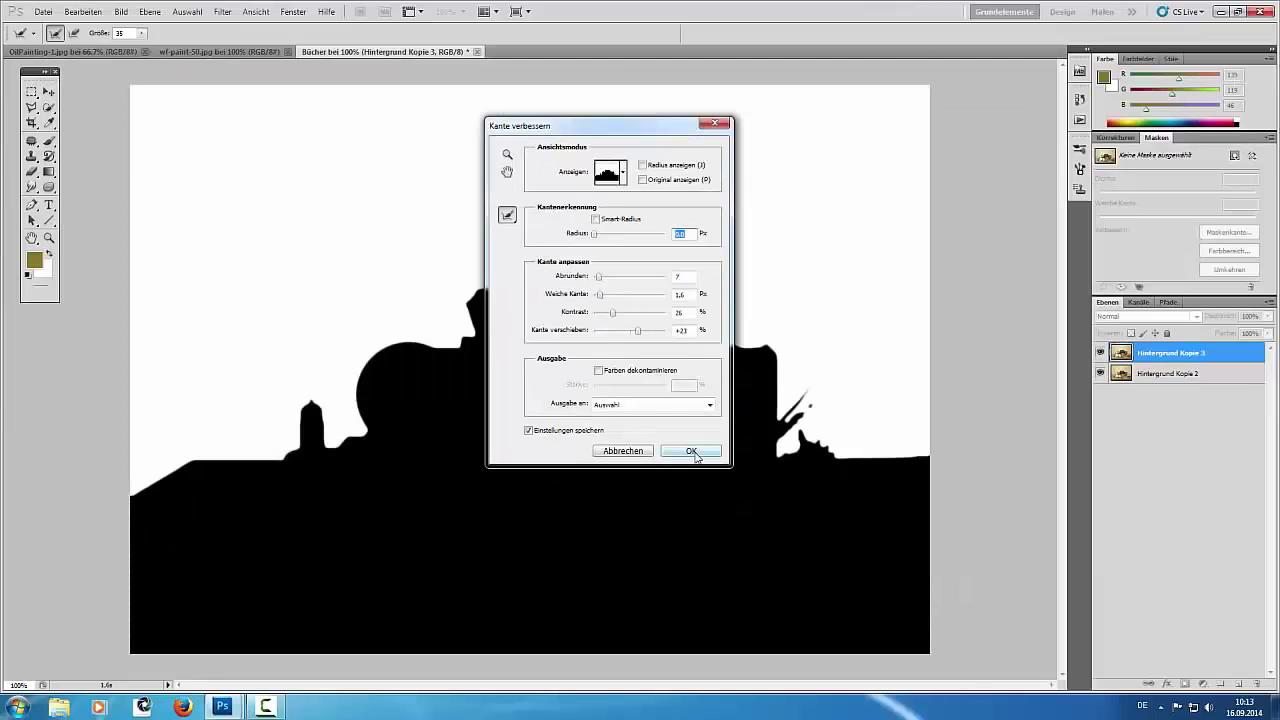
{"action": "left_click", "coordinate": [691, 451]}
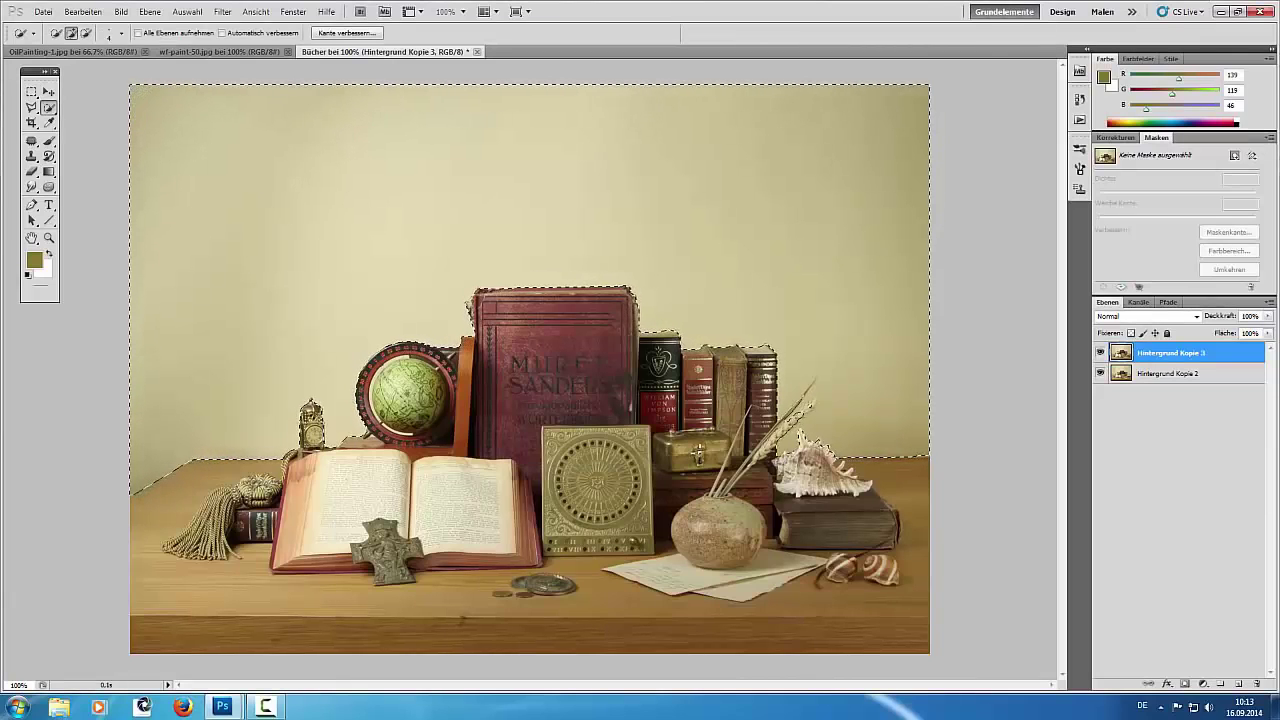
View the Alpha 1 channel, return to the layer Hintergrund Kopie 3 and clear the selection.
{"action": "left_click", "coordinate": [1139, 303]}
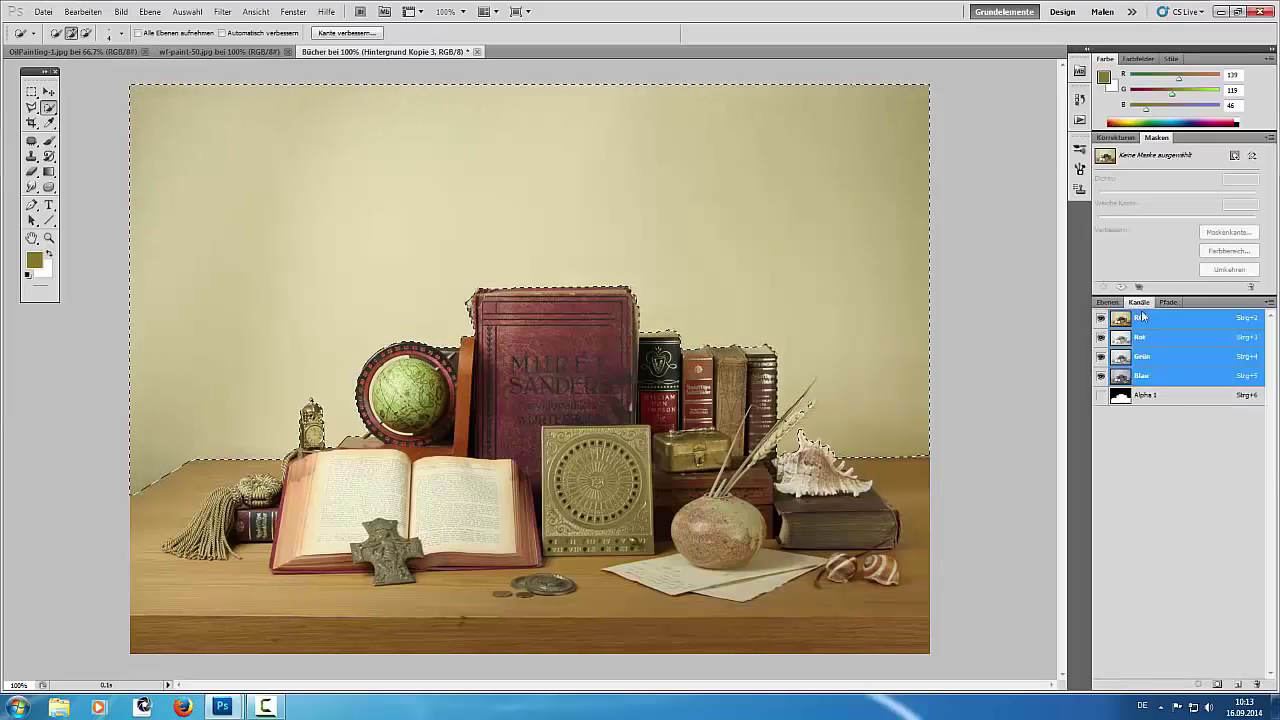
{"action": "left_click", "coordinate": [1157, 398]}
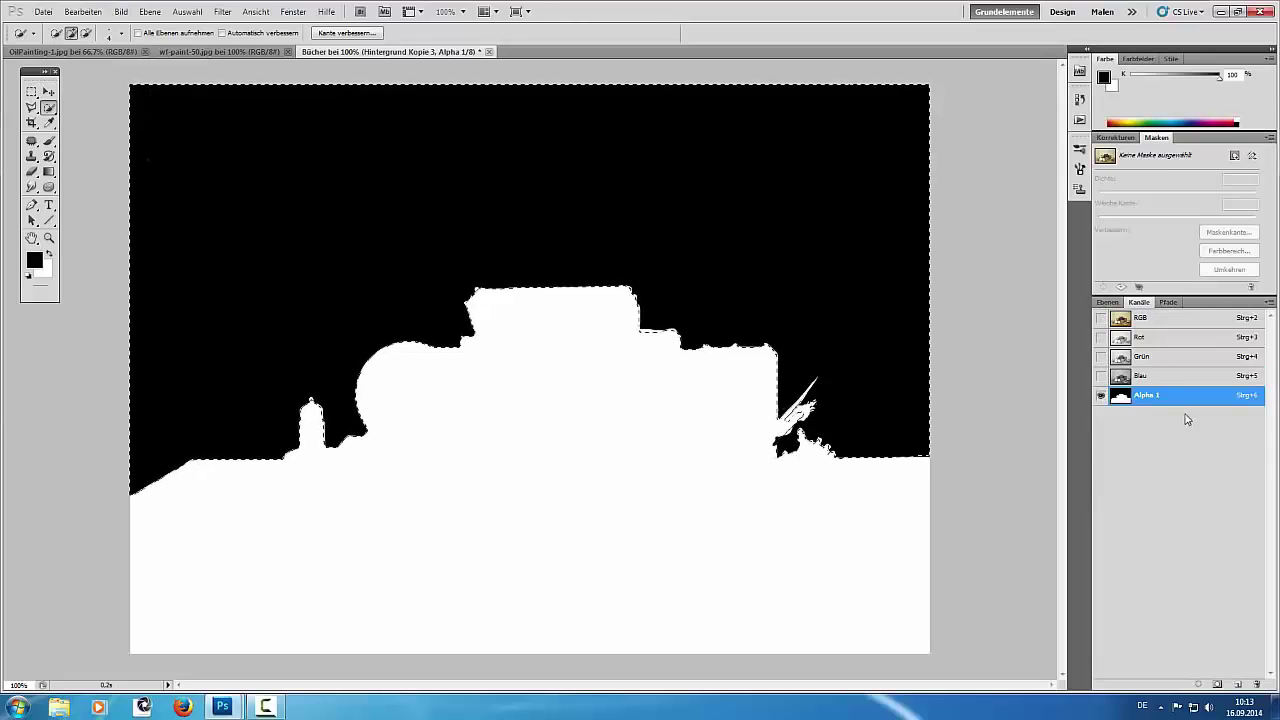
{"action": "left_click", "coordinate": [1107, 303]}
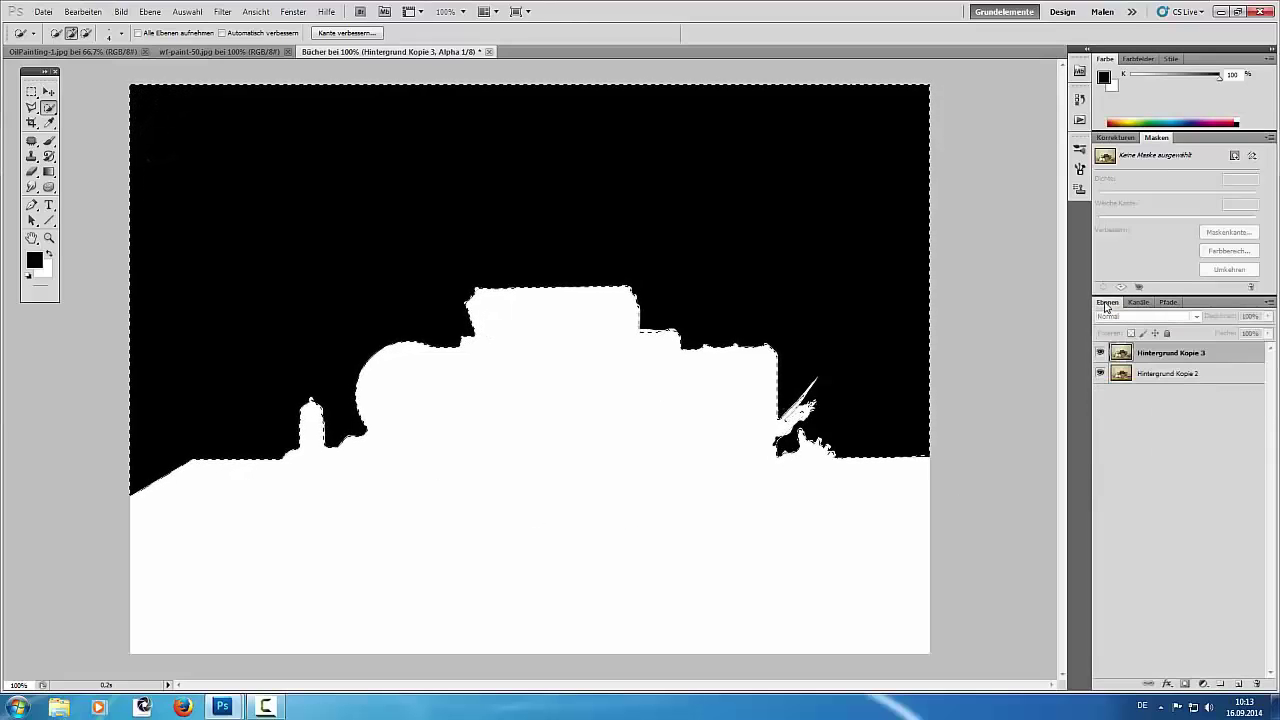
{"action": "left_click", "coordinate": [1183, 358]}
{"action": "key", "text": "ctrl+d"}
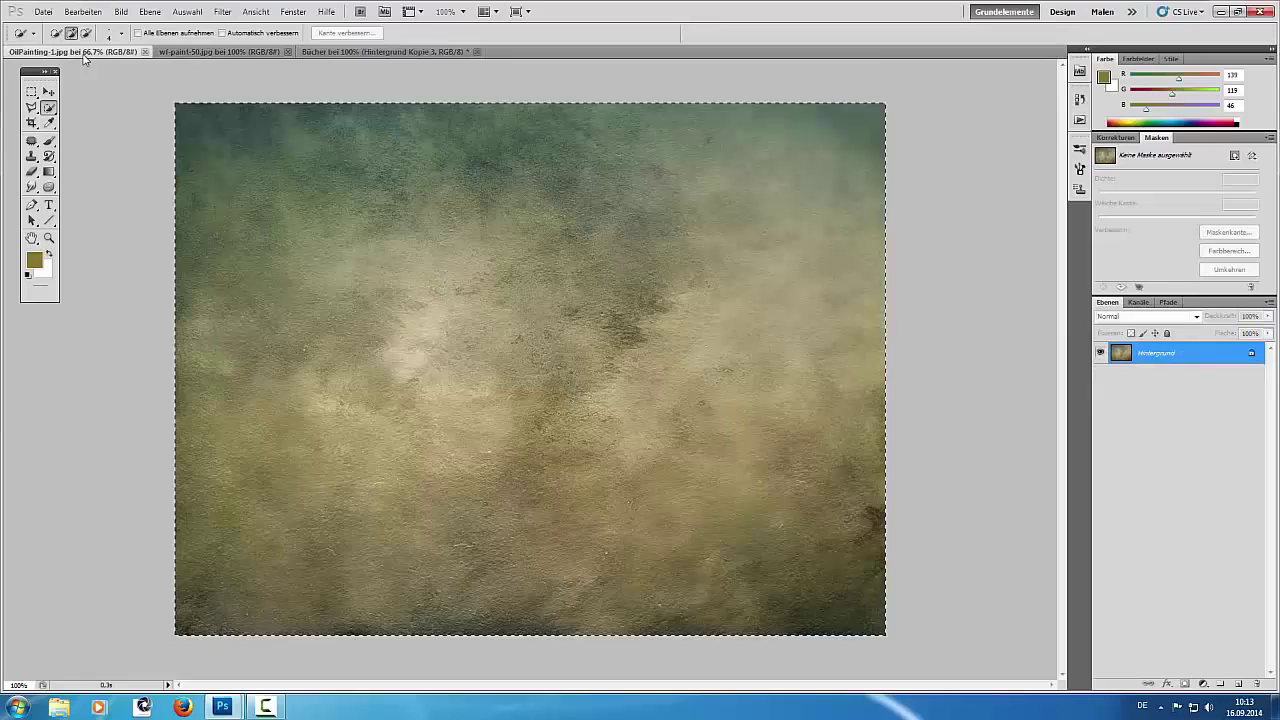
Copy the whole OilPainting-1.jpg texture and paste it into the Bücher document as a new layer.
{"action": "left_click", "coordinate": [85, 52]}
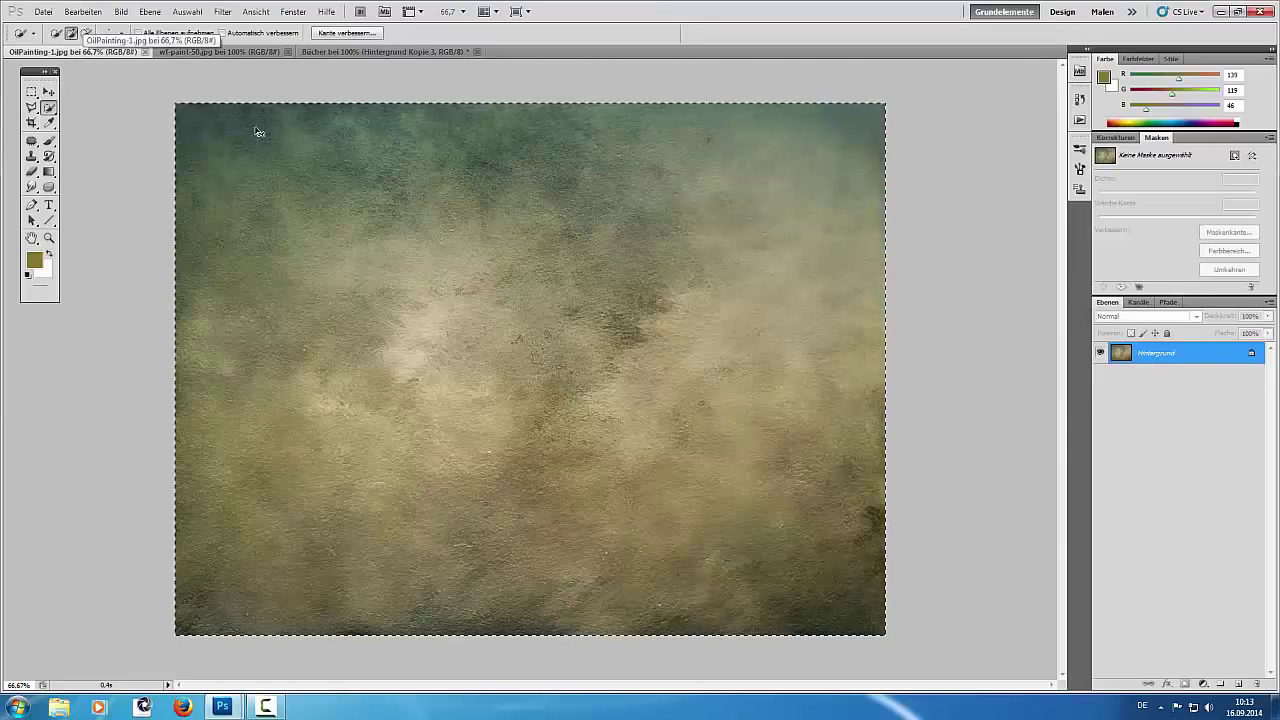
{"action": "key", "text": "ctrl+d"}
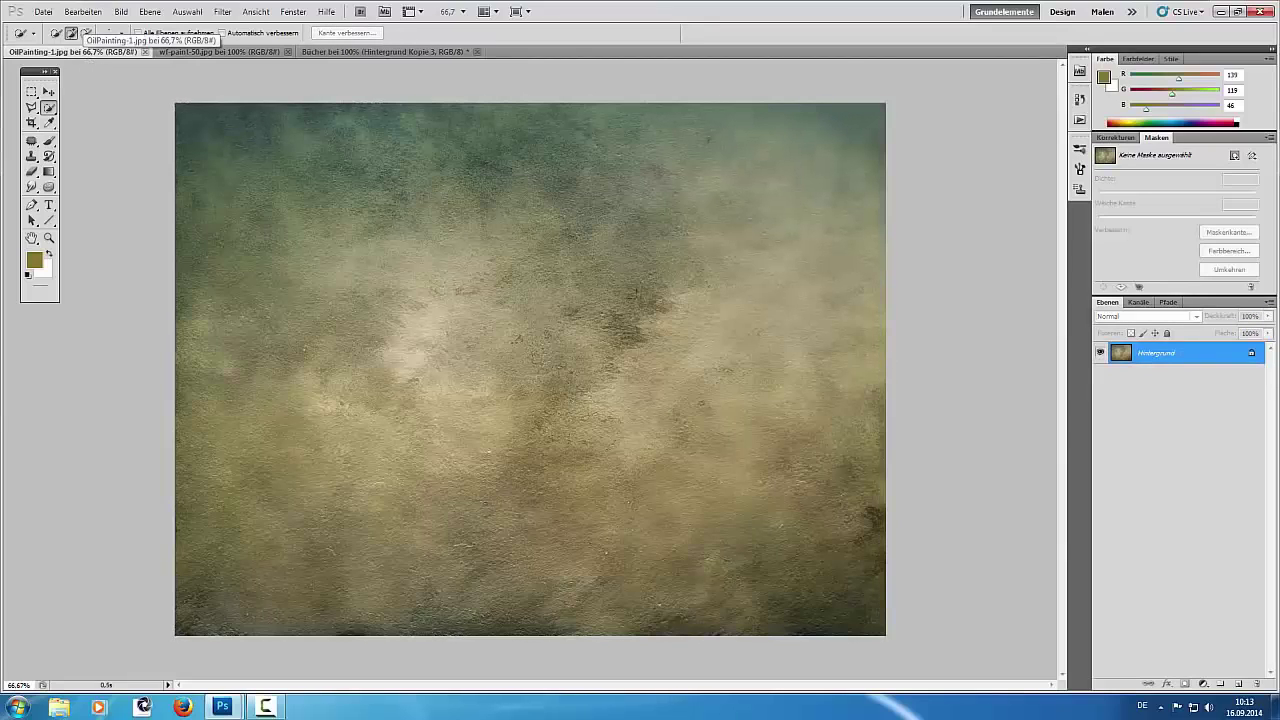
{"action": "key", "text": "ctrl+a"}
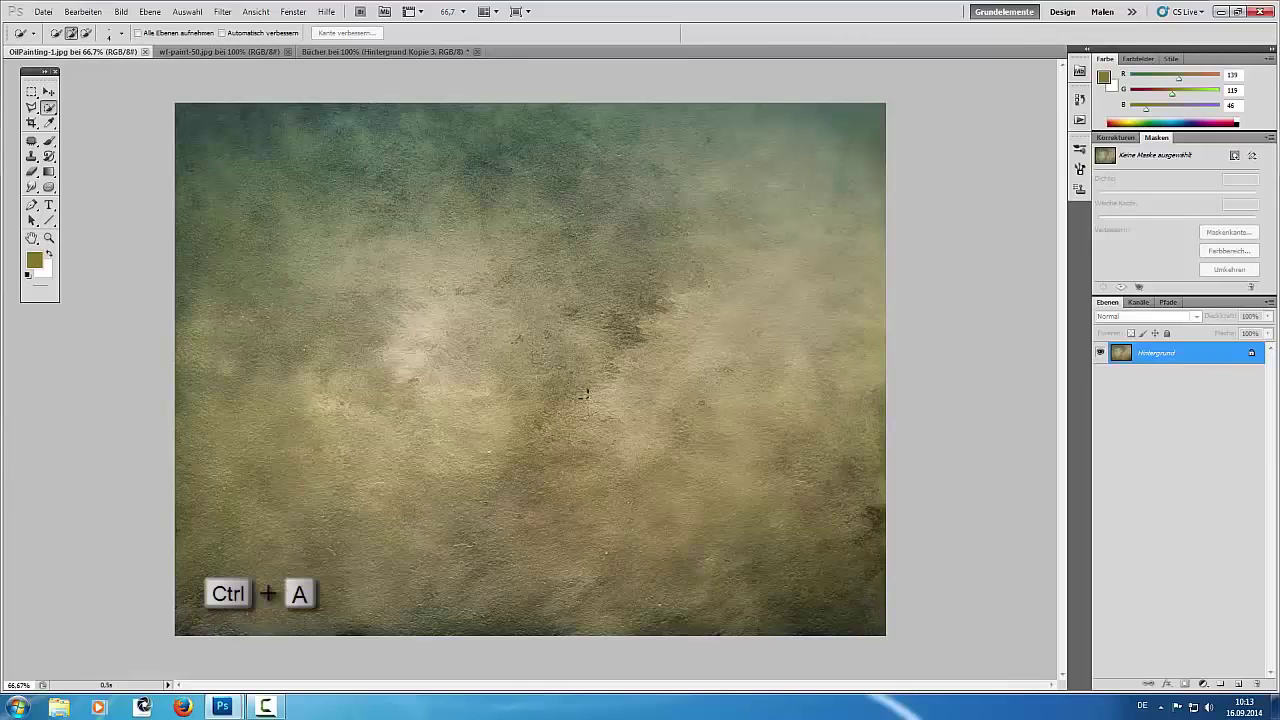
{"action": "key", "text": "ctrl+c"}
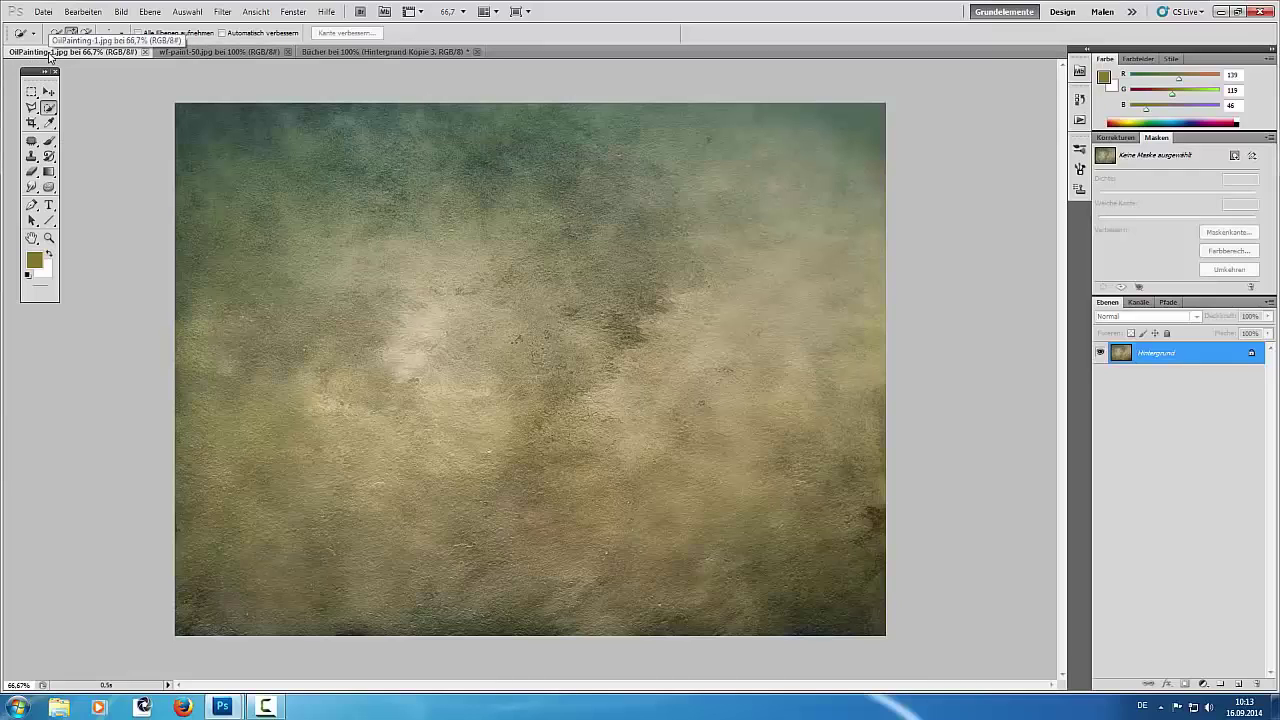
{"action": "left_click", "coordinate": [414, 53]}
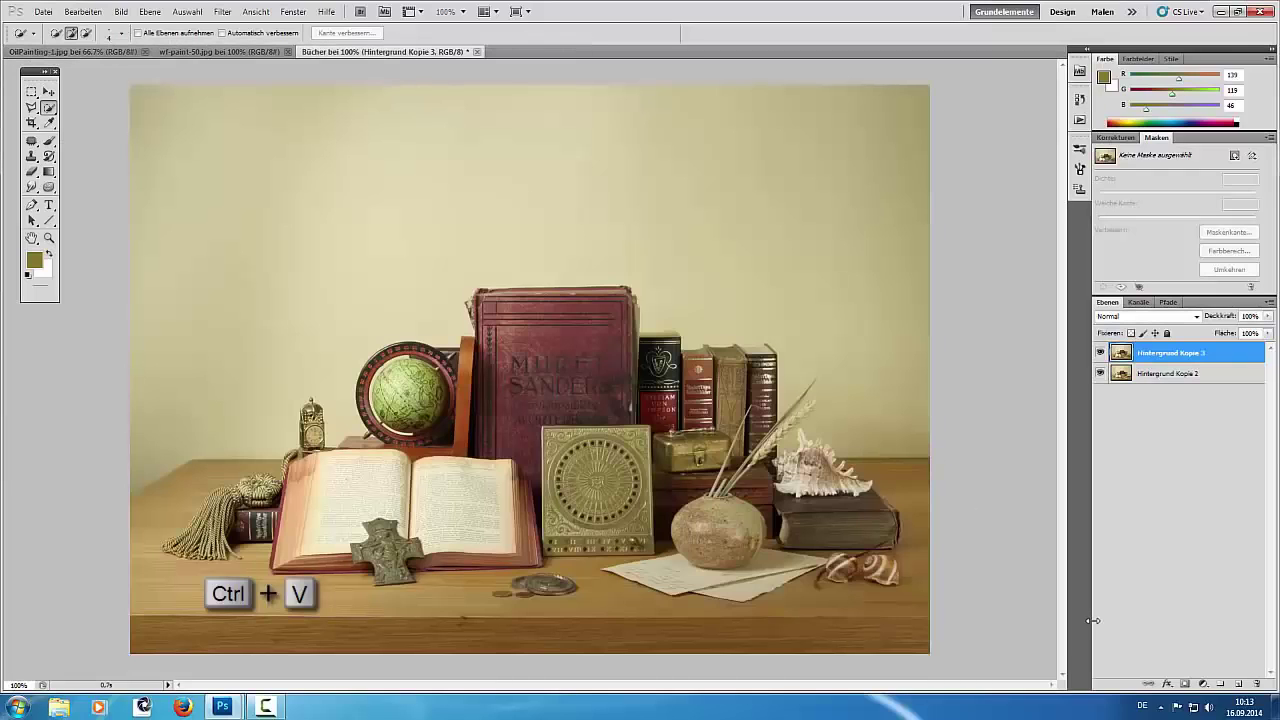
Scale the pasted texture layer proportionally to about 77 % so it slightly overlaps the canvas on all sides.
{"action": "key", "text": "ctrl+minus"}
{"action": "key", "text": "ctrl+minus"}
{"action": "key", "text": "ctrl+minus"}
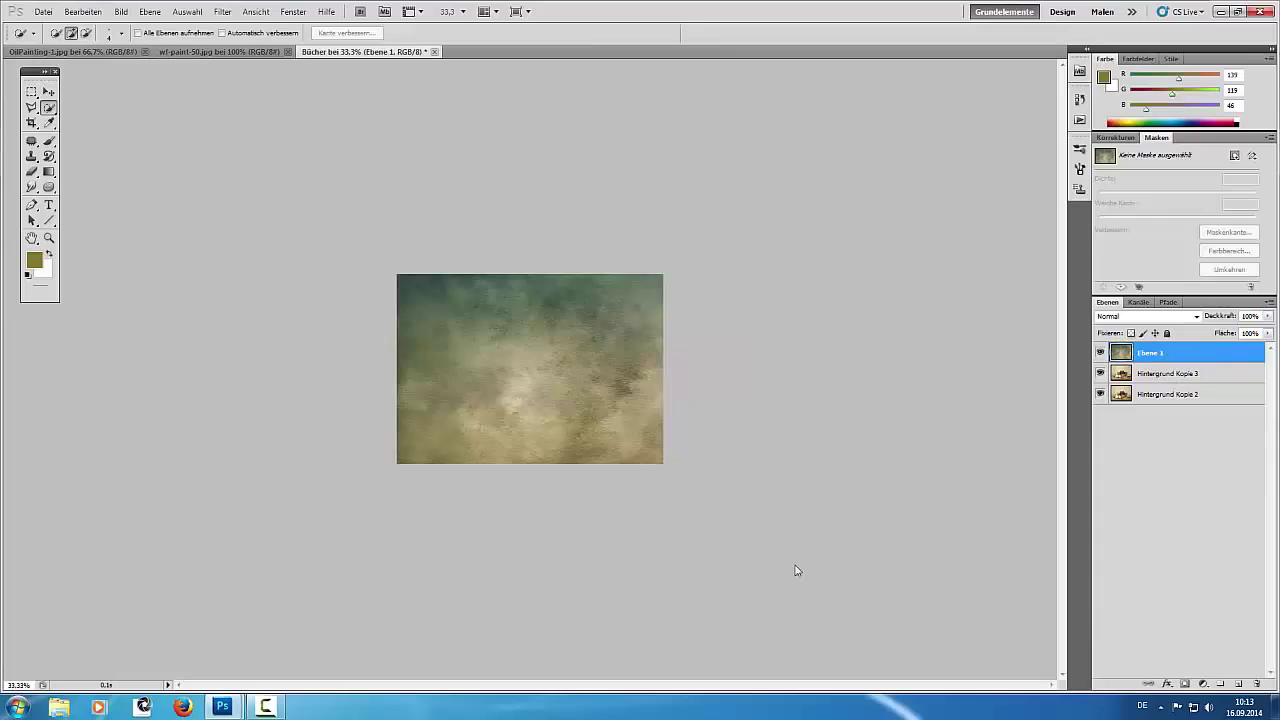
{"action": "key", "text": "ctrl+t"}
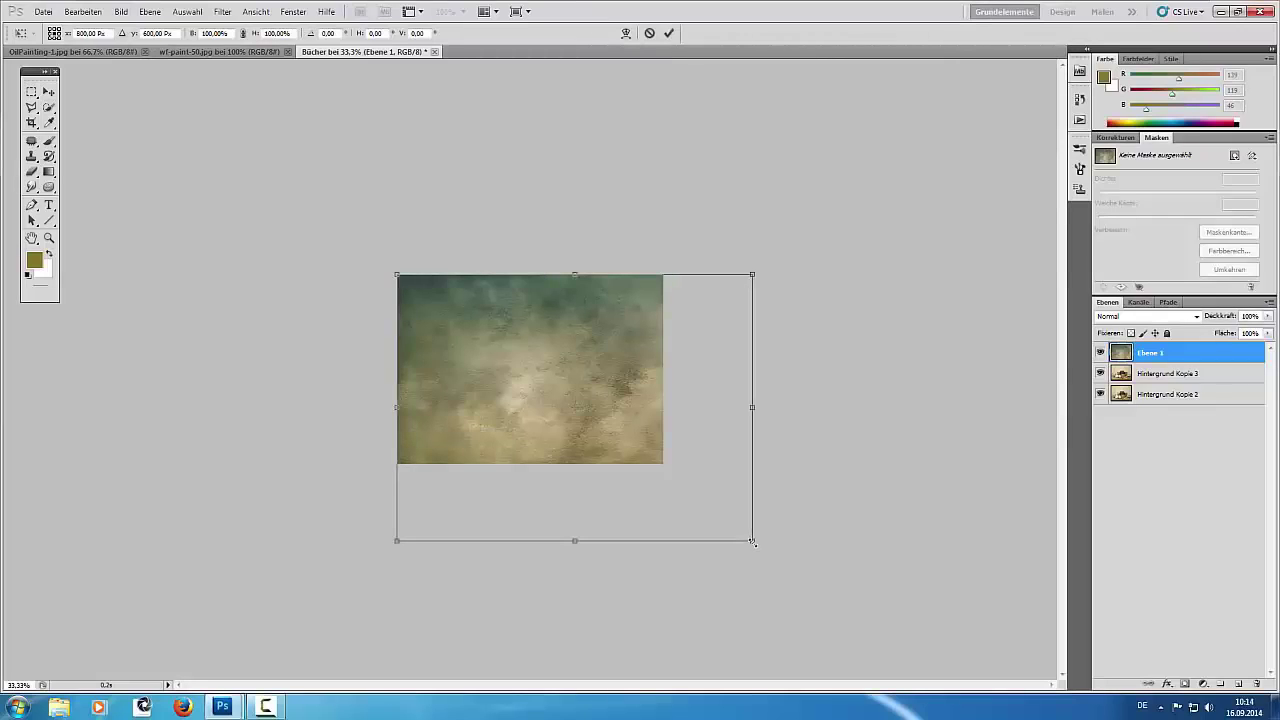
{"action": "left_click_drag", "start_coordinate": [748, 538], "coordinate": [600, 433]}
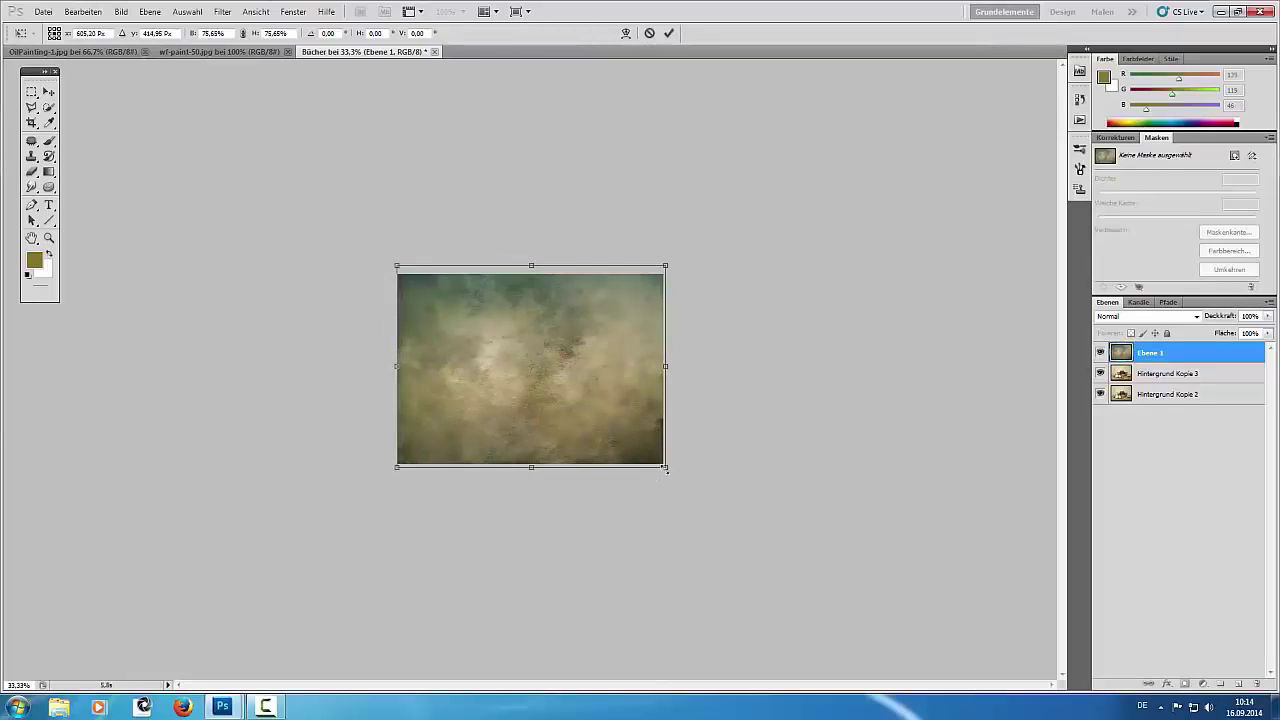
{"action": "left_click_drag", "start_coordinate": [666, 468], "coordinate": [671, 471]}
{"action": "left_click_drag", "start_coordinate": [397, 266], "coordinate": [391, 263]}
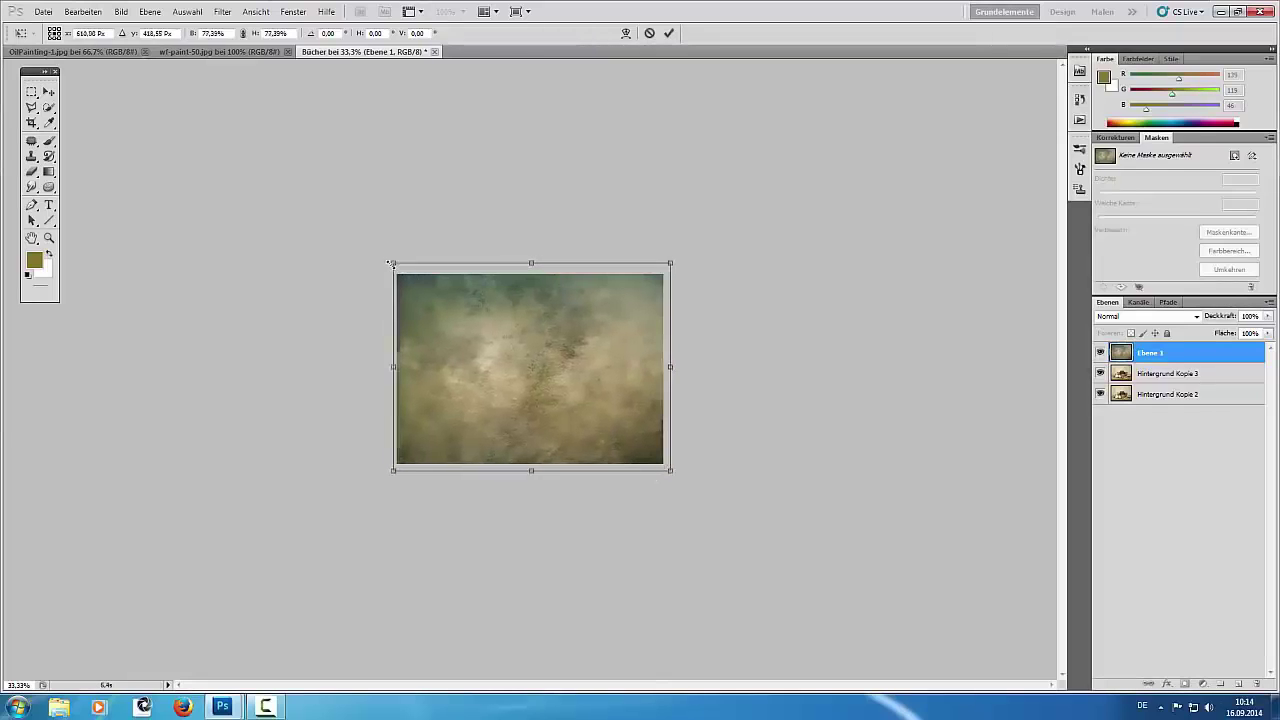
{"action": "key", "text": "Return"}
{"action": "key", "text": "w"}
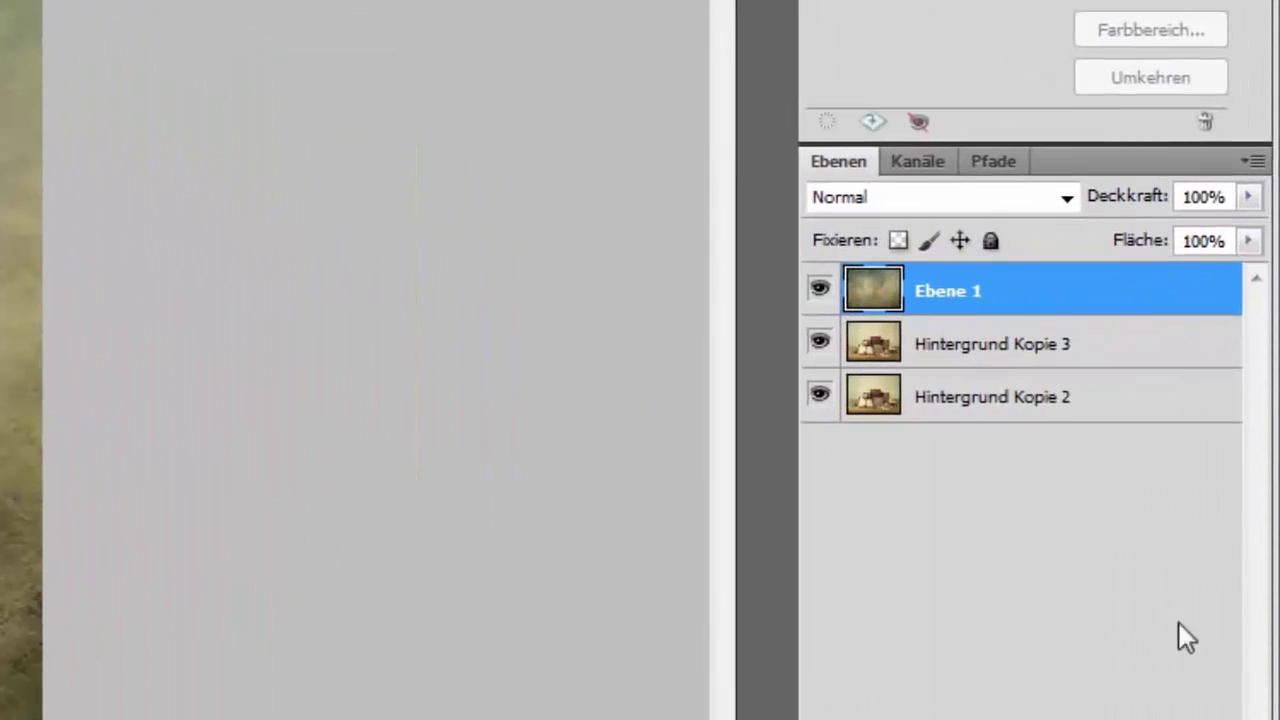
Set the pasted oil-painting texture layer to the Multiplizieren blend mode with 79 % opacity.
{"action": "left_click", "coordinate": [972, 199]}
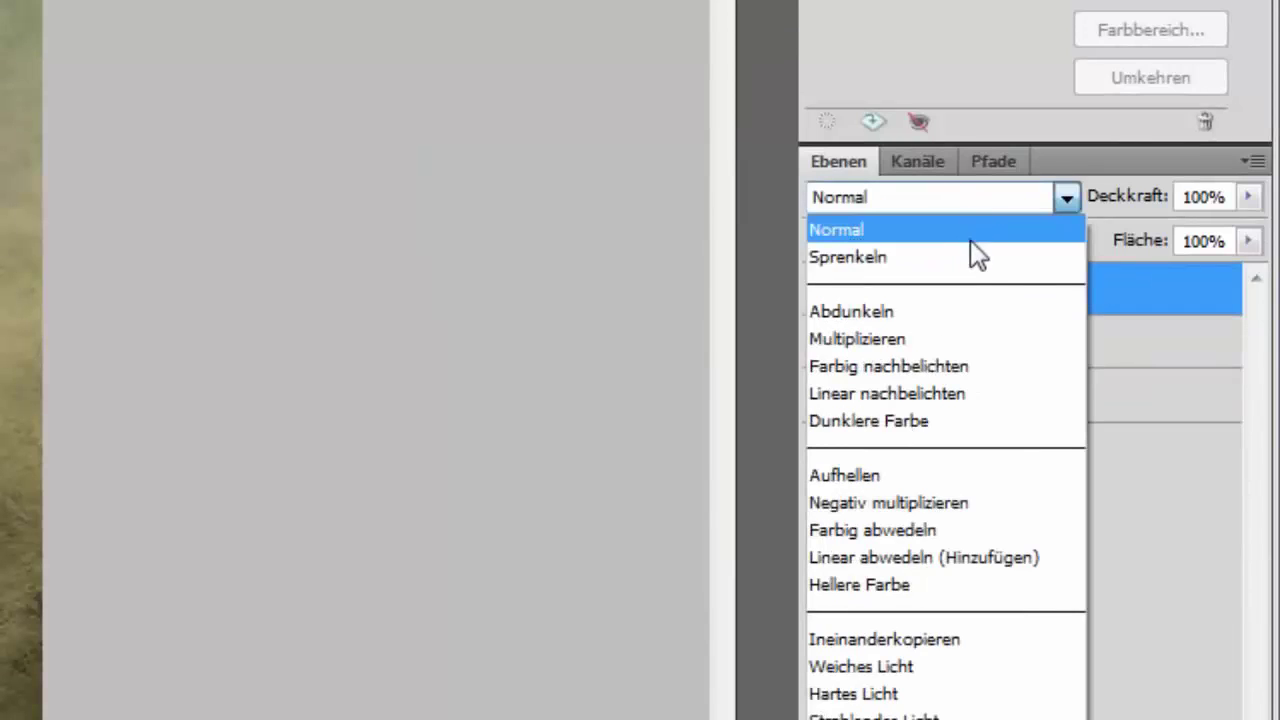
{"action": "left_click", "coordinate": [917, 340]}
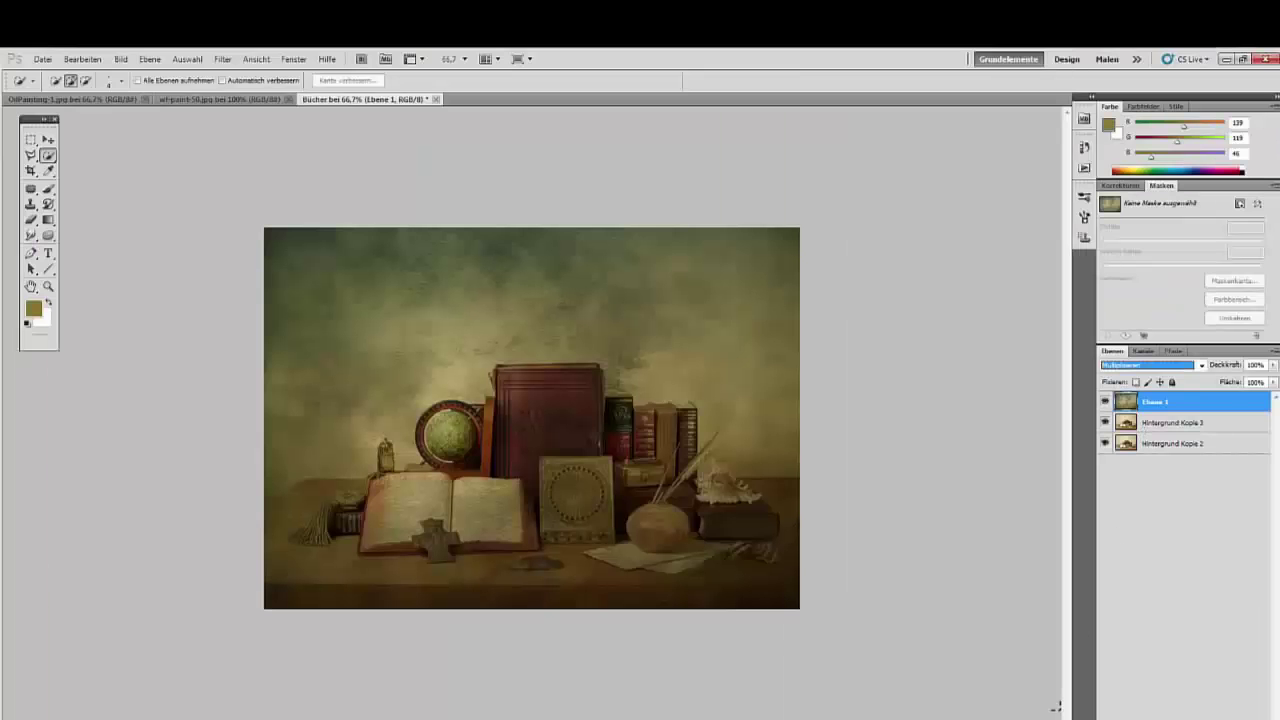
{"action": "key", "text": "ctrl+plus"}
{"action": "key", "text": "ctrl+plus"}
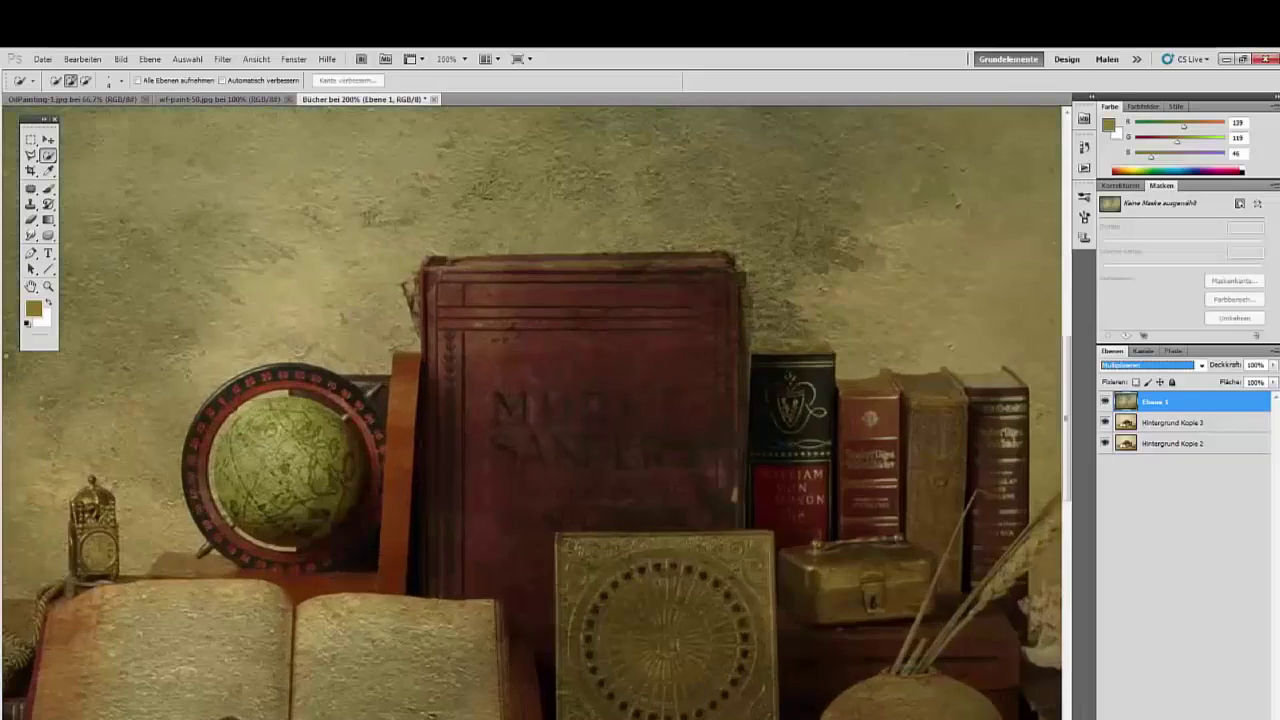
{"action": "key", "text": "ctrl+minus"}
{"action": "key", "text": "ctrl+minus"}
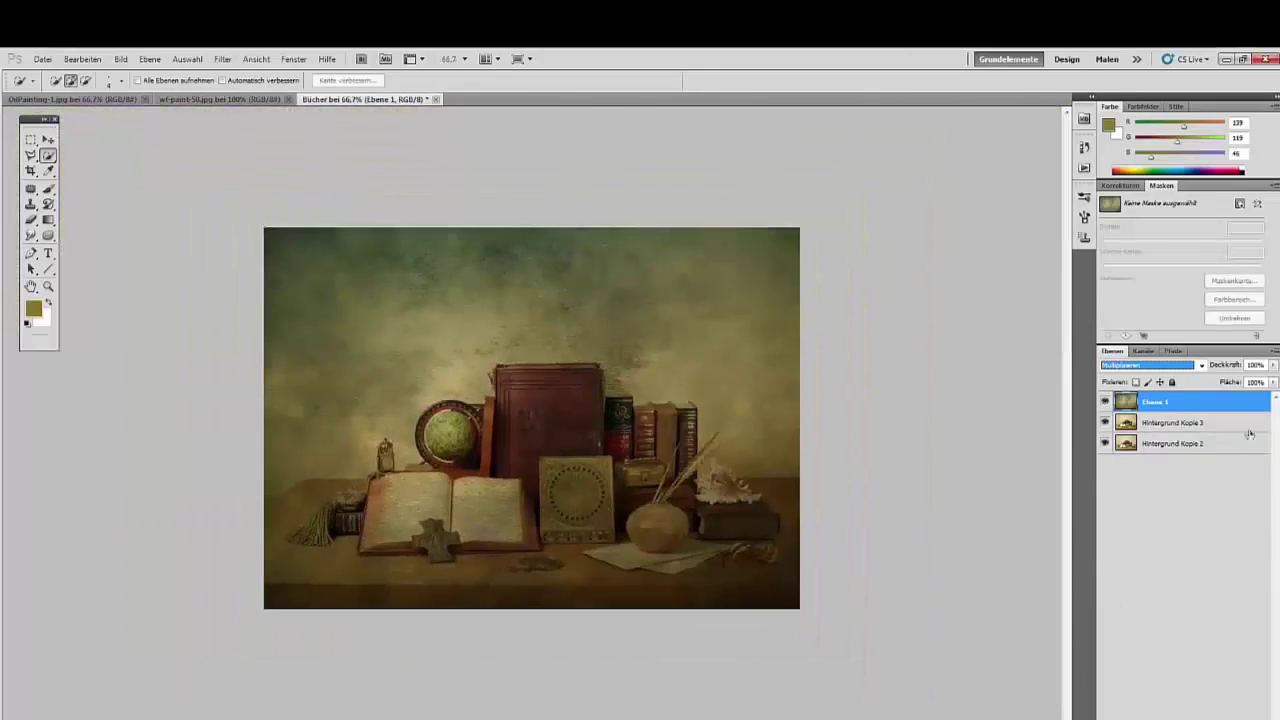
{"action": "left_click_drag", "start_coordinate": [1224, 367], "coordinate": [1217, 369]}
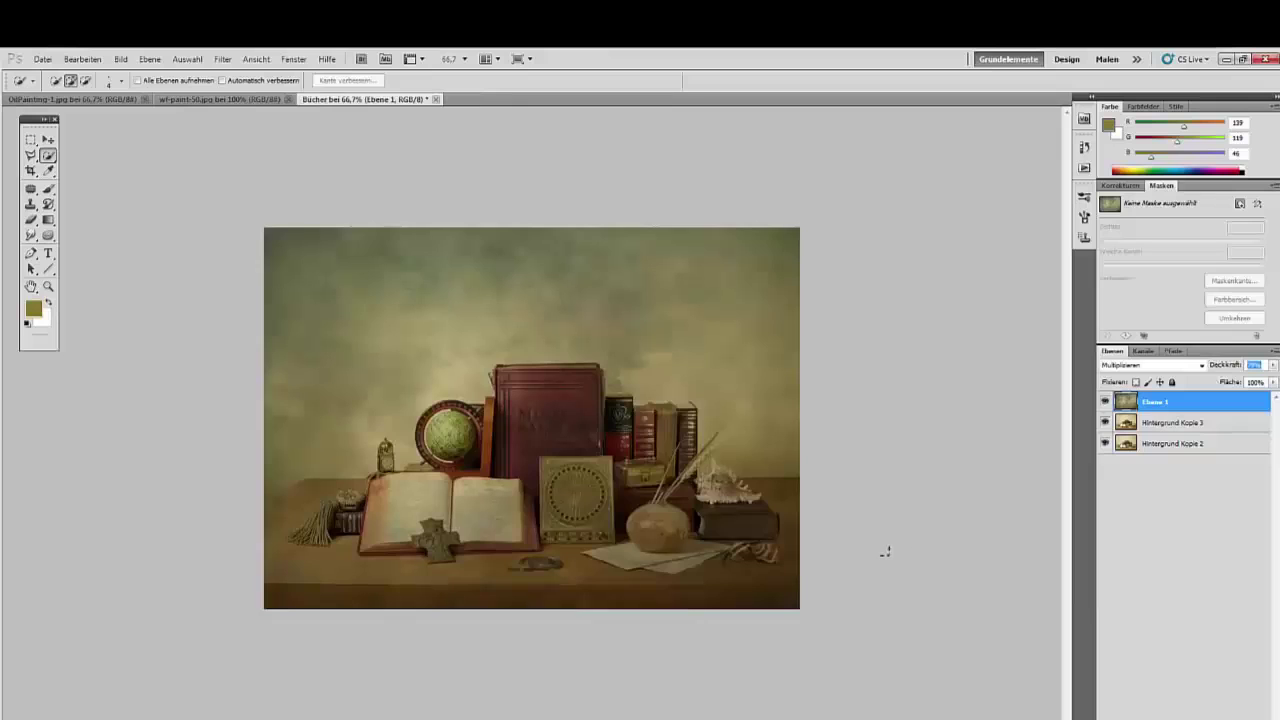
Load the Alpha 1 channel as a selection and add an inverted layer mask to Ebene 1 that hides the texture over the still-life objects.
{"action": "key", "text": "ctrl+1"}
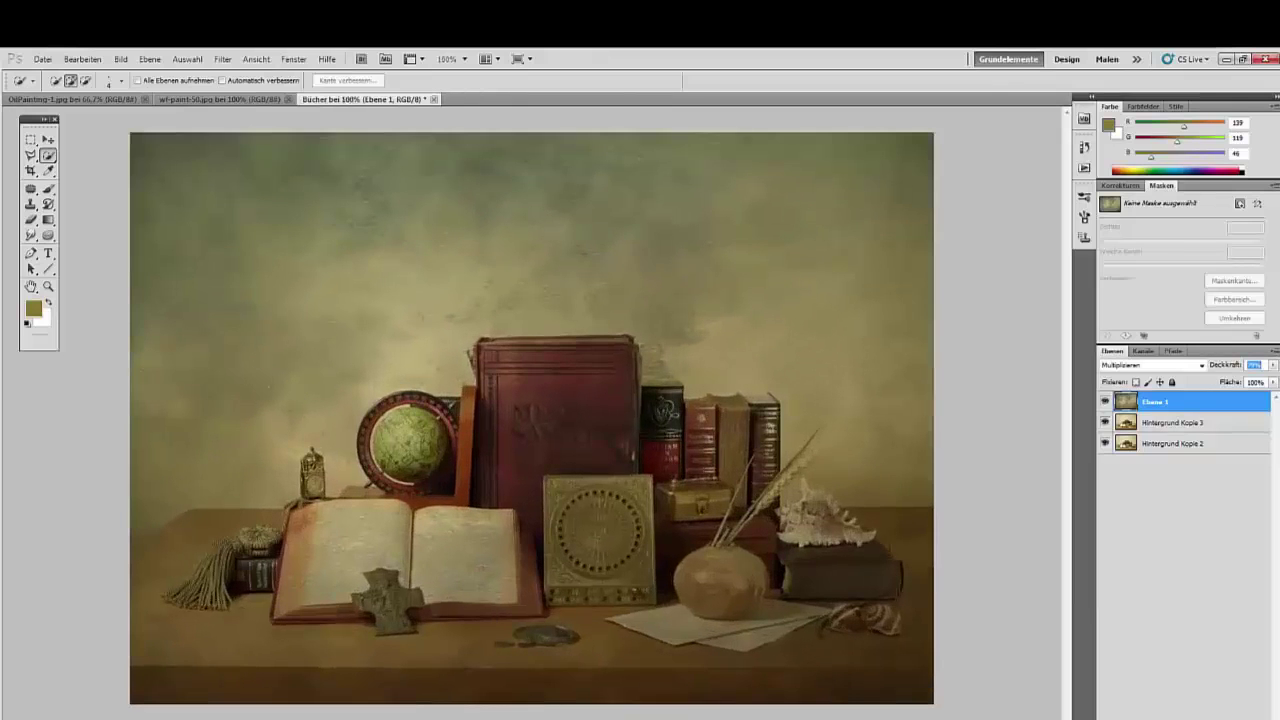
{"action": "left_click", "coordinate": [1145, 353]}
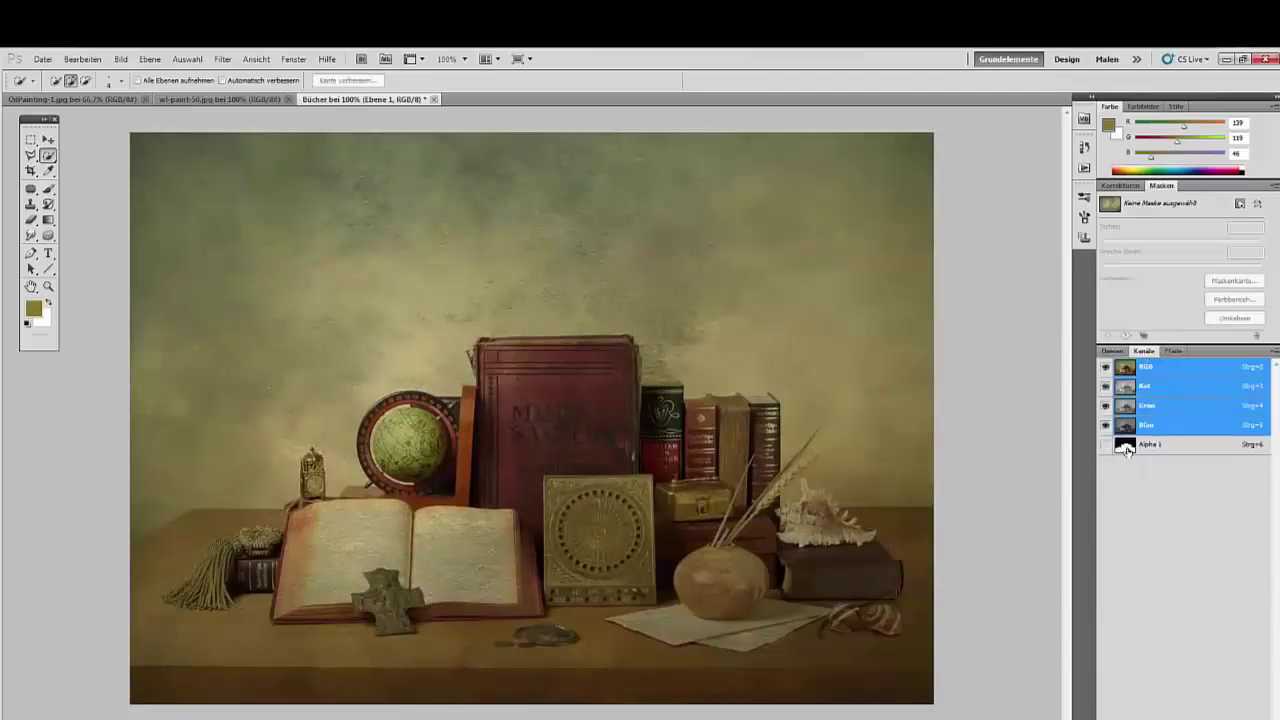
{"action": "left_click", "coordinate": [1125, 447], "text": "ctrl"}
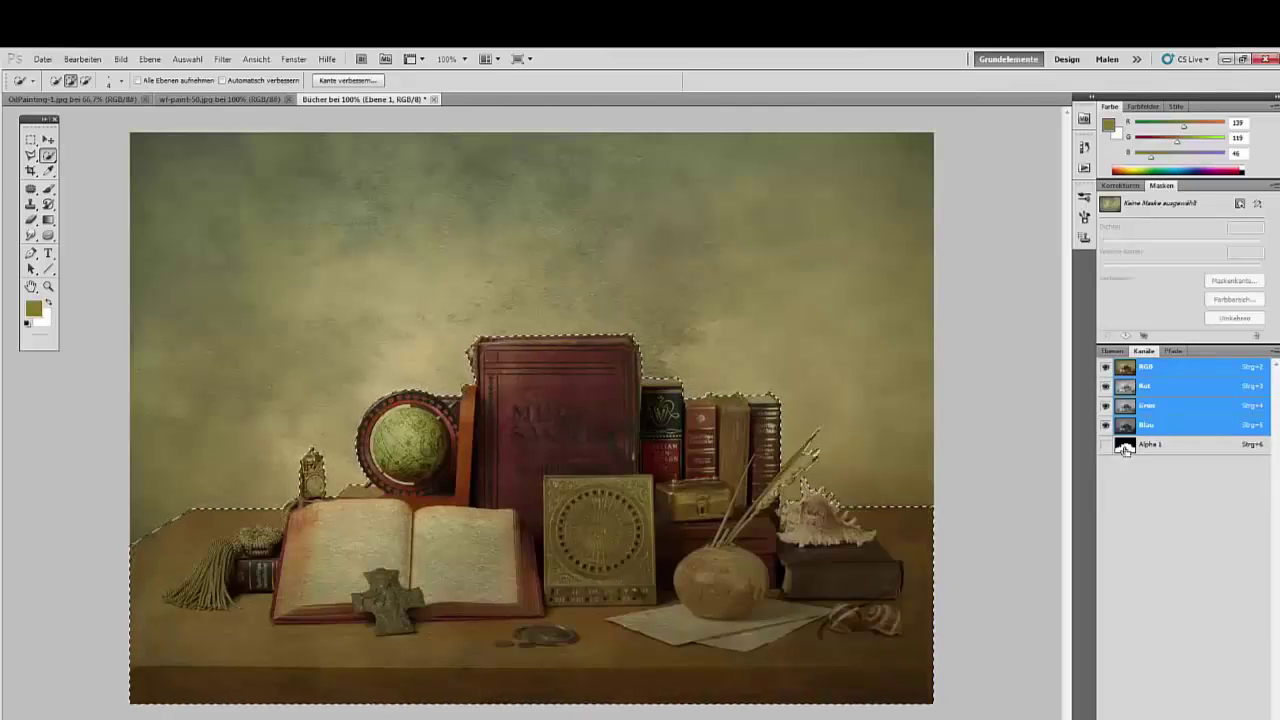
{"action": "left_click", "coordinate": [1113, 351]}
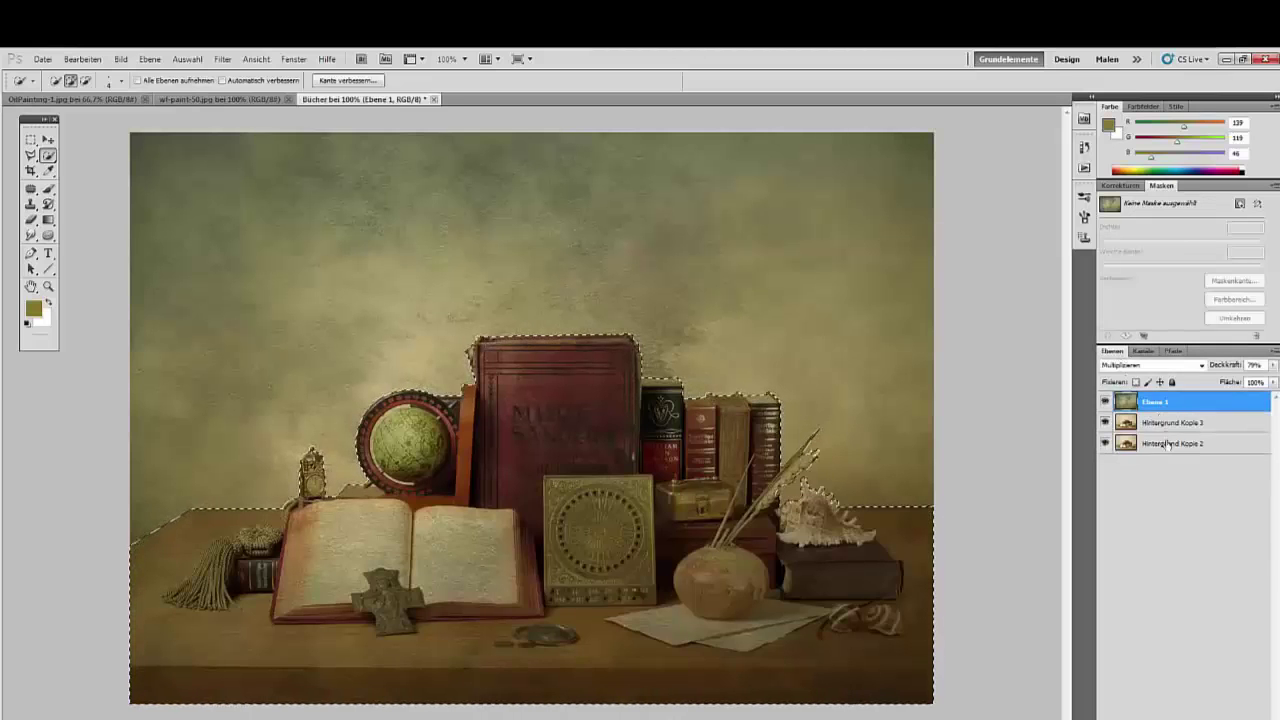
{"action": "key", "text": "alt"}
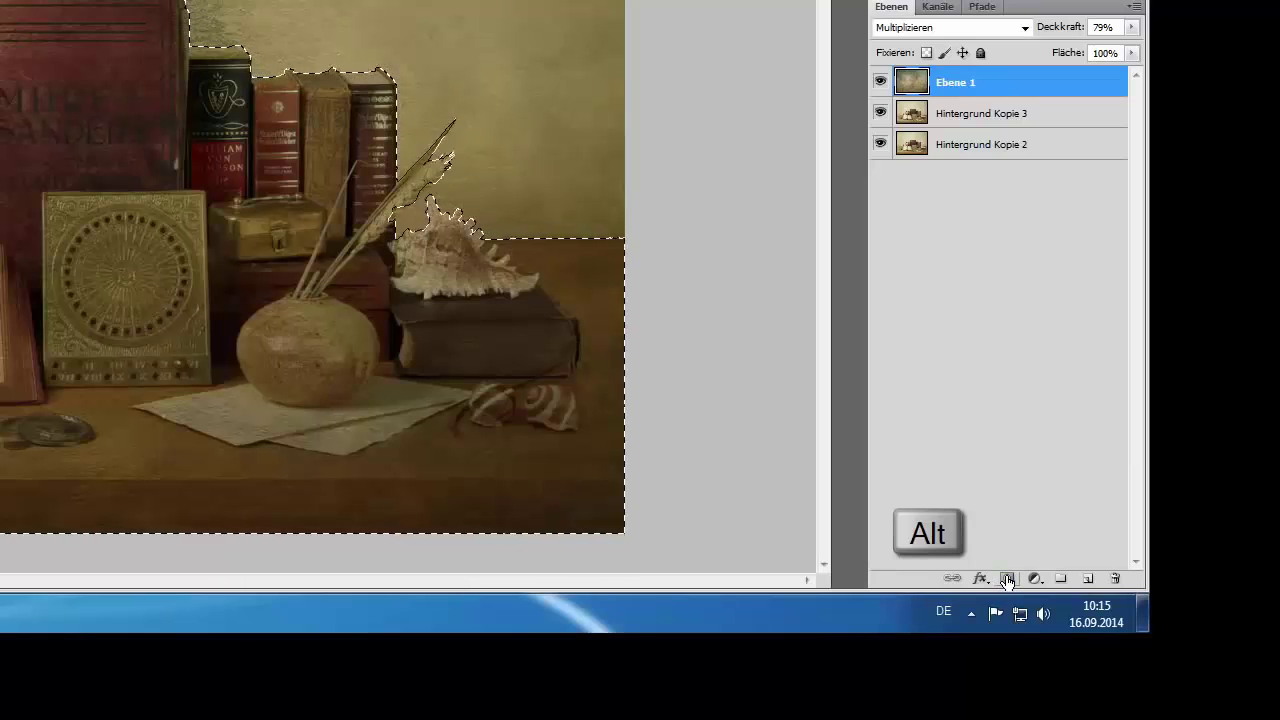
{"action": "left_click", "coordinate": [1007, 582]}
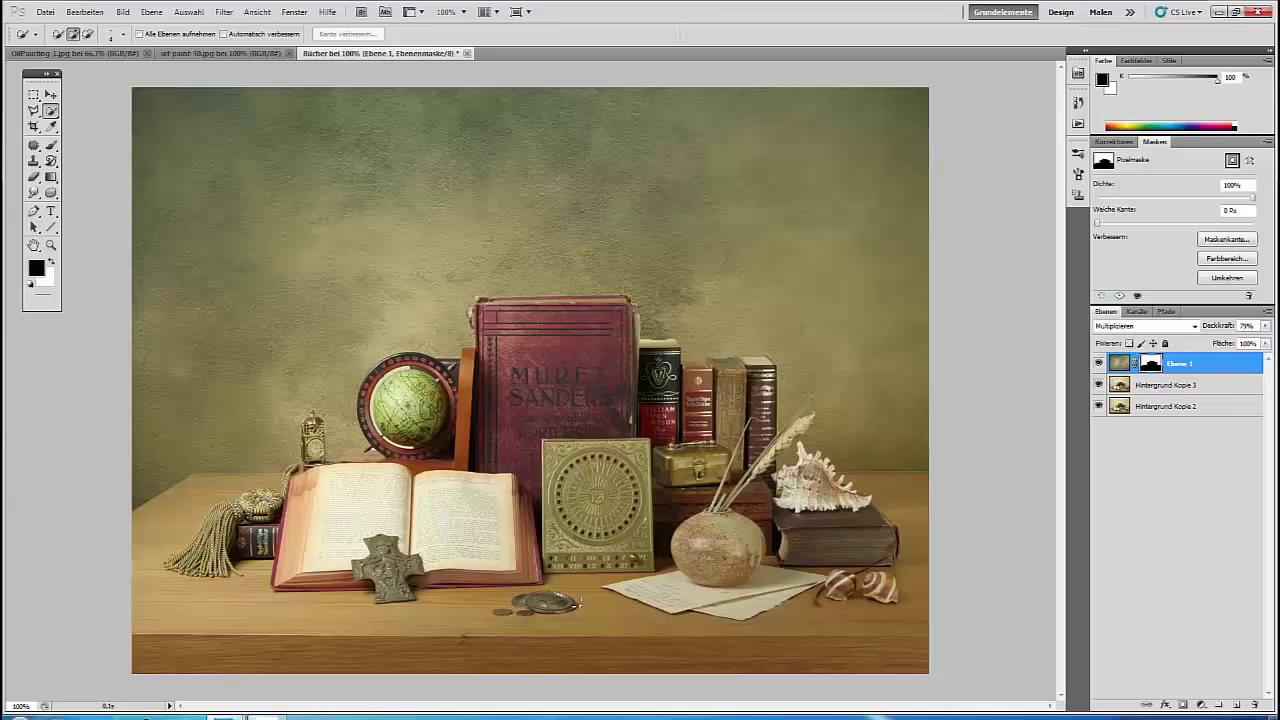
Reduce the density of Ebene 1's layer mask to 75 %.
{"action": "key", "text": "ctrl+plus"}
{"action": "key", "text": "ctrl+plus"}
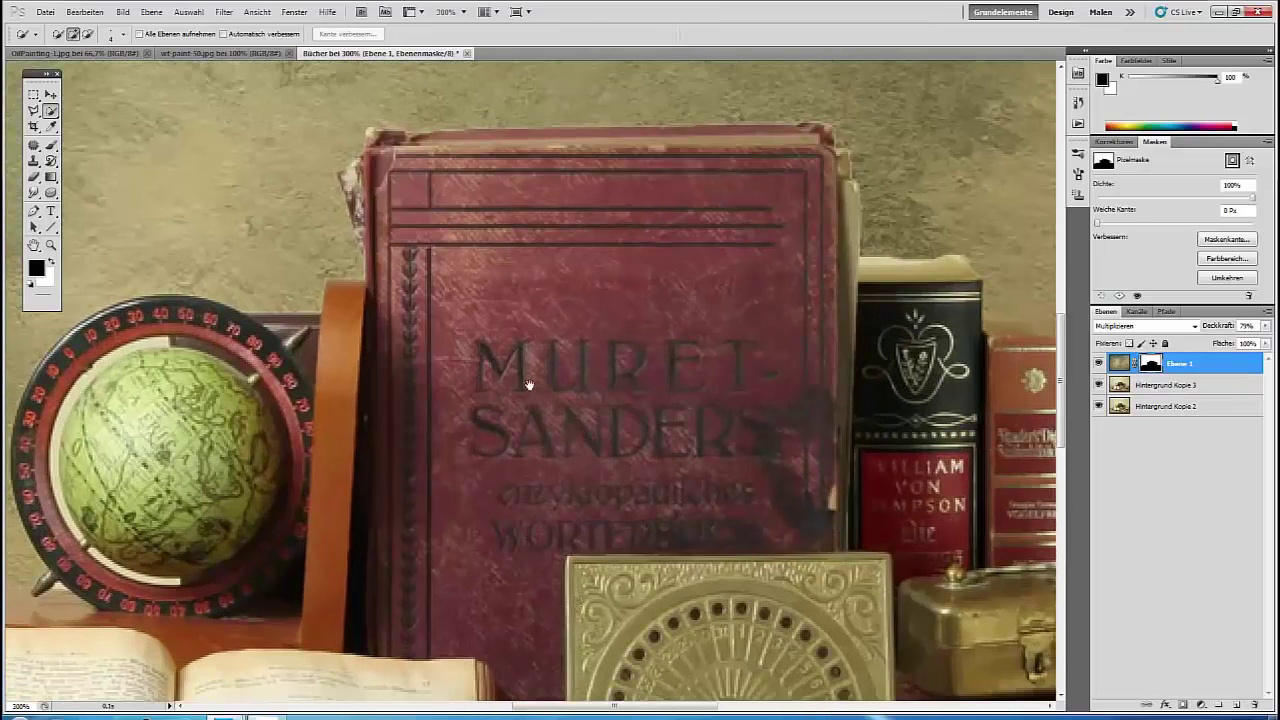
{"action": "left_click_drag", "start_coordinate": [583, 270], "coordinate": [538, 424]}
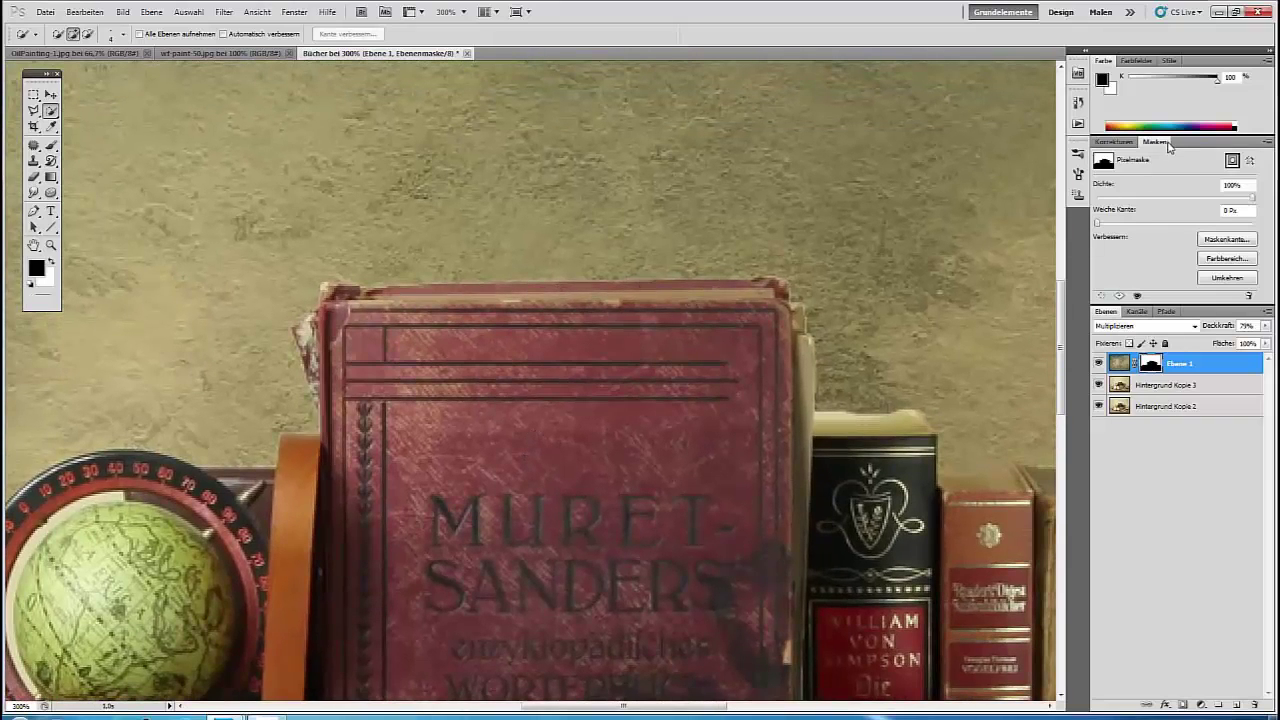
{"action": "left_click", "coordinate": [1113, 142]}
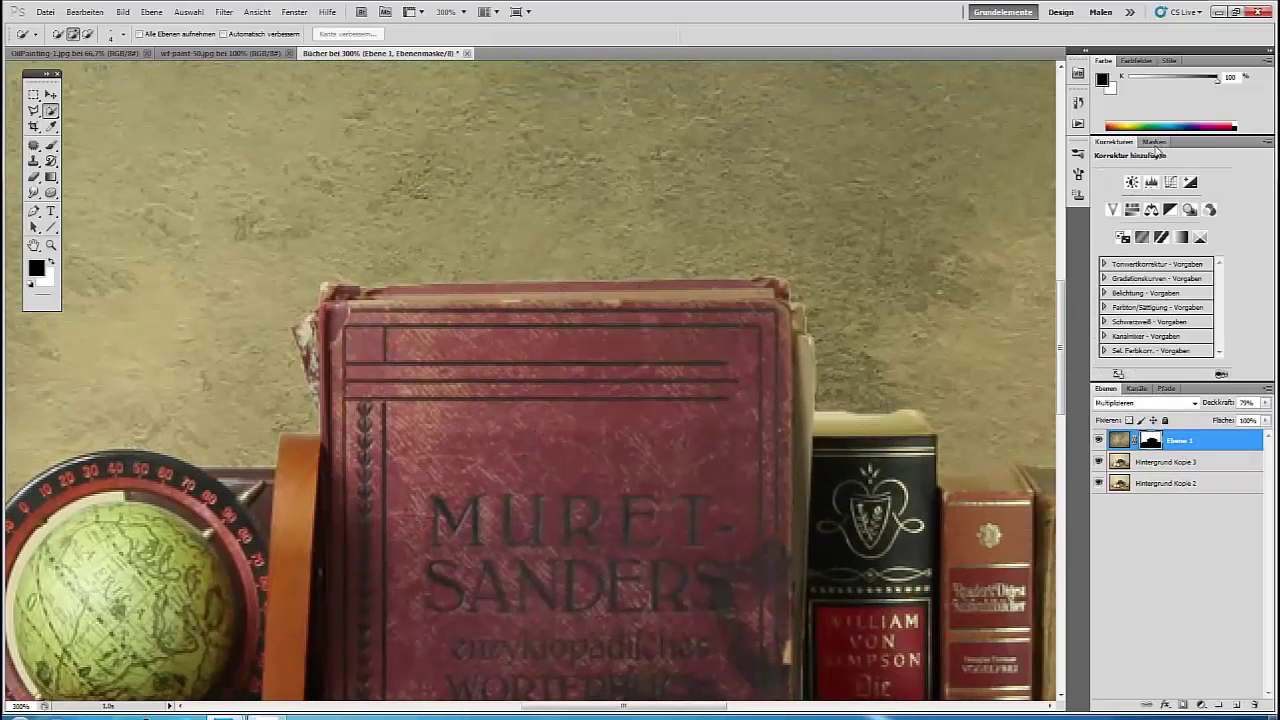
{"action": "left_click", "coordinate": [1155, 142]}
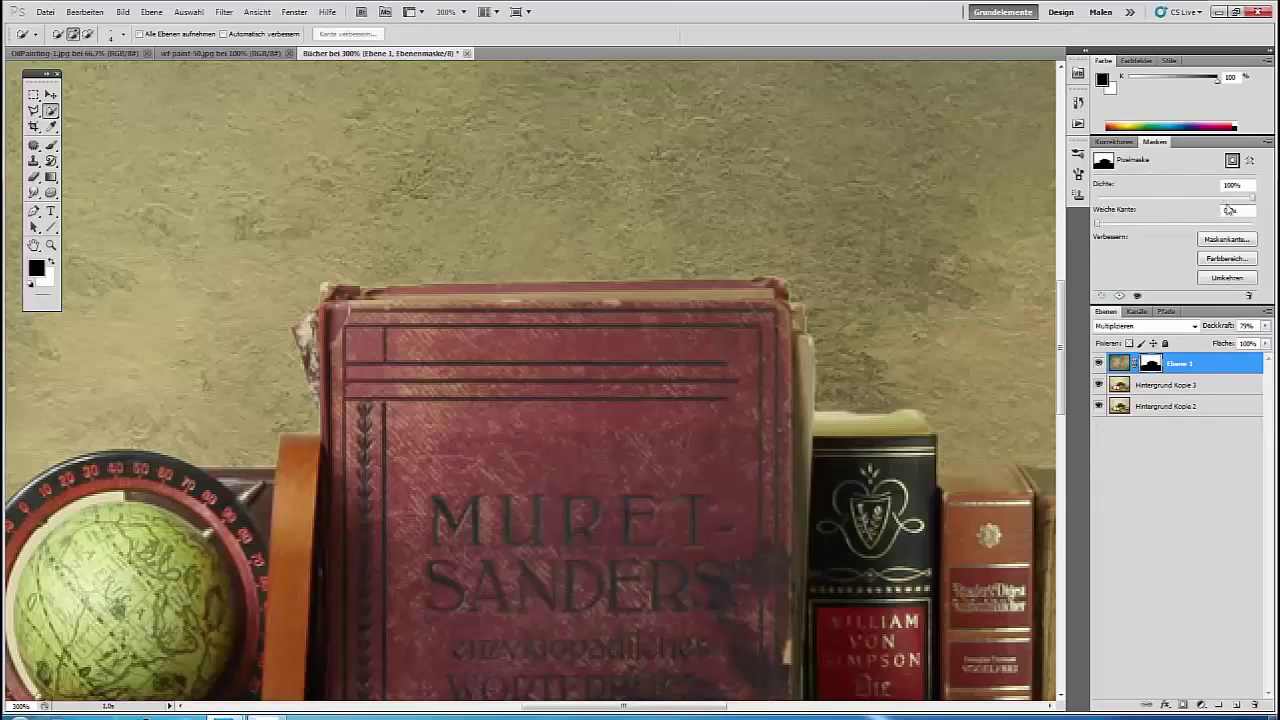
{"action": "left_click_drag", "start_coordinate": [1256, 203], "coordinate": [1218, 202]}
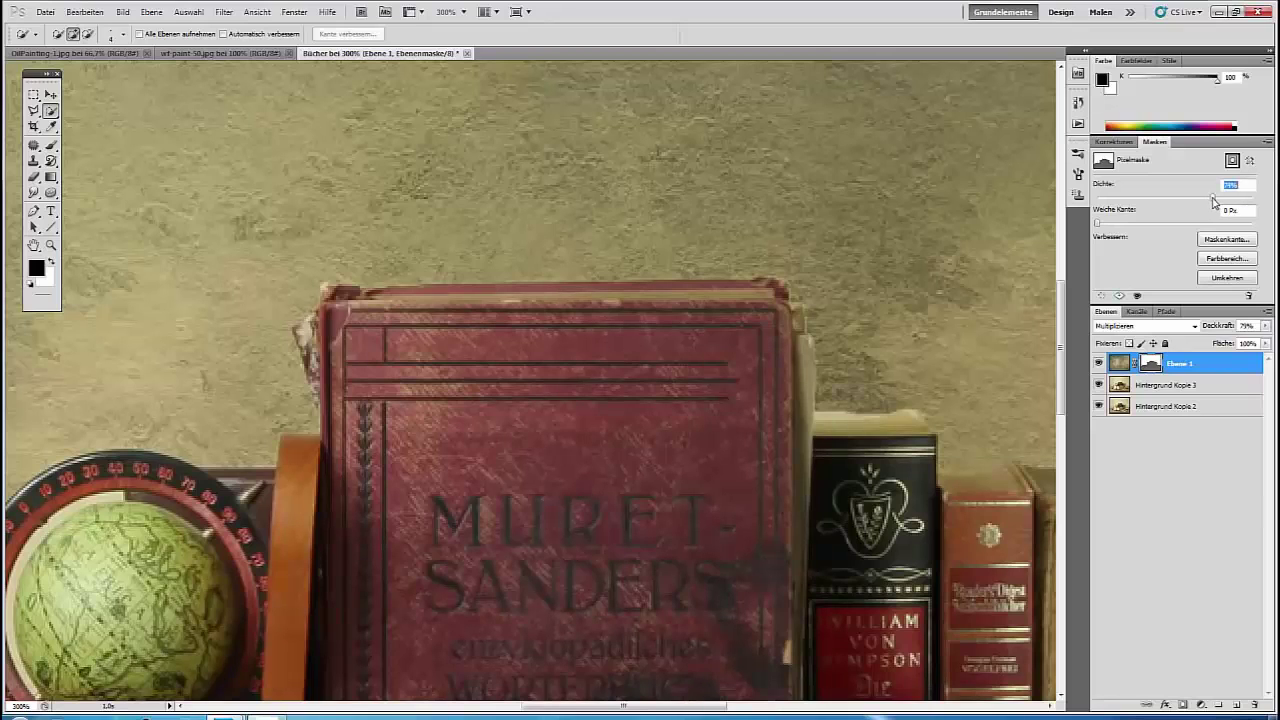
{"action": "left_click_drag", "start_coordinate": [1215, 202], "coordinate": [1213, 199]}
{"action": "key", "text": "ctrl+minus"}
{"action": "key", "text": "ctrl+minus"}
{"action": "key", "text": "ctrl+minus"}
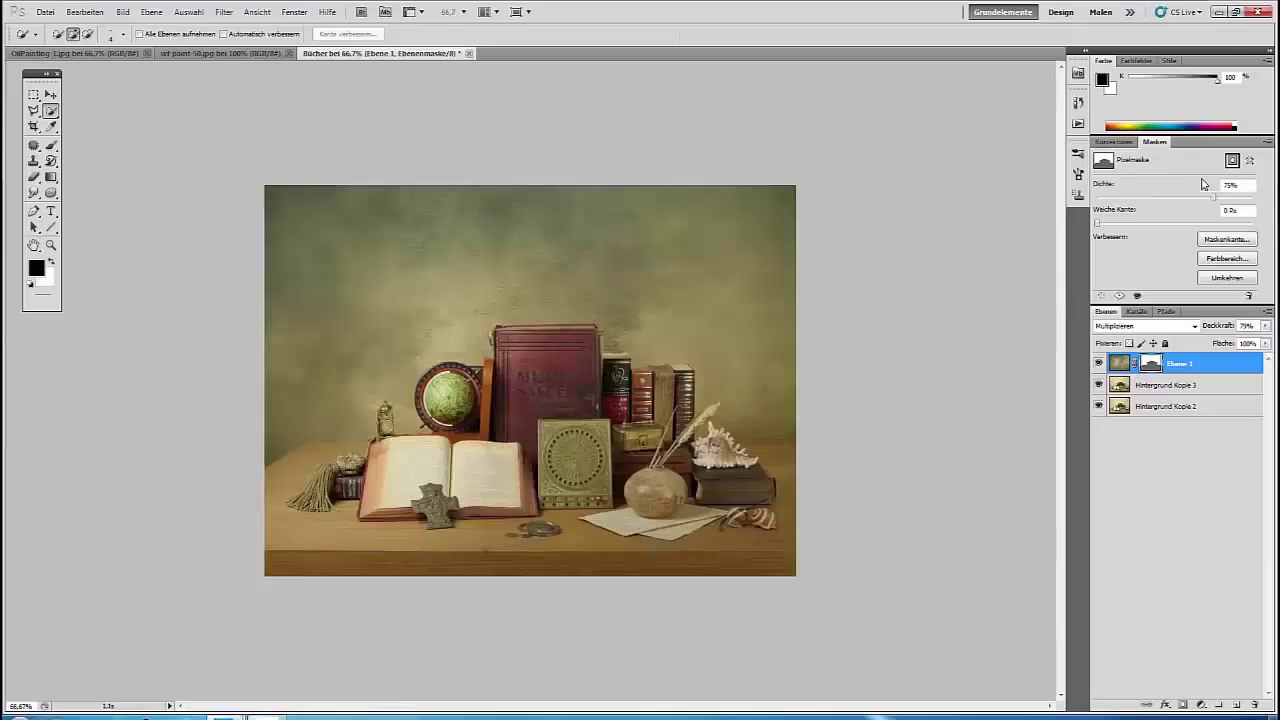
Select the light strip of wall between the globe and its ring with the Magic Wand on layer Hintergrund Kopie 3.
{"action": "left_click", "coordinate": [1220, 364]}
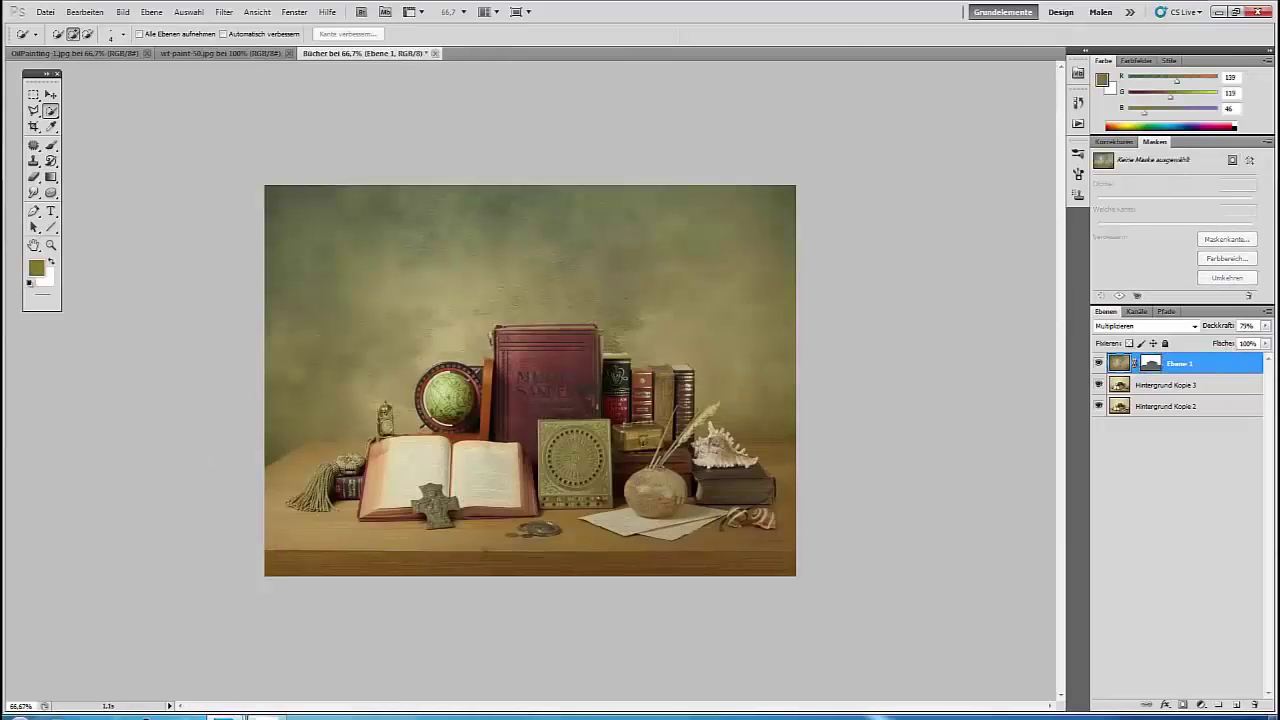
{"action": "key", "text": "ctrl+plus"}
{"action": "key", "text": "ctrl+plus"}
{"action": "key", "text": "ctrl+plus"}
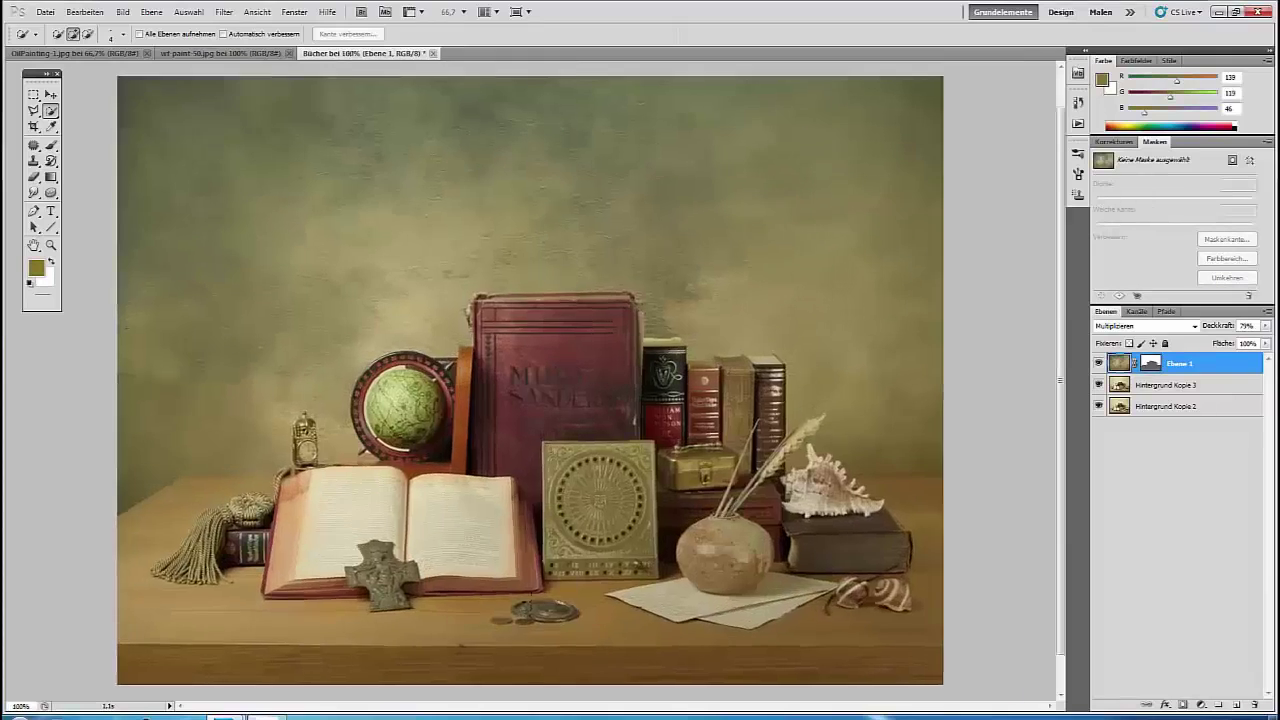
{"action": "left_click_drag", "start_coordinate": [465, 411], "coordinate": [605, 306]}
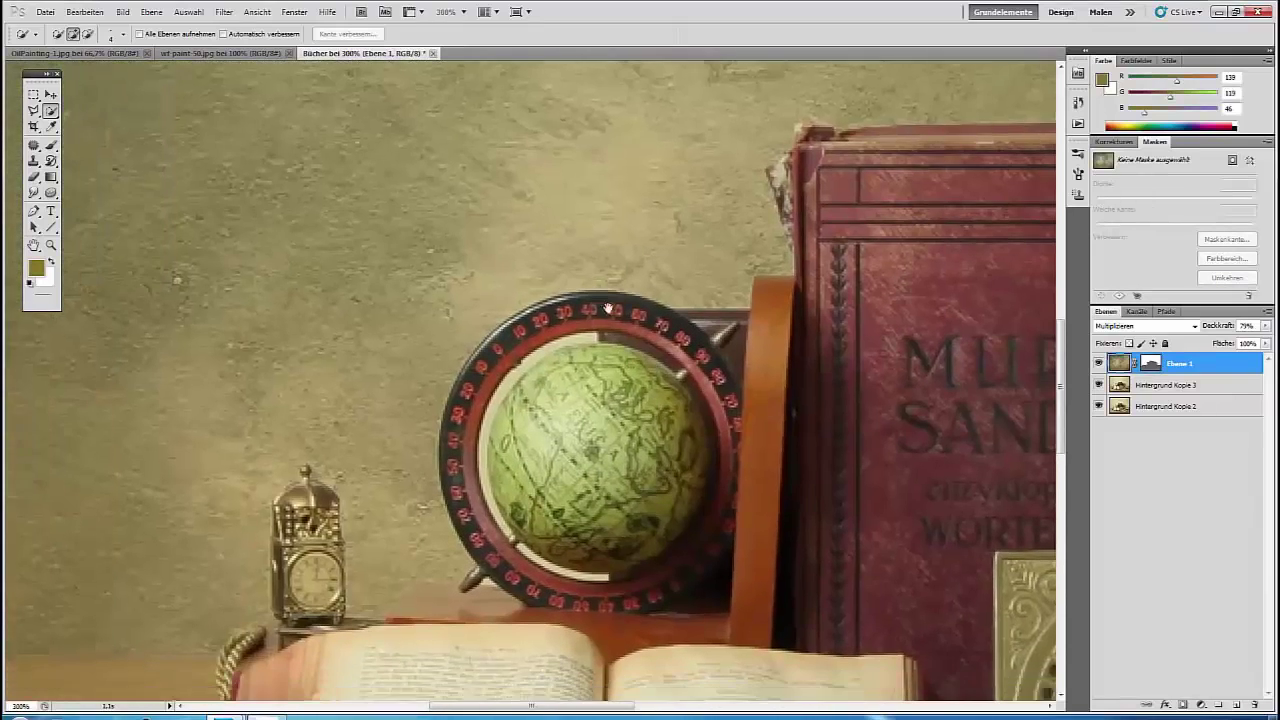
{"action": "key", "text": "ctrl+plus"}
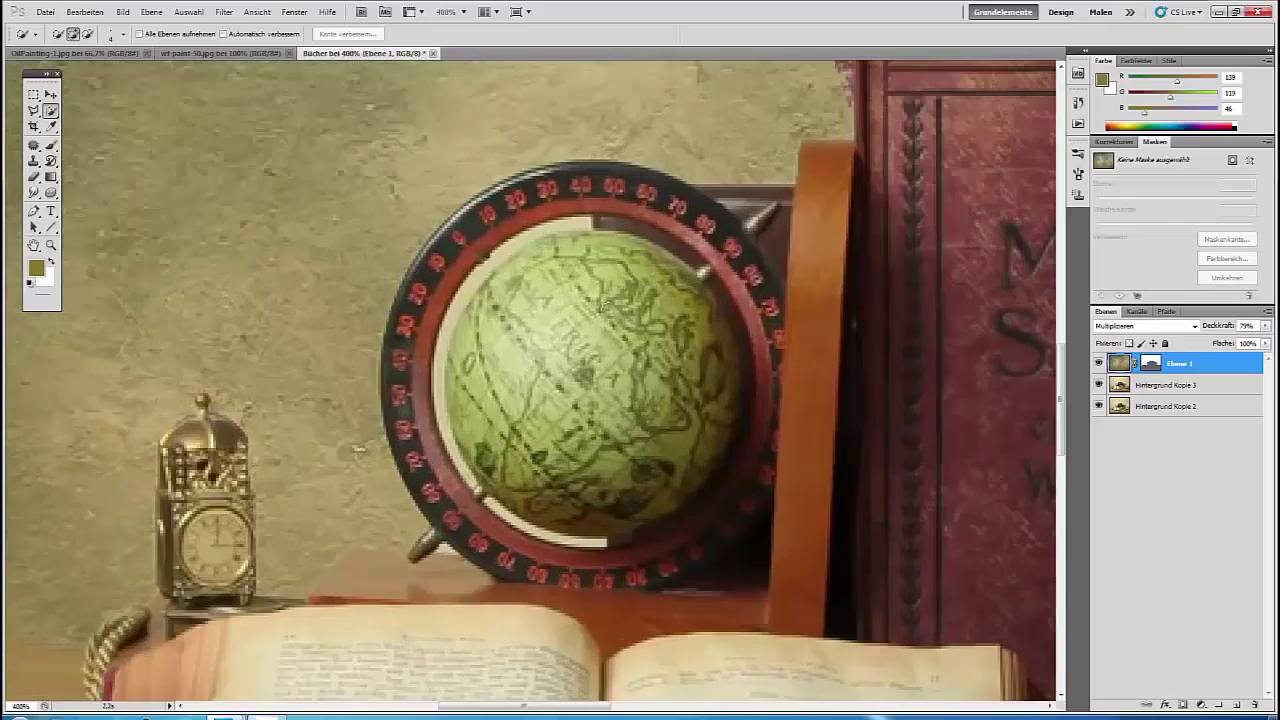
{"action": "left_click", "coordinate": [33, 145]}
{"action": "left_click", "coordinate": [50, 126]}
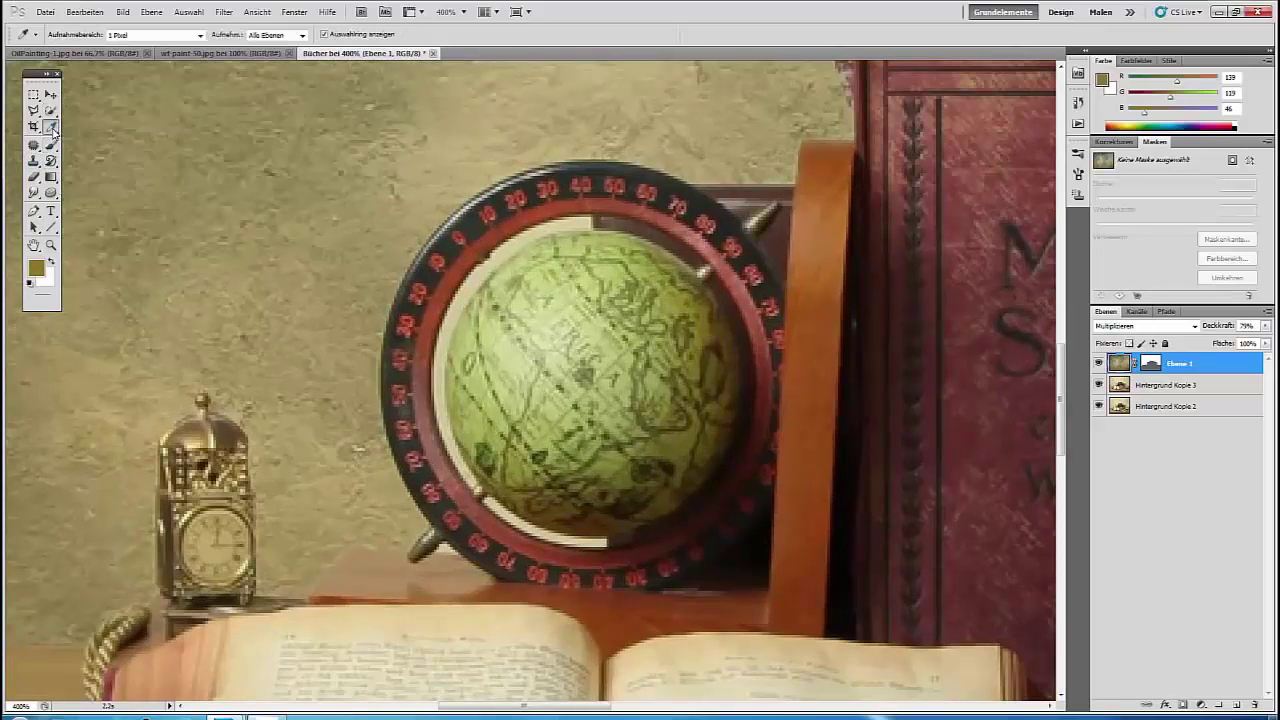
{"action": "left_click", "coordinate": [51, 111]}
{"action": "left_click", "coordinate": [82, 124]}
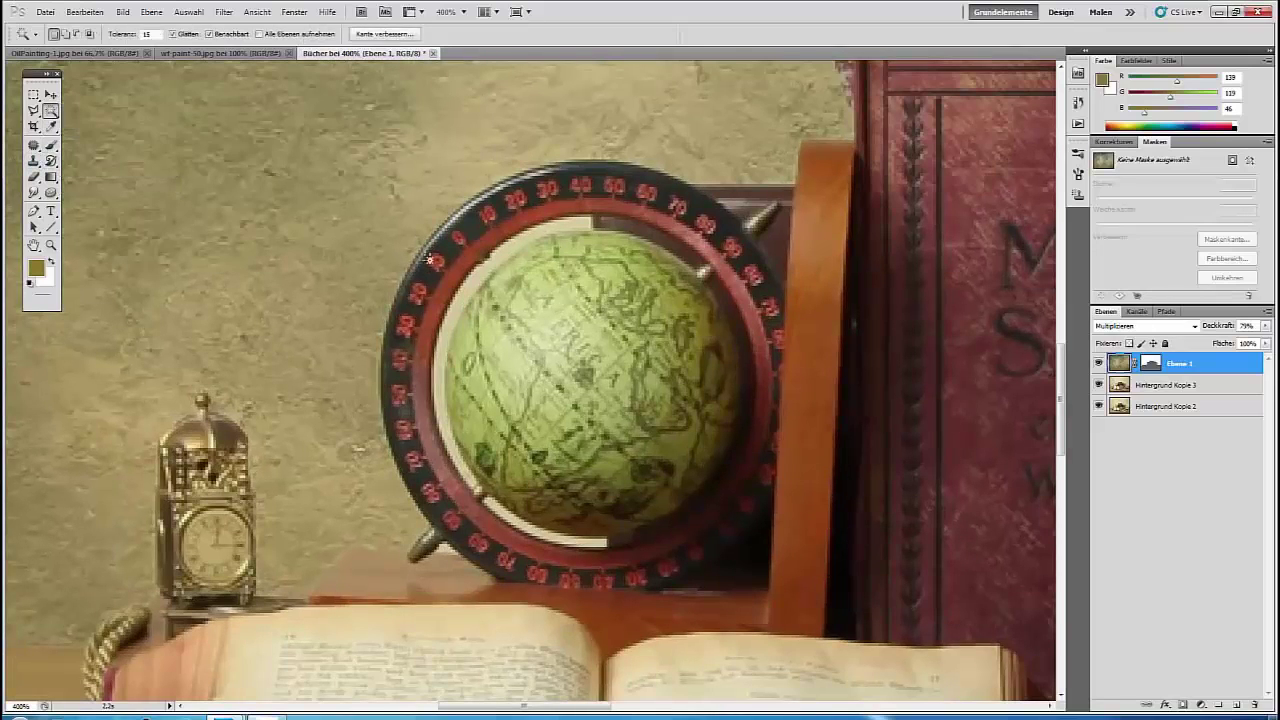
{"action": "key", "text": "alt+bracketleft"}
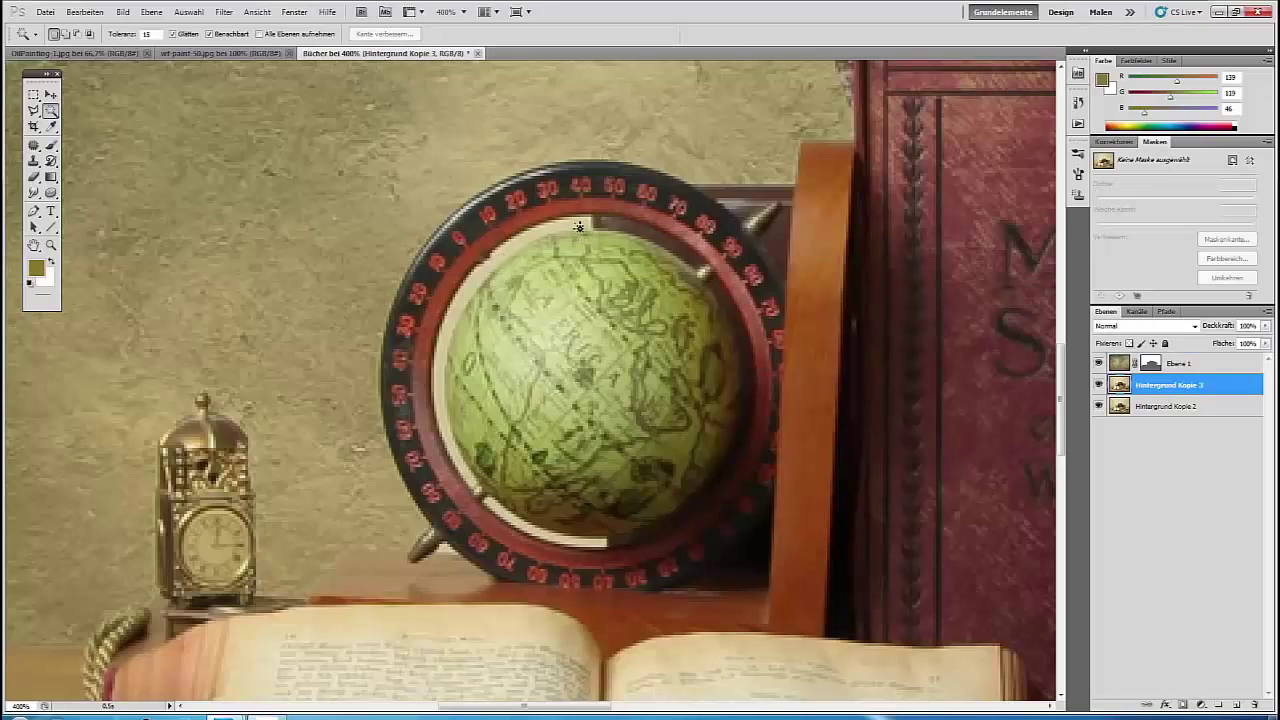
{"action": "left_click", "coordinate": [578, 227]}
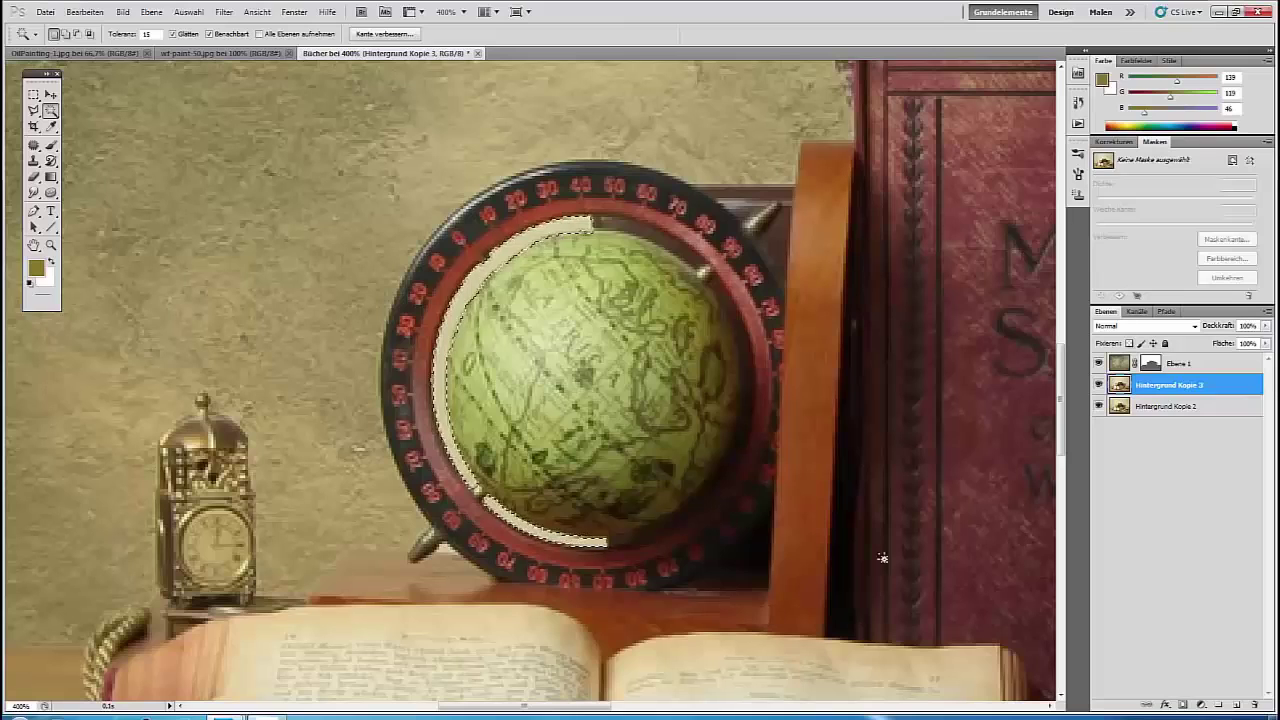
Paint white inside the selected strip on Ebene 1's layer mask with the Brush and clear the selection.
{"action": "left_click", "coordinate": [1150, 366]}
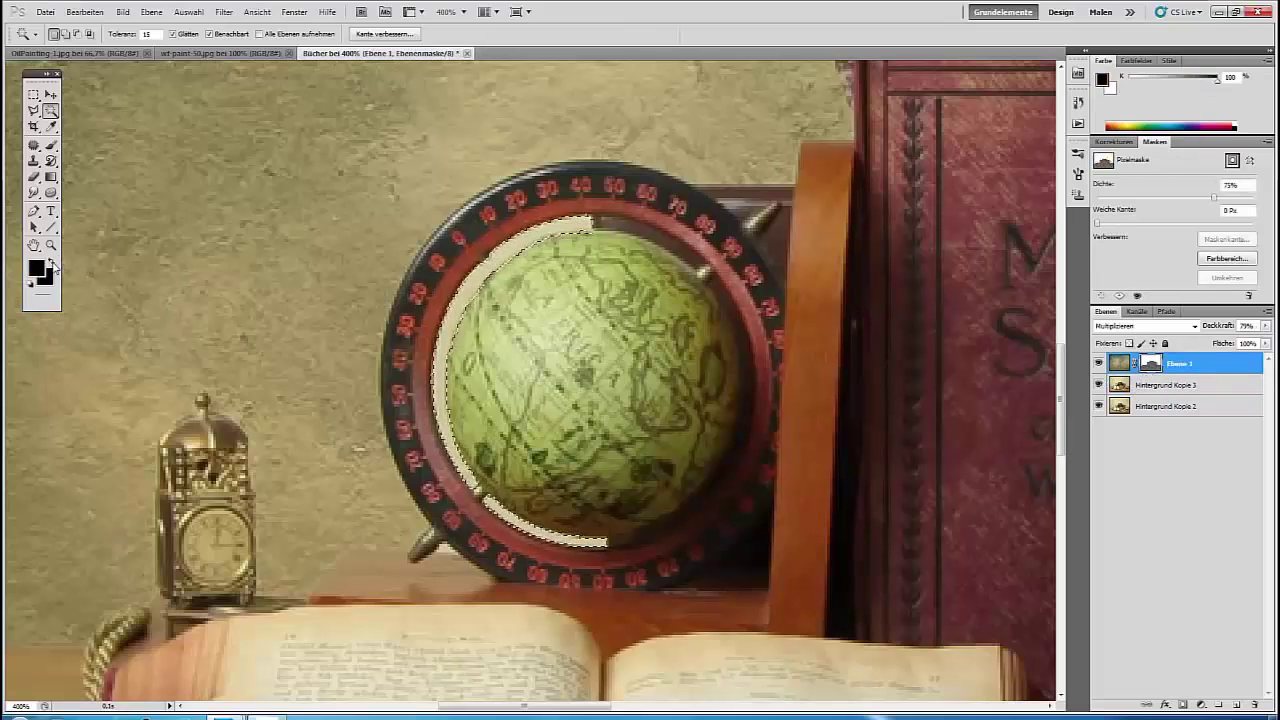
{"action": "left_click", "coordinate": [51, 261]}
{"action": "left_click", "coordinate": [51, 146]}
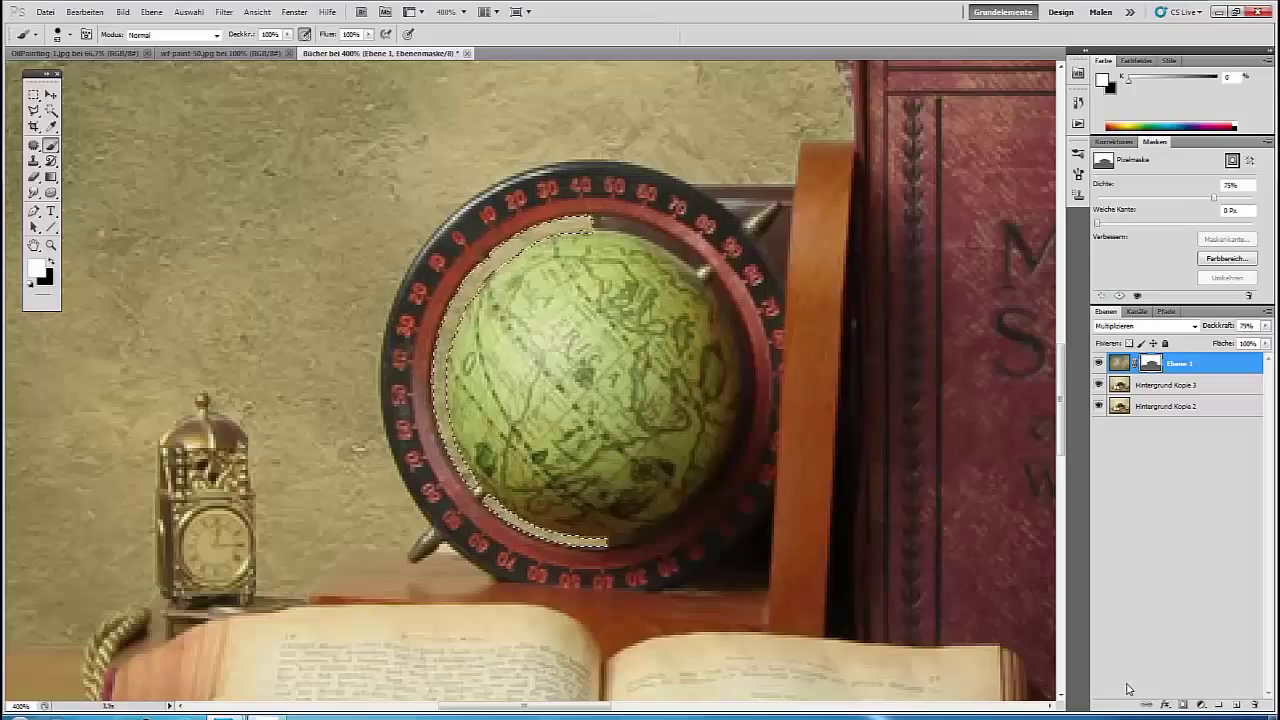
{"action": "key", "text": "ctrl+d"}
{"action": "key", "text": "ctrl+minus"}
{"action": "key", "text": "ctrl+minus"}
{"action": "key", "text": "ctrl+minus"}
{"action": "key", "text": "ctrl+minus"}
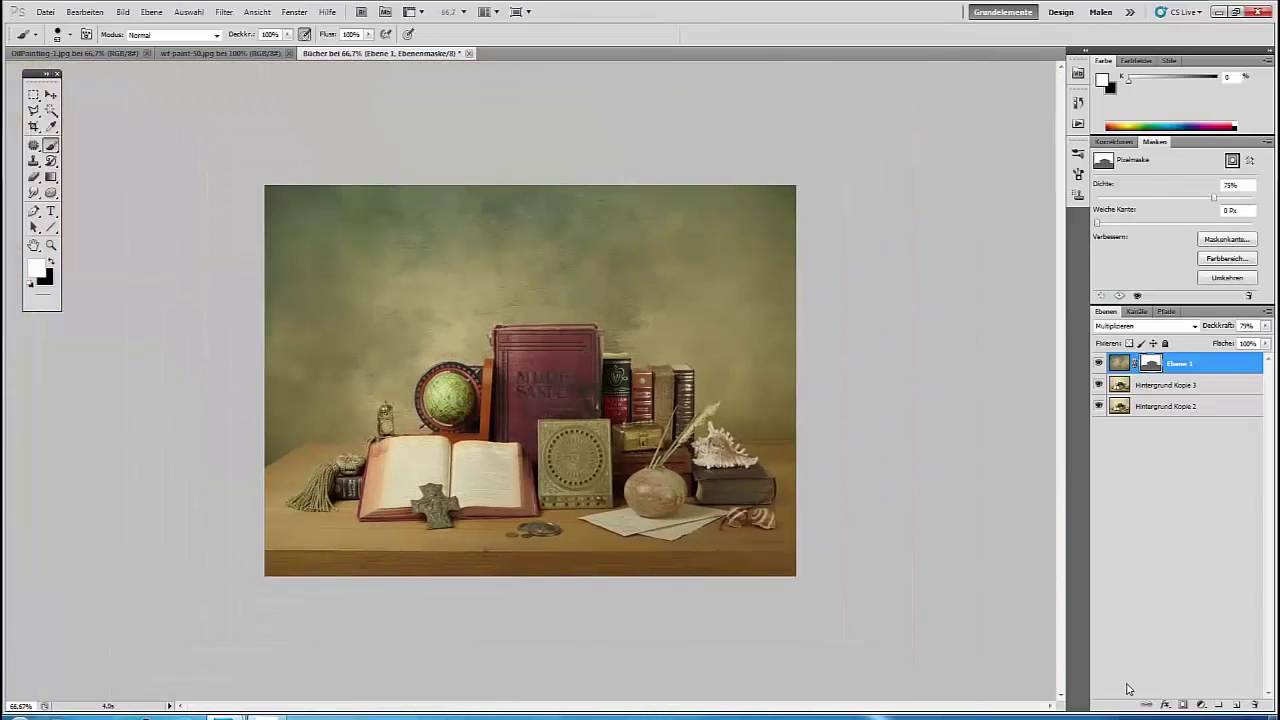
Stamp all visible layers into a new merged layer above Ebene 1.
{"action": "key", "text": "ctrl+shift+alt+e"}
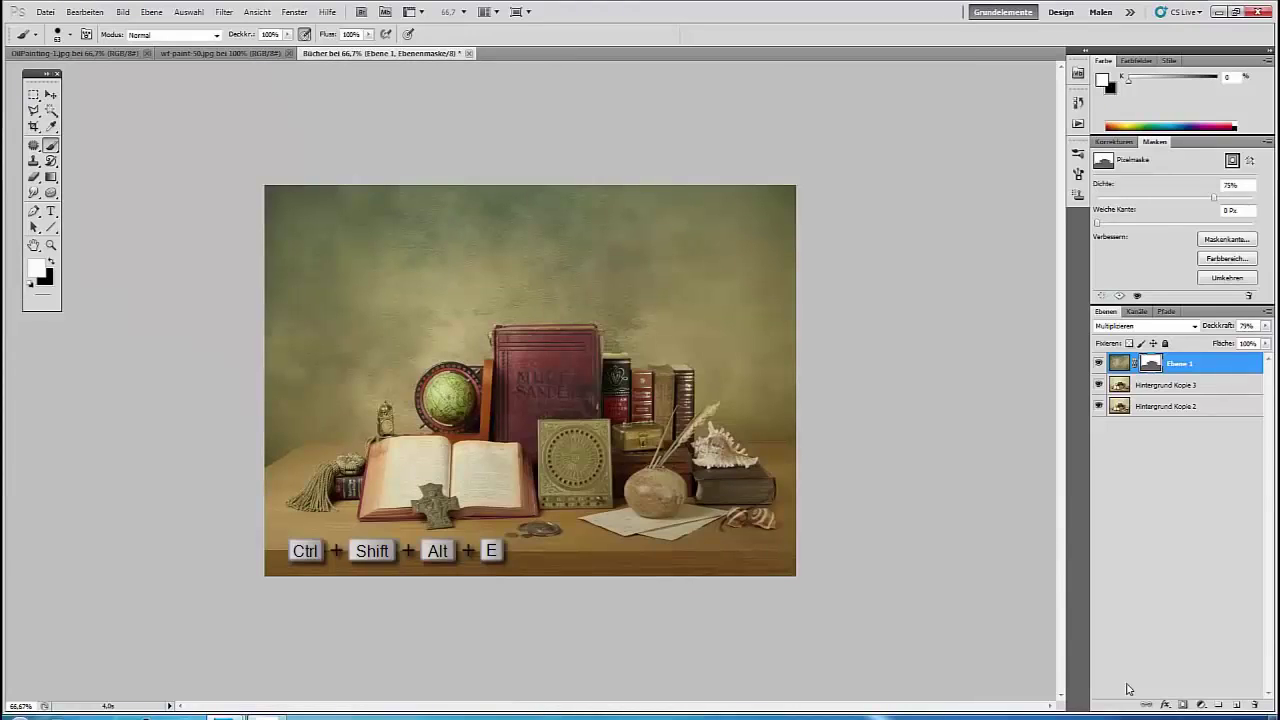
{"action": "left_click", "coordinate": [1178, 372]}
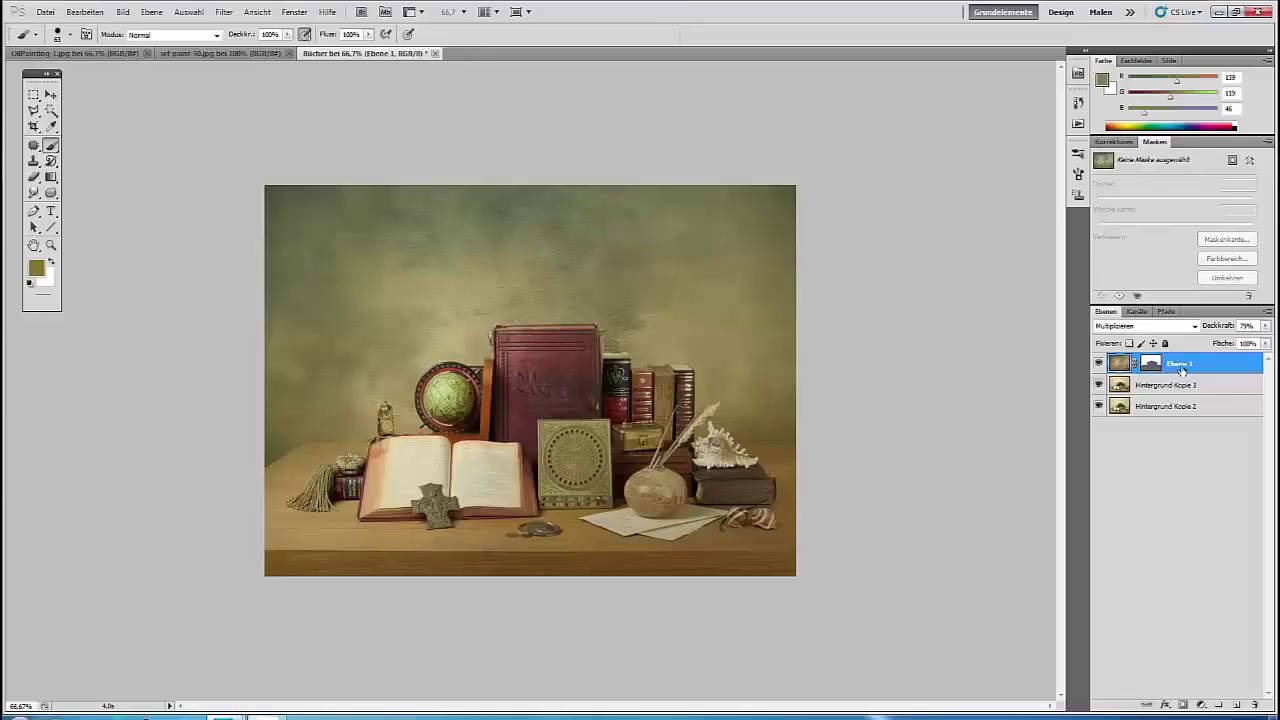
{"action": "key", "text": "ctrl+shift+alt+e"}
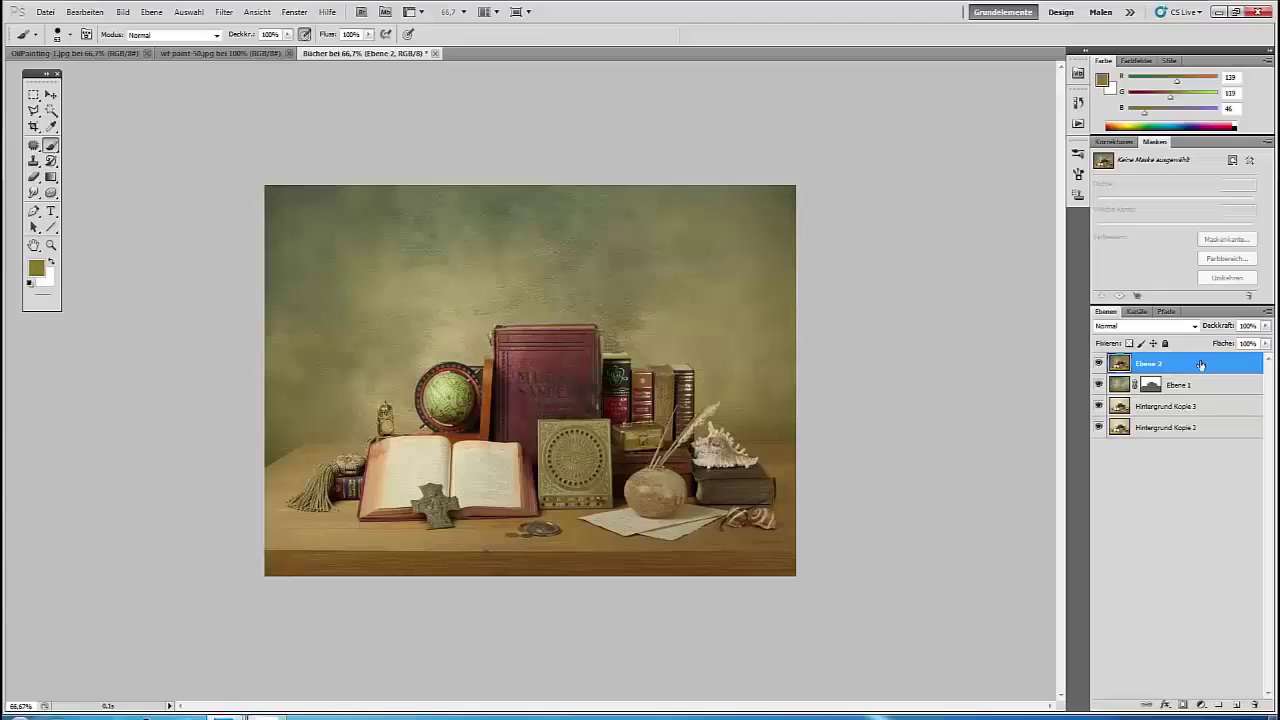
Copy the whole wf-paint-50.jpg texture and paste it into the Bücher document as a new layer.
{"action": "left_click", "coordinate": [172, 53]}
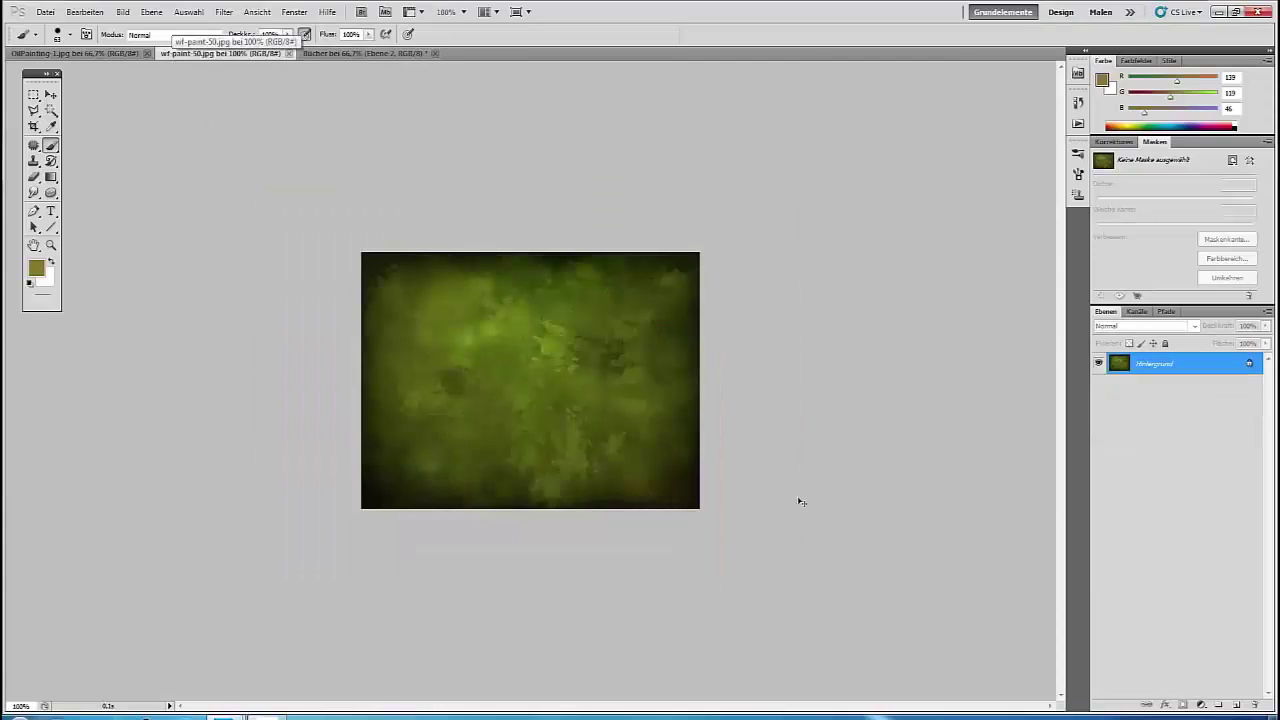
{"action": "key", "text": "ctrl+a"}
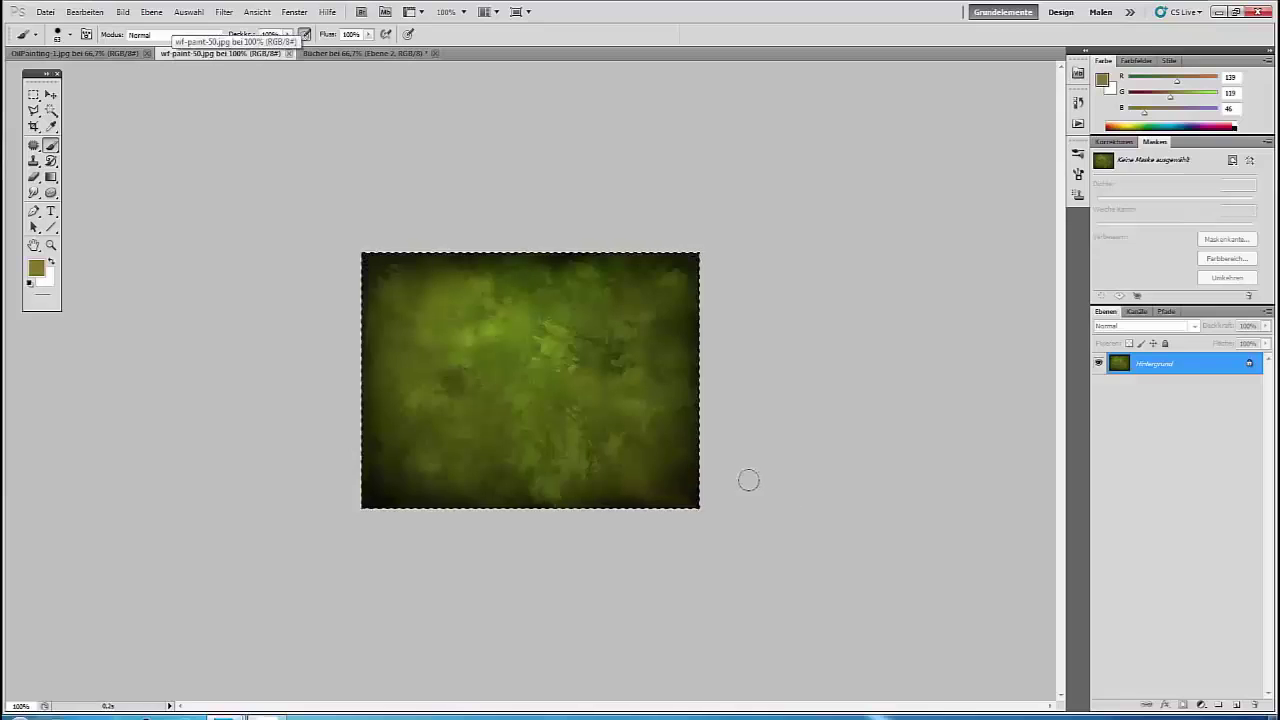
{"action": "key", "text": "ctrl+c"}
{"action": "left_click", "coordinate": [365, 53]}
{"action": "key", "text": "ctrl+v"}
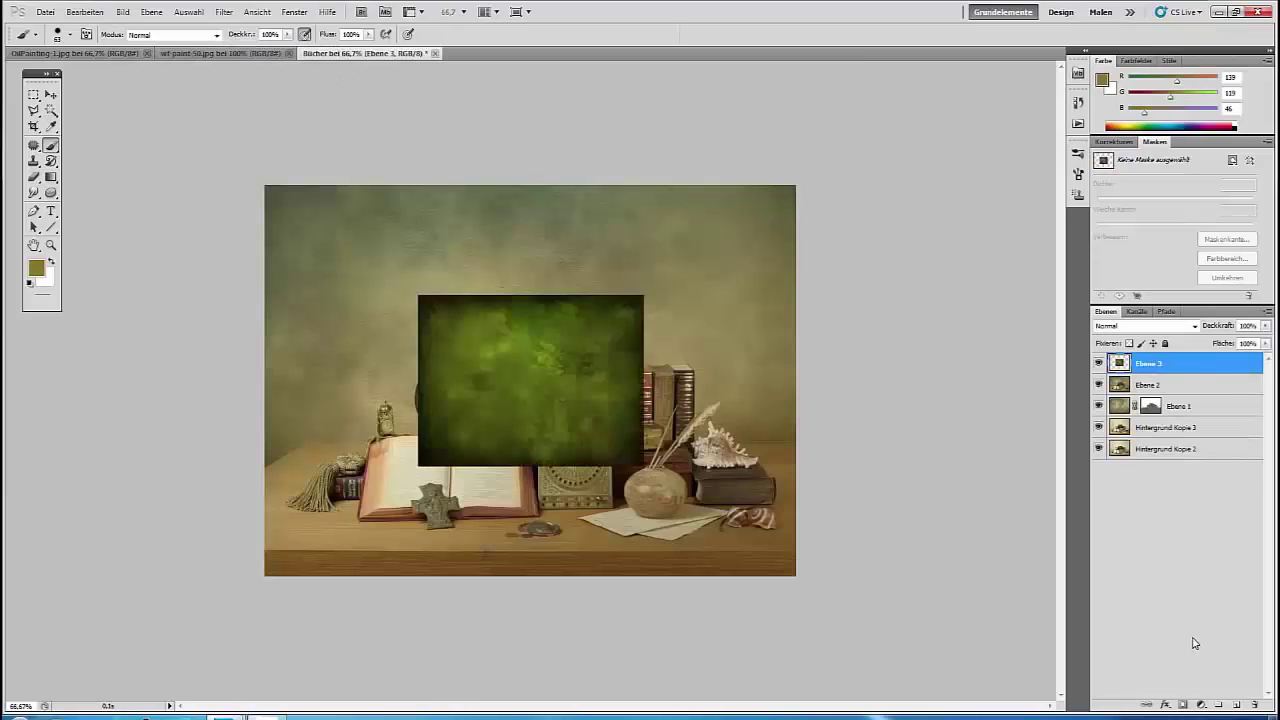
Scale and move the pasted green texture on Ebene 3 so it covers the whole picture.
{"action": "key", "text": "ctrl+t"}
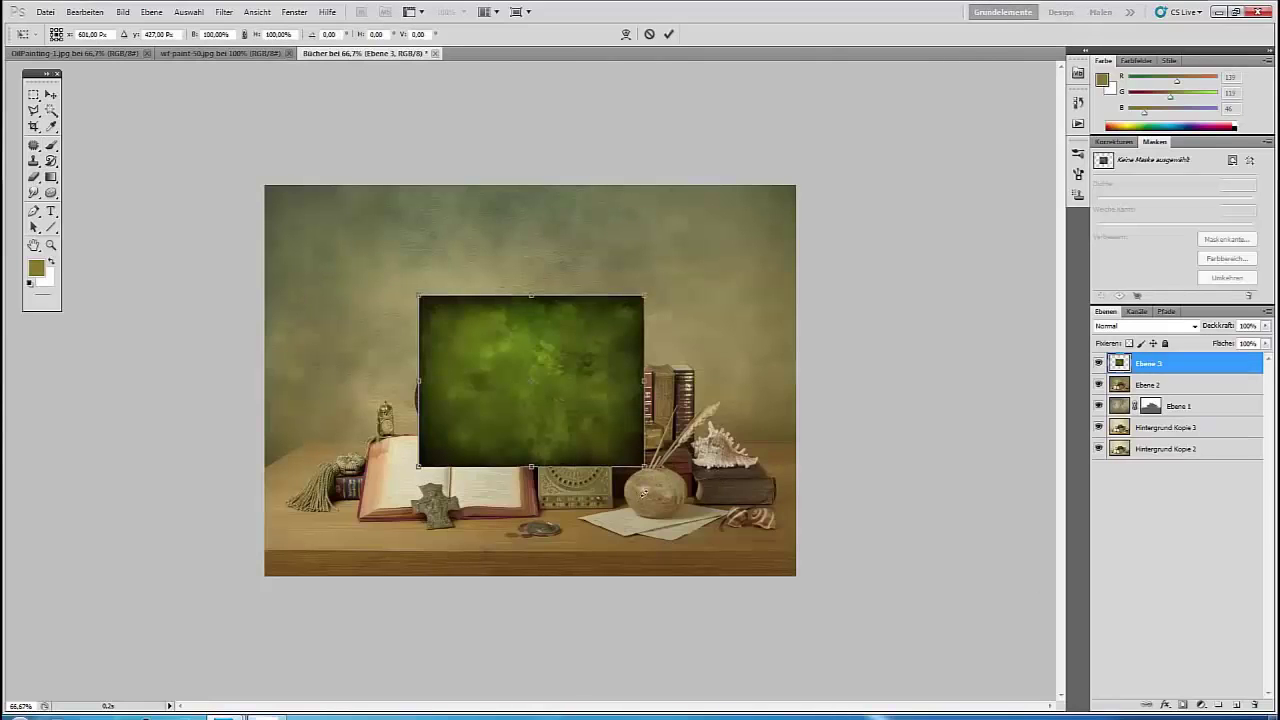
{"action": "left_click_drag", "start_coordinate": [643, 466], "coordinate": [886, 651]}
{"action": "left_click_drag", "start_coordinate": [686, 502], "coordinate": [559, 420]}
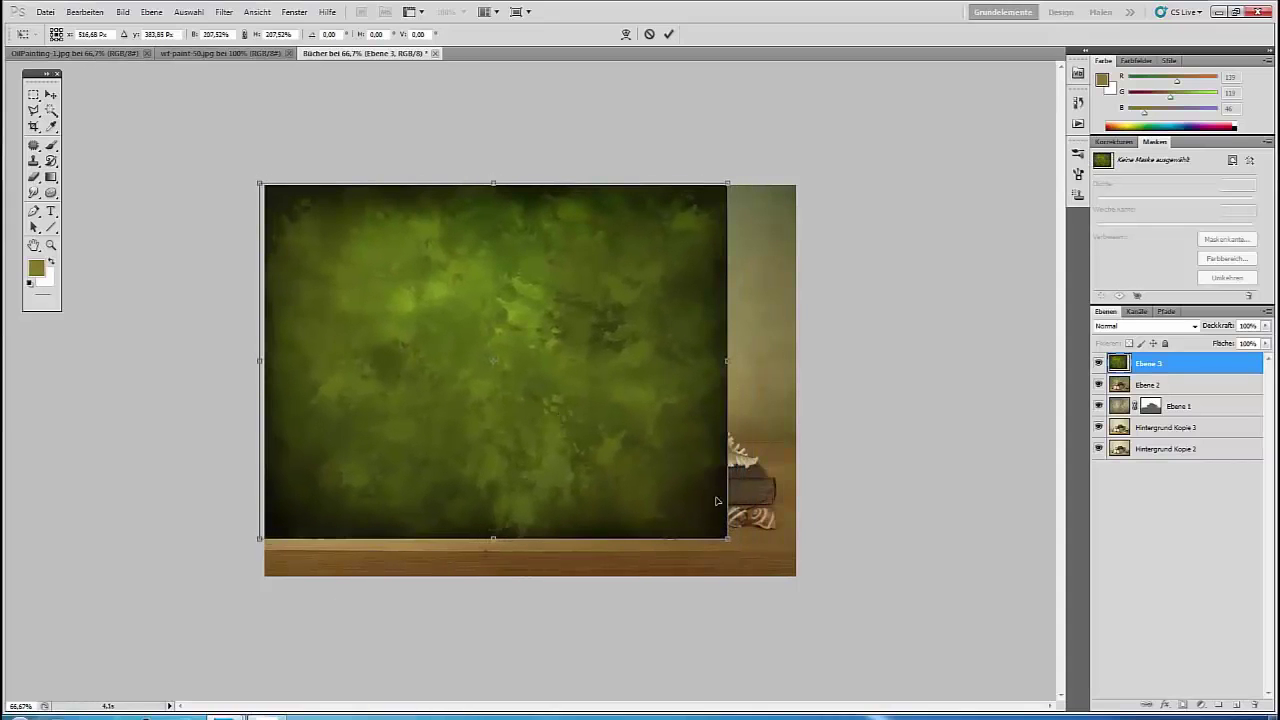
{"action": "left_click_drag", "start_coordinate": [725, 537], "coordinate": [807, 598]}
{"action": "key", "text": "Return"}
{"action": "key", "text": "b"}
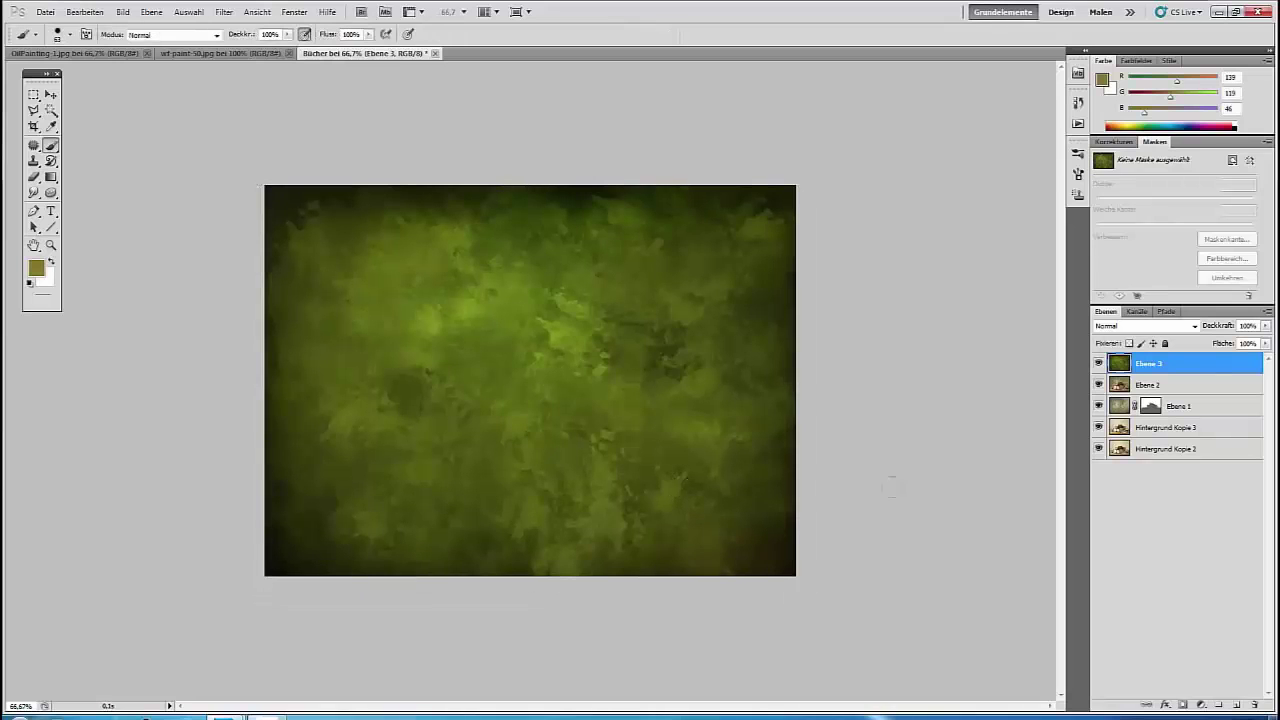
Set the blend mode of Ebene 3 to Weiches Licht.
{"action": "left_click", "coordinate": [1105, 327]}
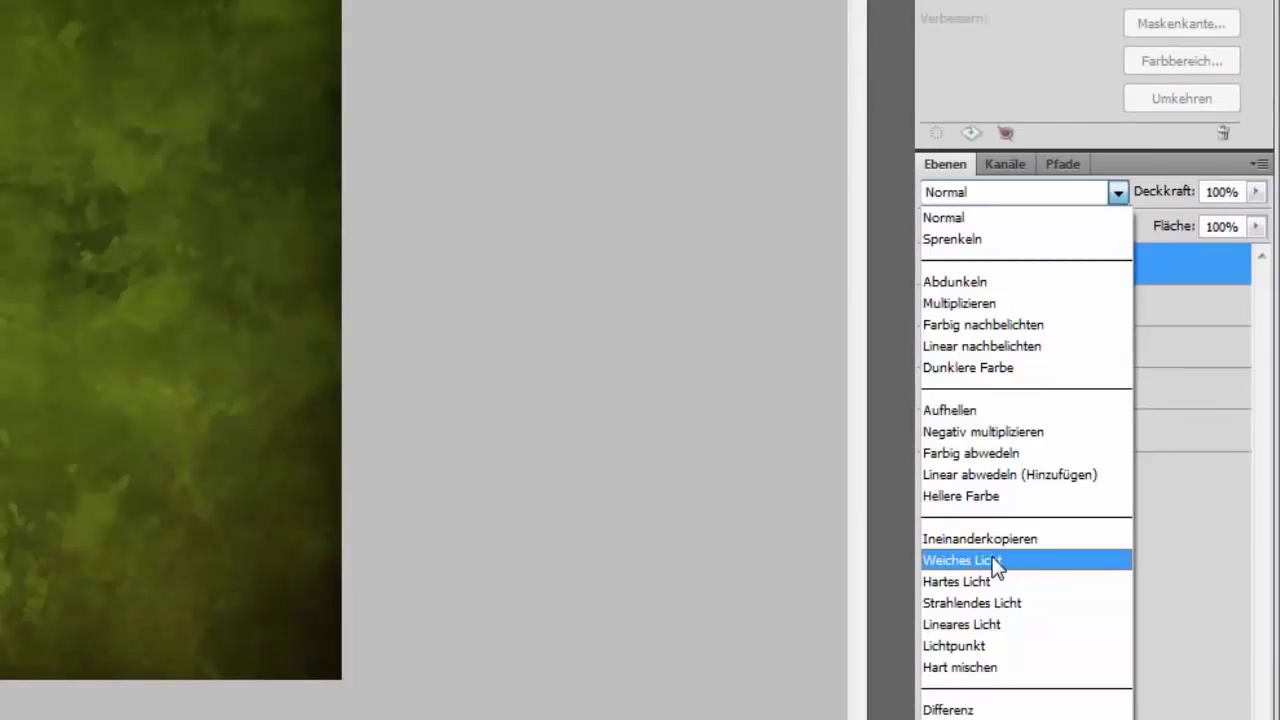
{"action": "left_click", "coordinate": [997, 562]}
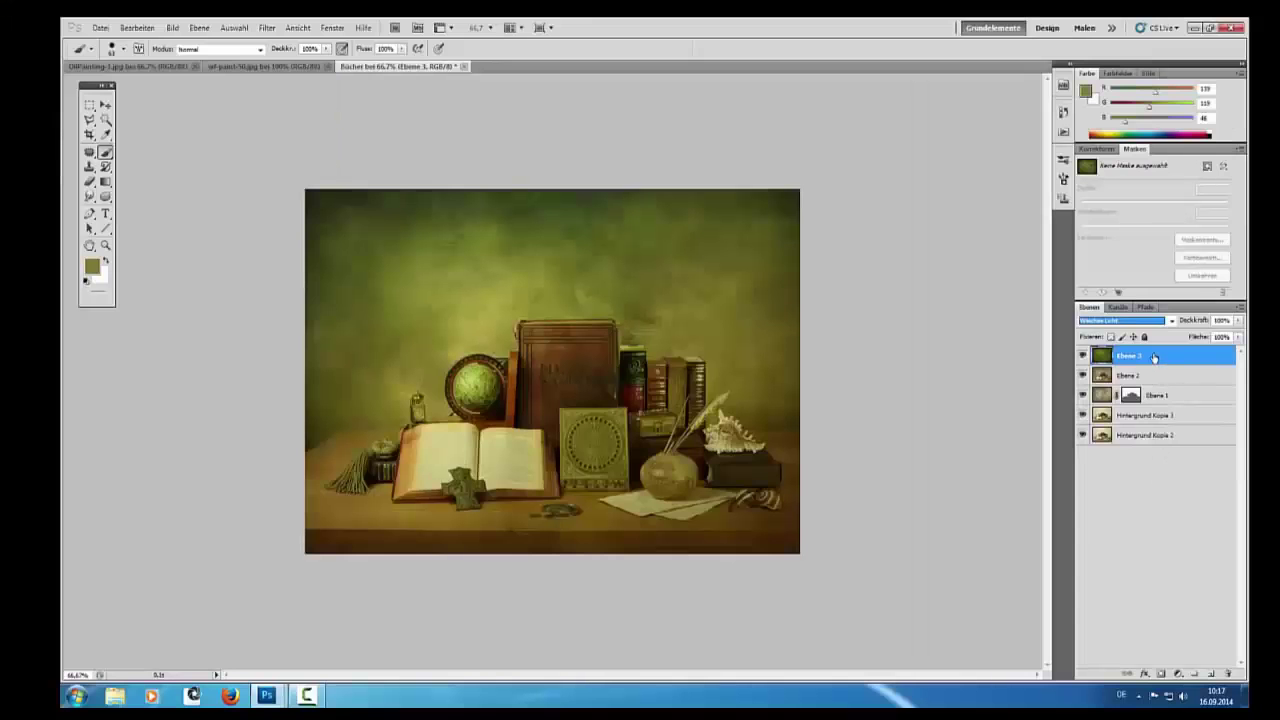
{"action": "left_click", "coordinate": [1154, 357]}
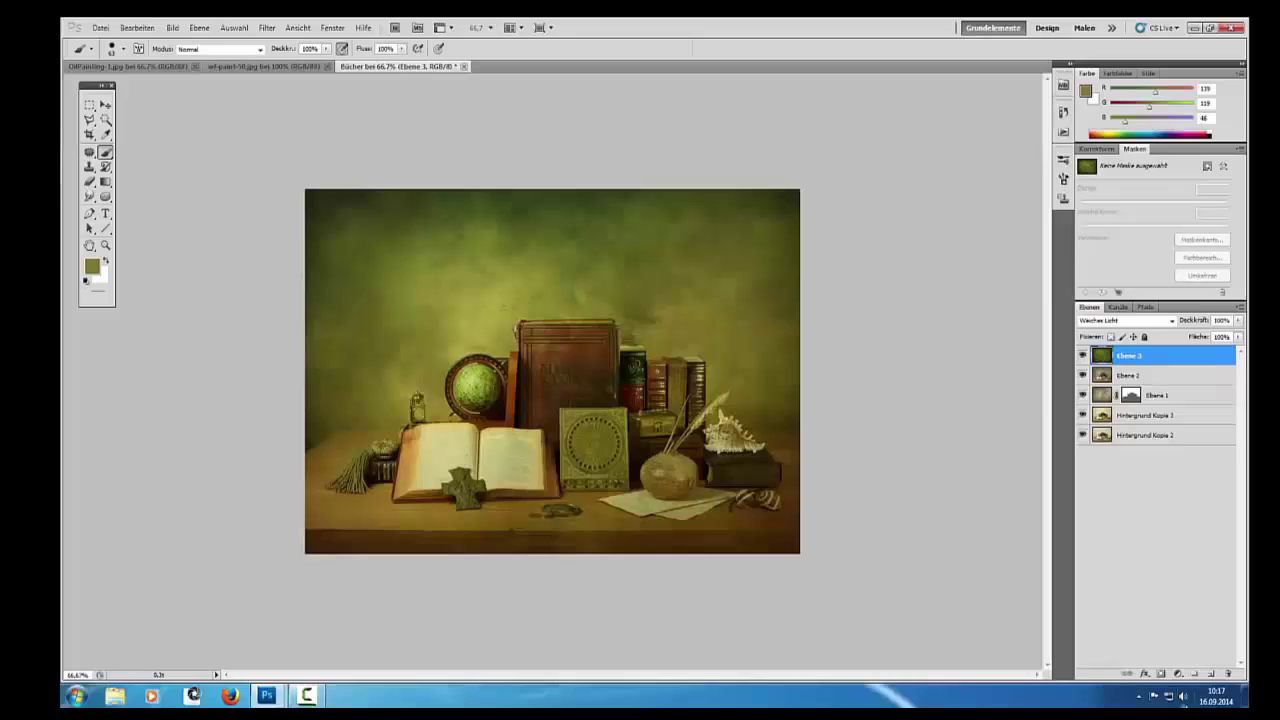
Add a layer mask to Ebene 3 and set the Brush to black at 56% opacity.
{"action": "left_click", "coordinate": [1161, 674]}
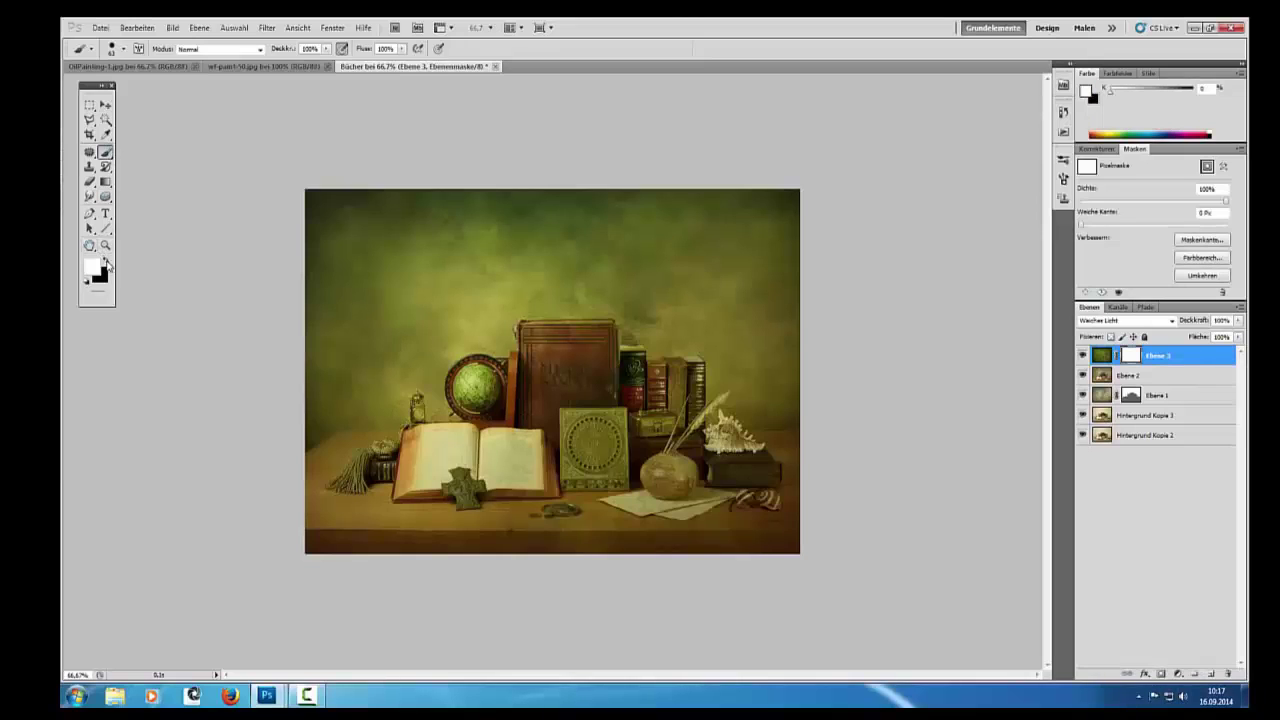
{"action": "left_click", "coordinate": [104, 261]}
{"action": "left_click_drag", "start_coordinate": [288, 53], "coordinate": [231, 87]}
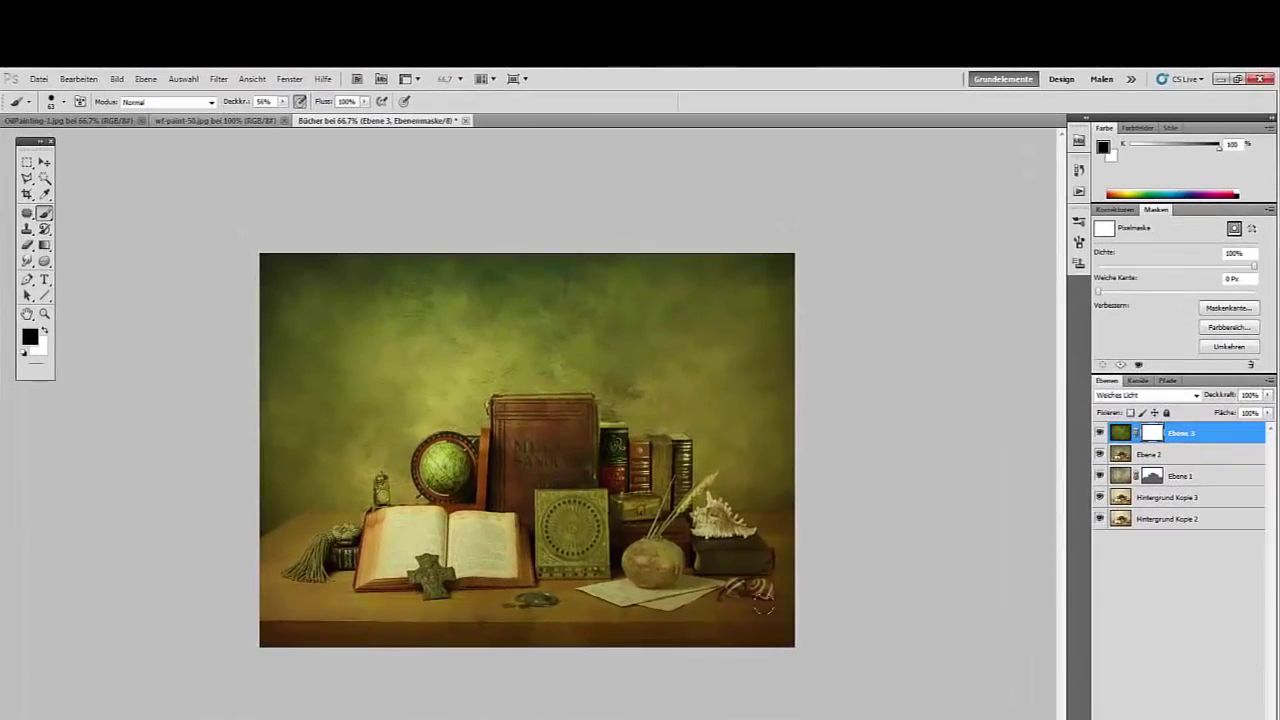
Paint black on Ebene 3's mask over the books, the round calendar plate and the other objects to reduce the green texture there.
{"action": "key", "text": "ctrl+plus"}
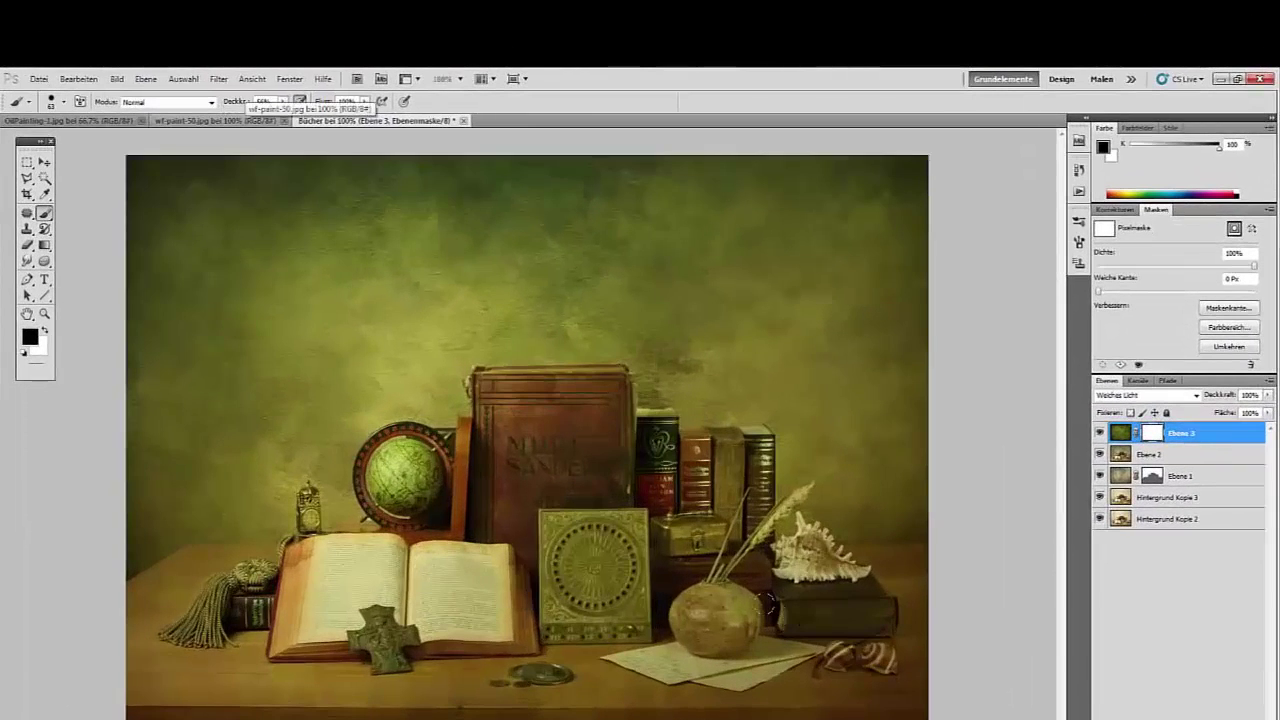
{"action": "mouse_move", "coordinate": [428, 574]}
{"action": "left_mouse_down"}
{"action": "mouse_move", "coordinate": [480, 612]}
{"action": "mouse_move", "coordinate": [430, 620]}
{"action": "mouse_move", "coordinate": [395, 555]}
{"action": "mouse_move", "coordinate": [318, 615]}
{"action": "mouse_move", "coordinate": [291, 592]}
{"action": "mouse_move", "coordinate": [292, 614]}
{"action": "left_mouse_up"}
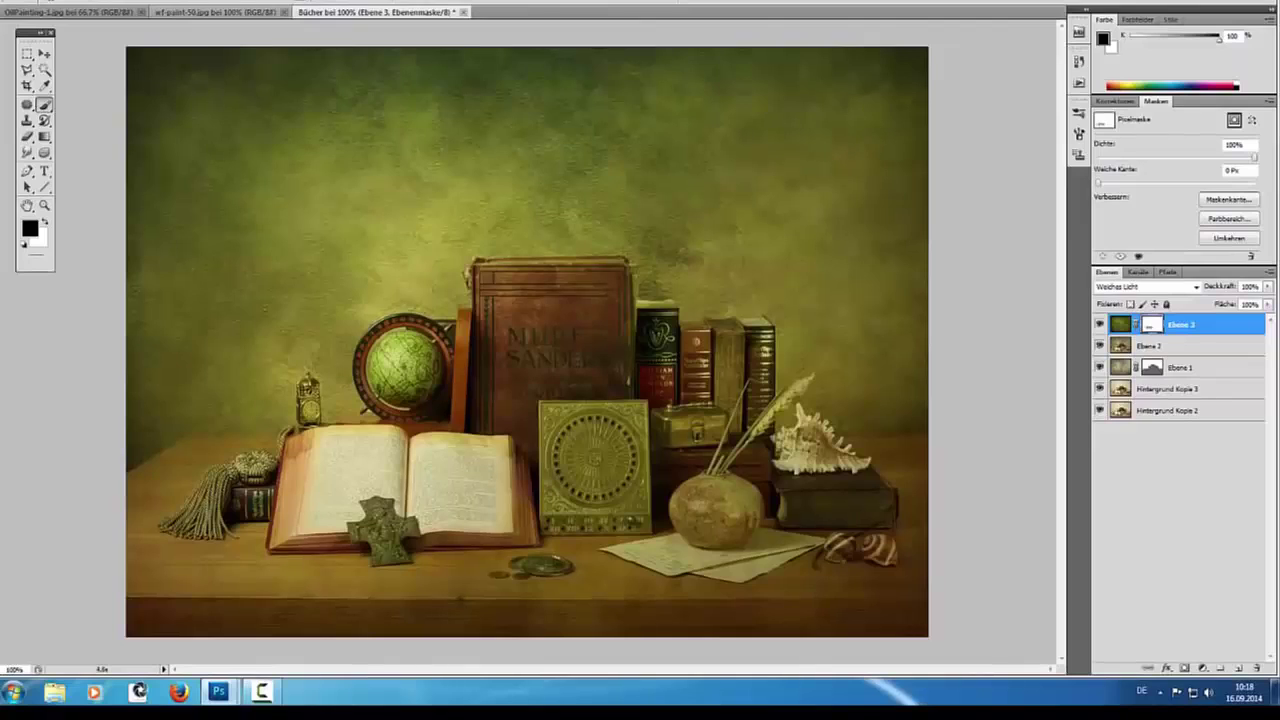
{"action": "left_click_drag", "start_coordinate": [570, 447], "coordinate": [568, 515]}
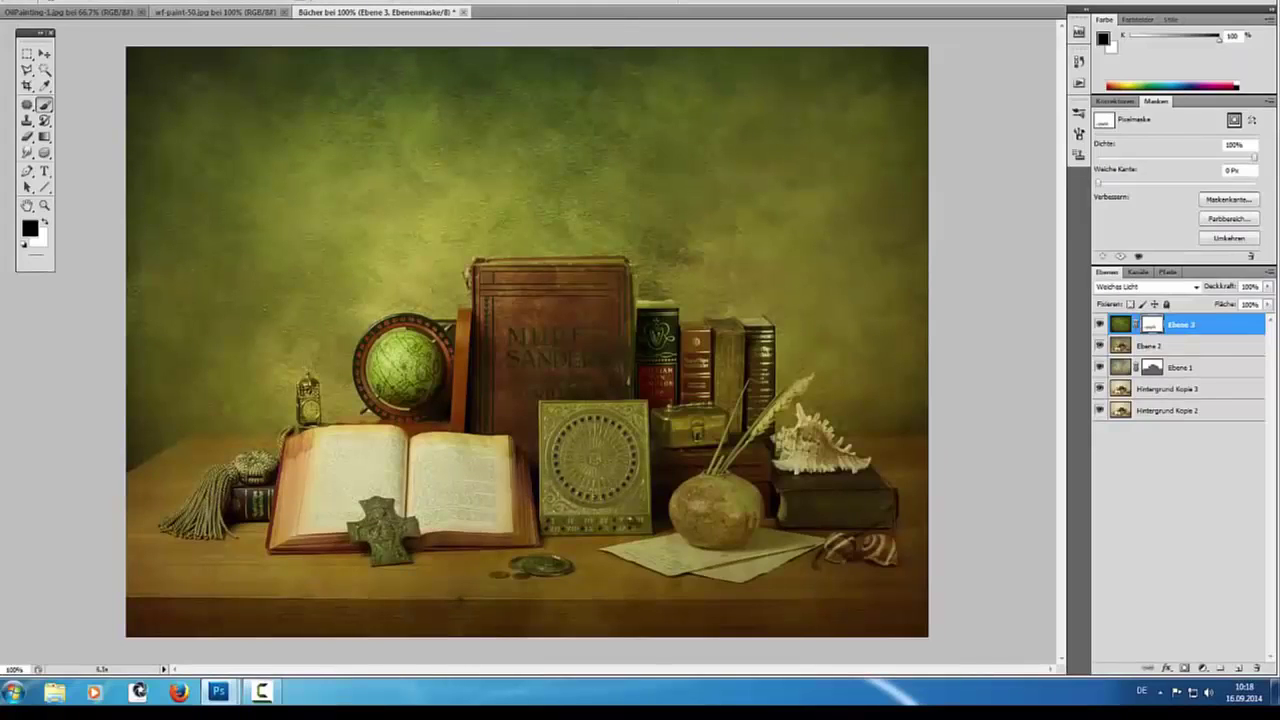
{"action": "left_click_drag", "start_coordinate": [568, 409], "coordinate": [624, 409]}
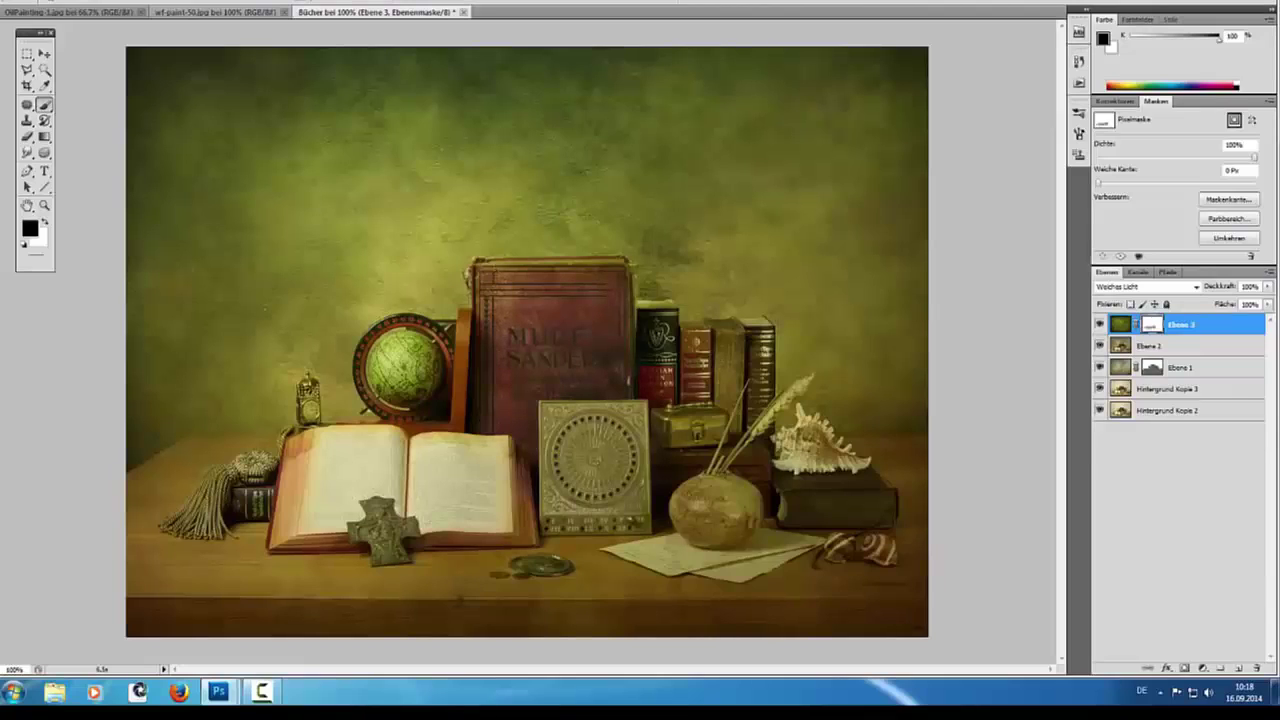
{"action": "left_click_drag", "start_coordinate": [690, 422], "coordinate": [734, 454]}
{"action": "left_click_drag", "start_coordinate": [782, 493], "coordinate": [858, 502]}
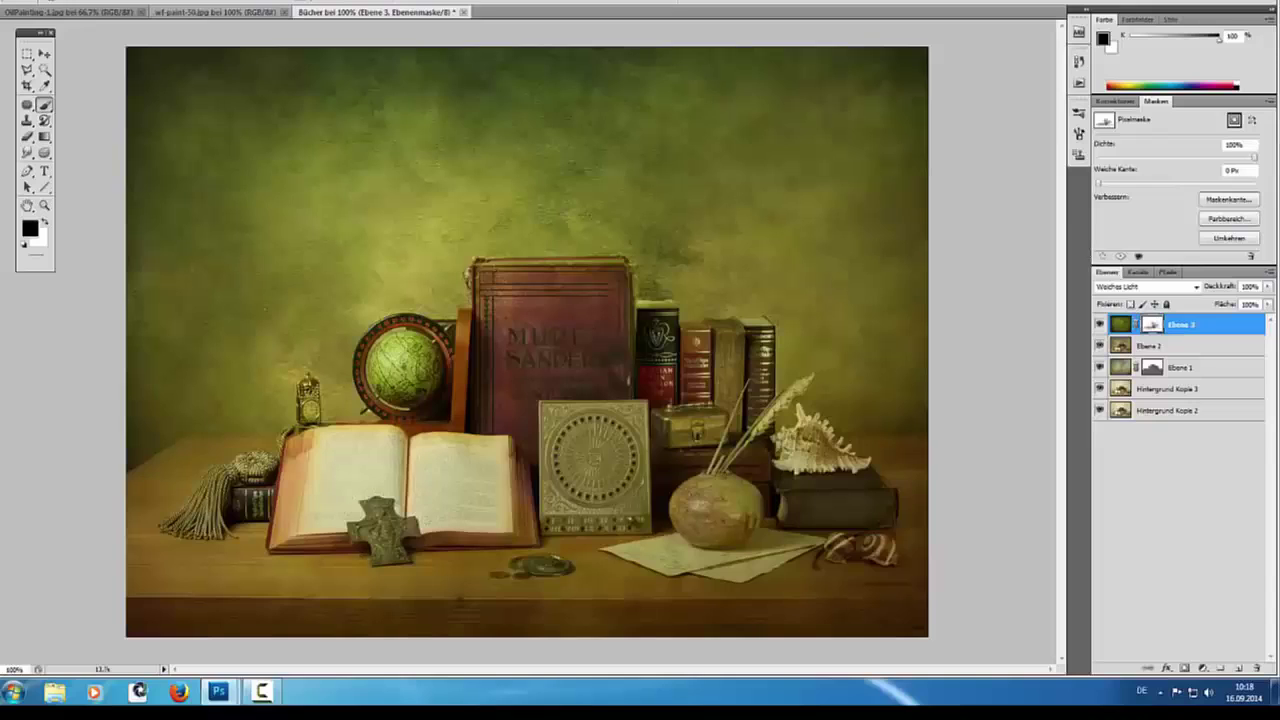
{"action": "mouse_move", "coordinate": [622, 376]}
{"action": "left_mouse_down"}
{"action": "mouse_move", "coordinate": [600, 352]}
{"action": "mouse_move", "coordinate": [528, 345]}
{"action": "left_mouse_up"}
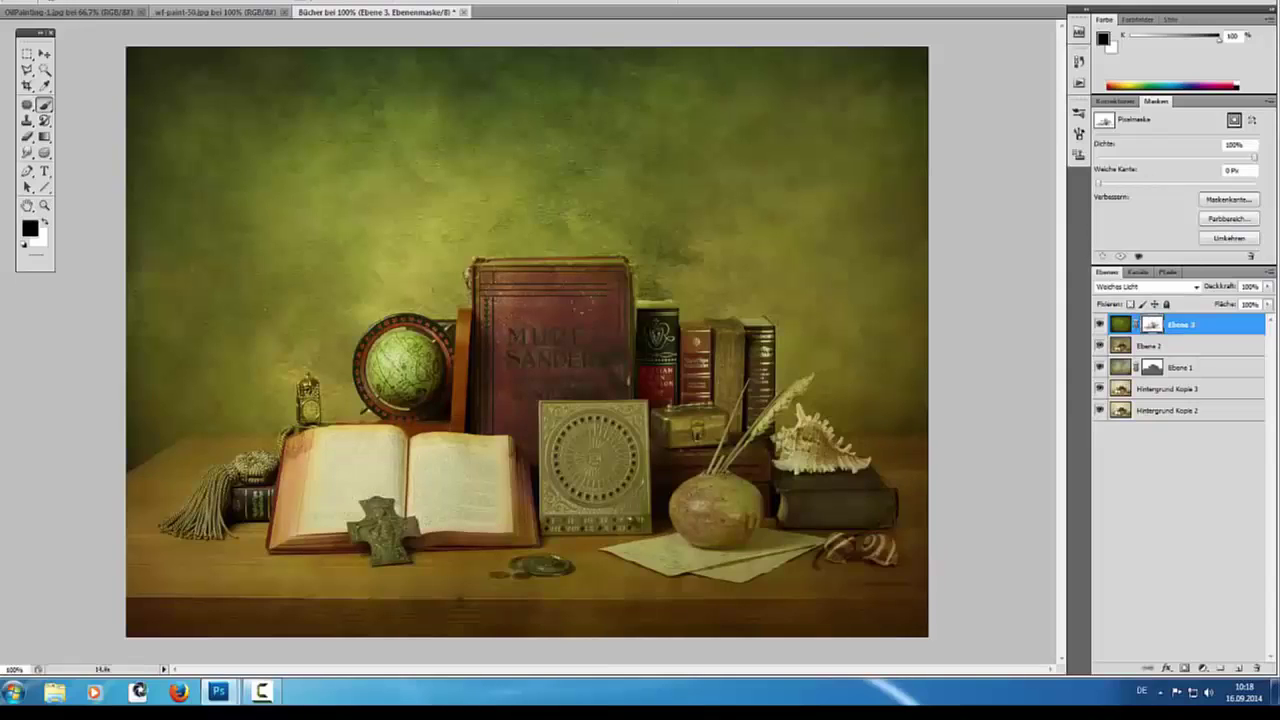
{"action": "left_click_drag", "start_coordinate": [348, 456], "coordinate": [360, 468]}
Lower the density of Ebene 3's layer mask, keeping the layer opacity at 100%.
{"action": "key", "text": "ctrl+minus"}
{"action": "key", "text": "ctrl+minus"}
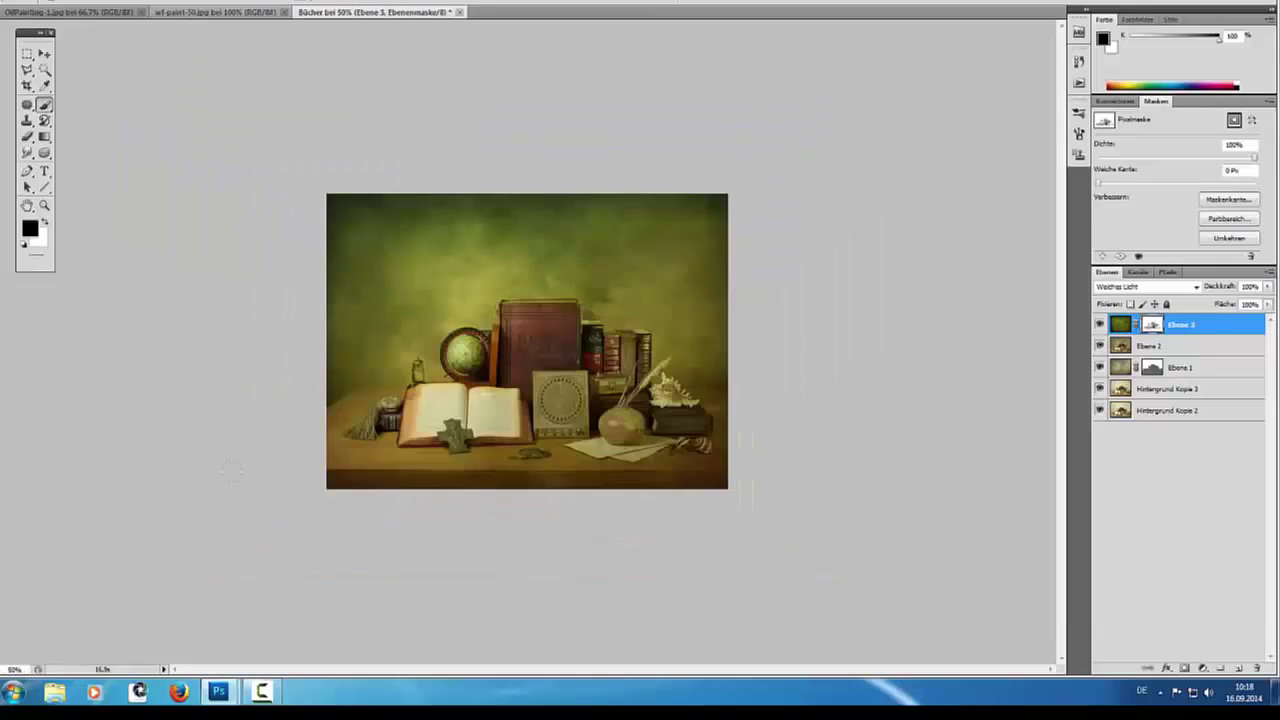
{"action": "key", "text": "ctrl+plus"}
{"action": "key", "text": "ctrl+plus"}
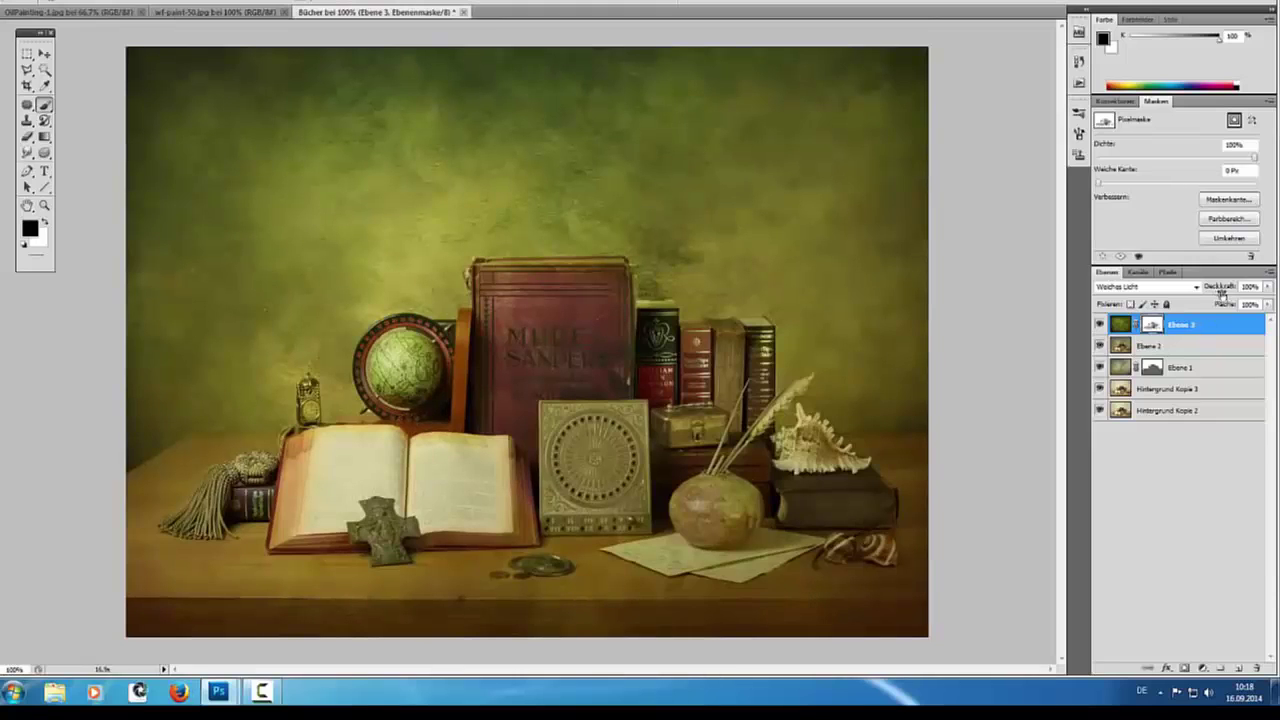
{"action": "left_click_drag", "start_coordinate": [1222, 288], "coordinate": [1268, 287]}
{"action": "left_click_drag", "start_coordinate": [1254, 160], "coordinate": [1207, 167]}
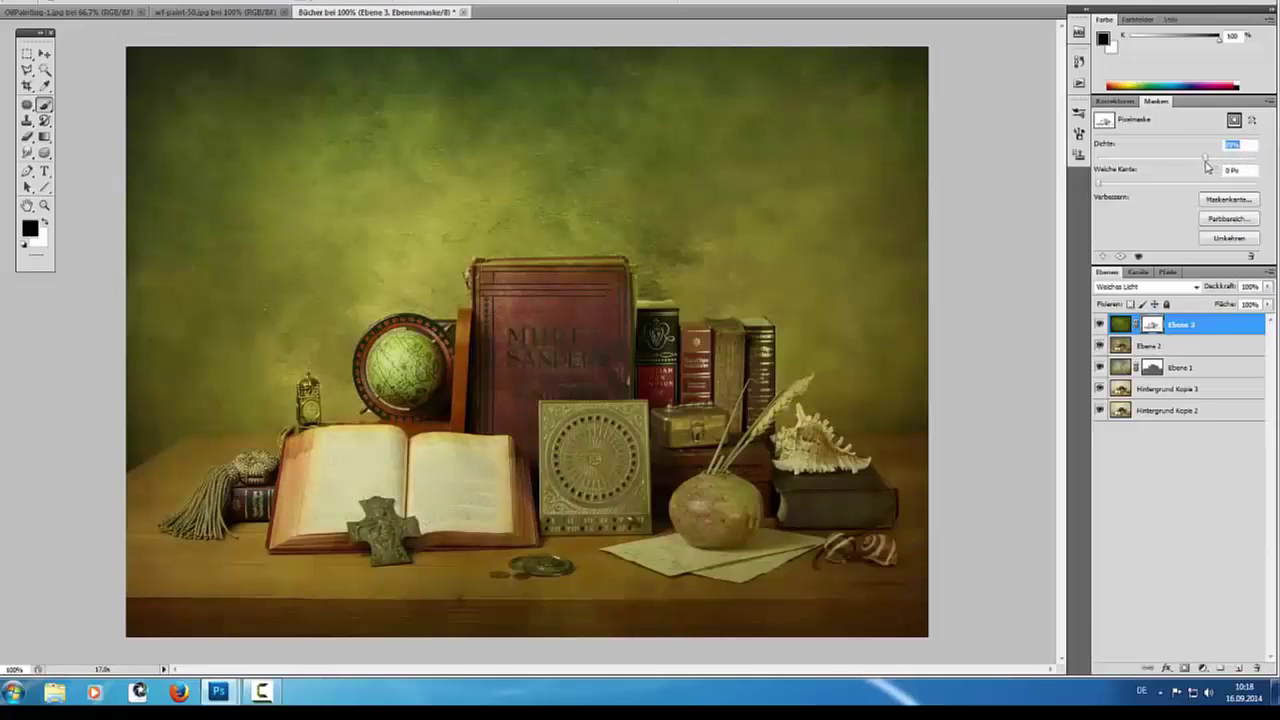
Stamp all visible layers into a new merged layer above Ebene 3 and duplicate that merged layer.
{"action": "left_click", "coordinate": [1210, 328]}
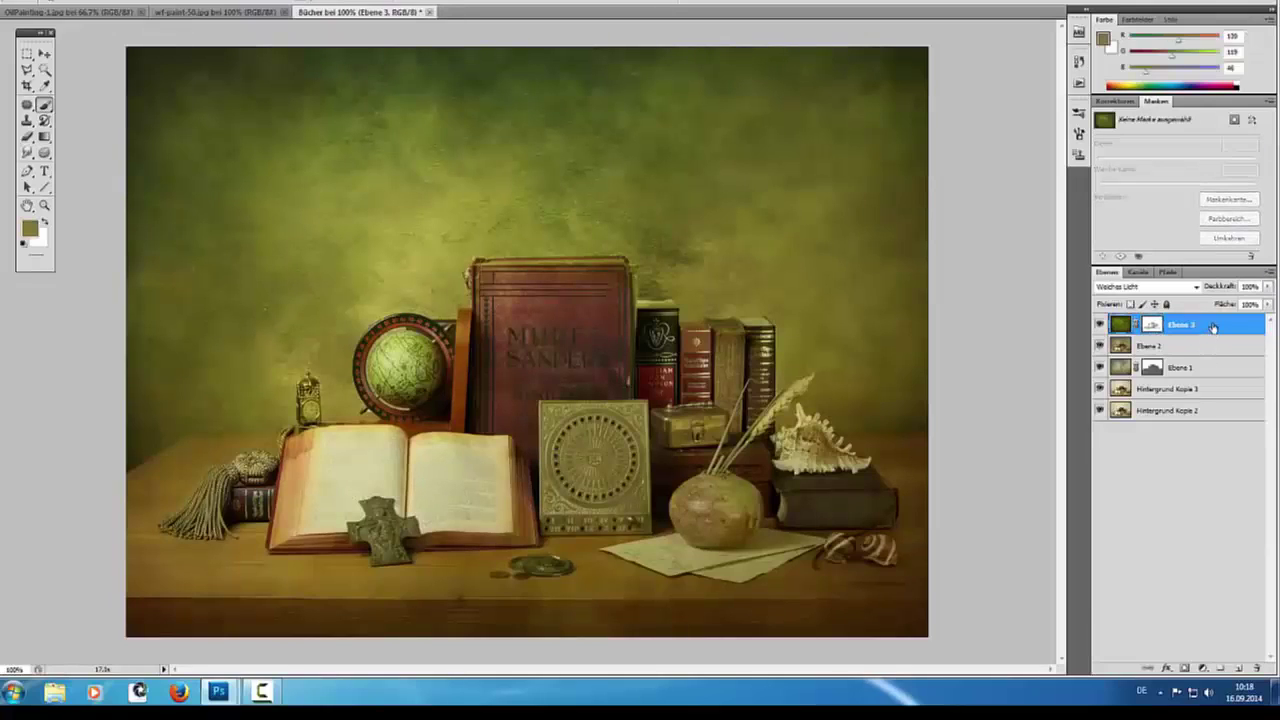
{"action": "key", "text": "ctrl+shift+alt+e"}
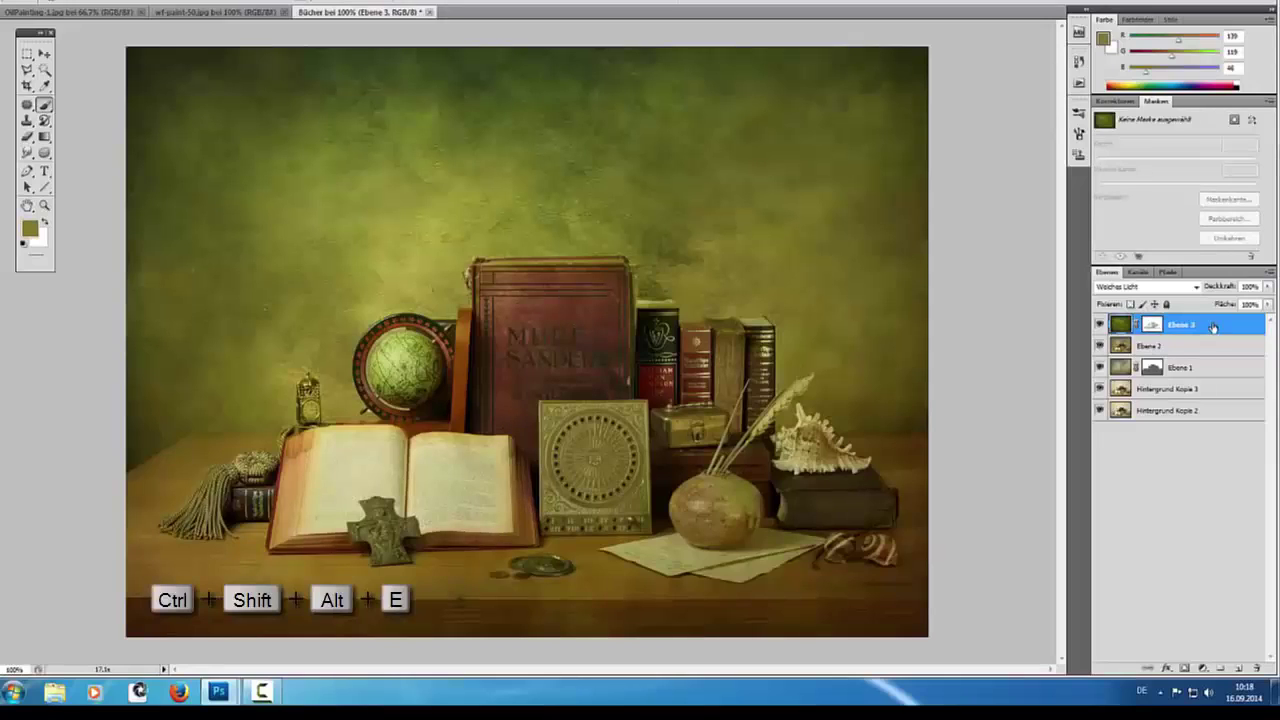
{"action": "key", "text": "ctrl+minus"}
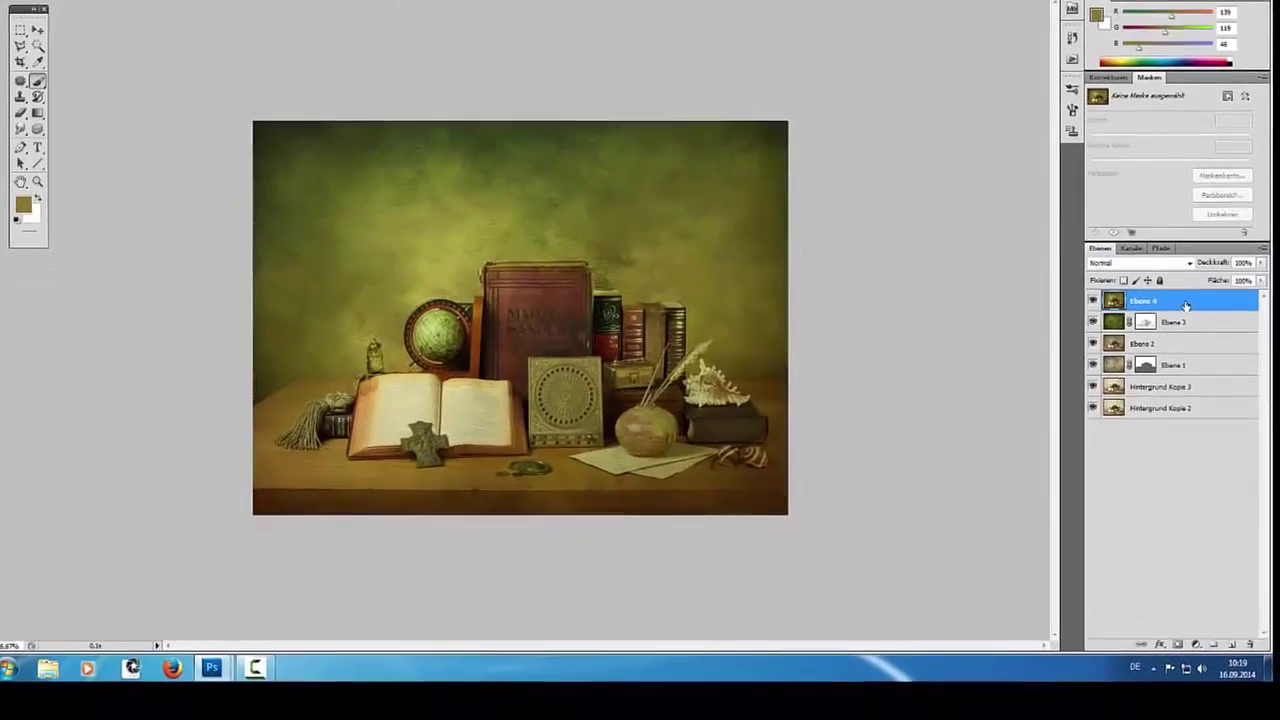
{"action": "left_click_drag", "start_coordinate": [1180, 285], "coordinate": [1226, 622]}
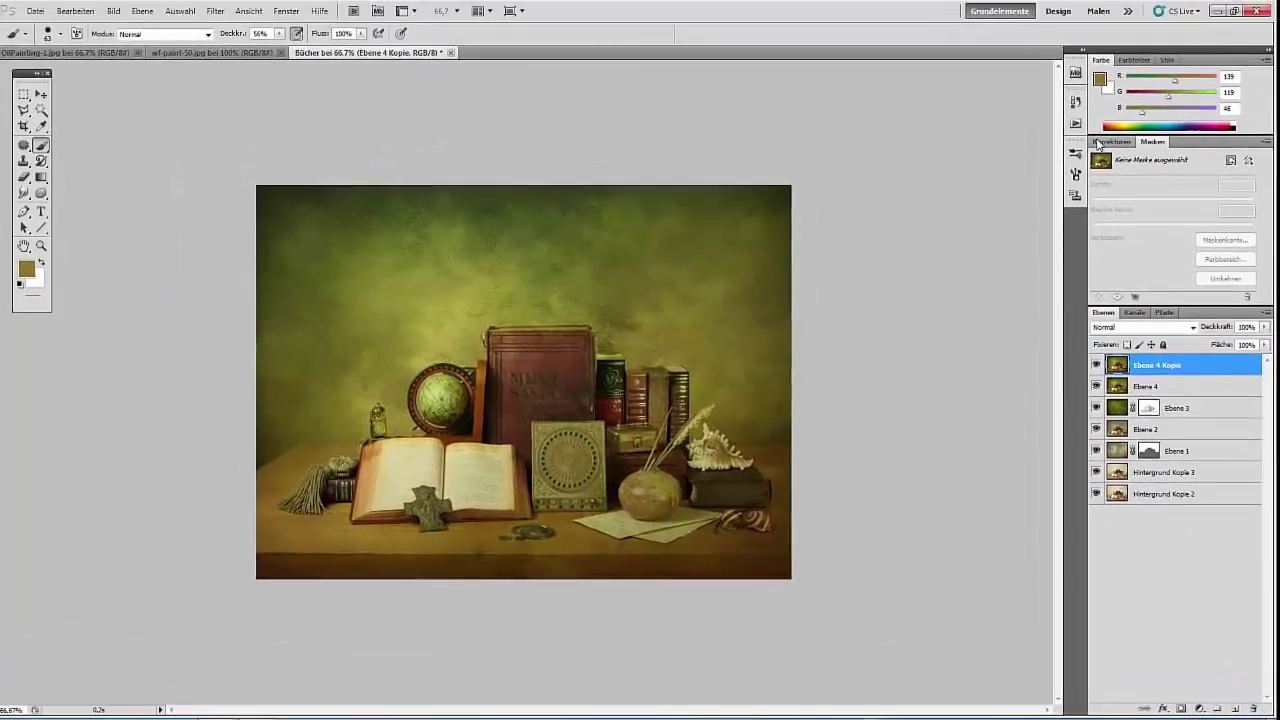
Add a Farbbalance adjustment above Ebene 4 Kopie with midtones at red +23 and yellow -15, shifted slightly toward magenta.
{"action": "left_click", "coordinate": [1102, 57]}
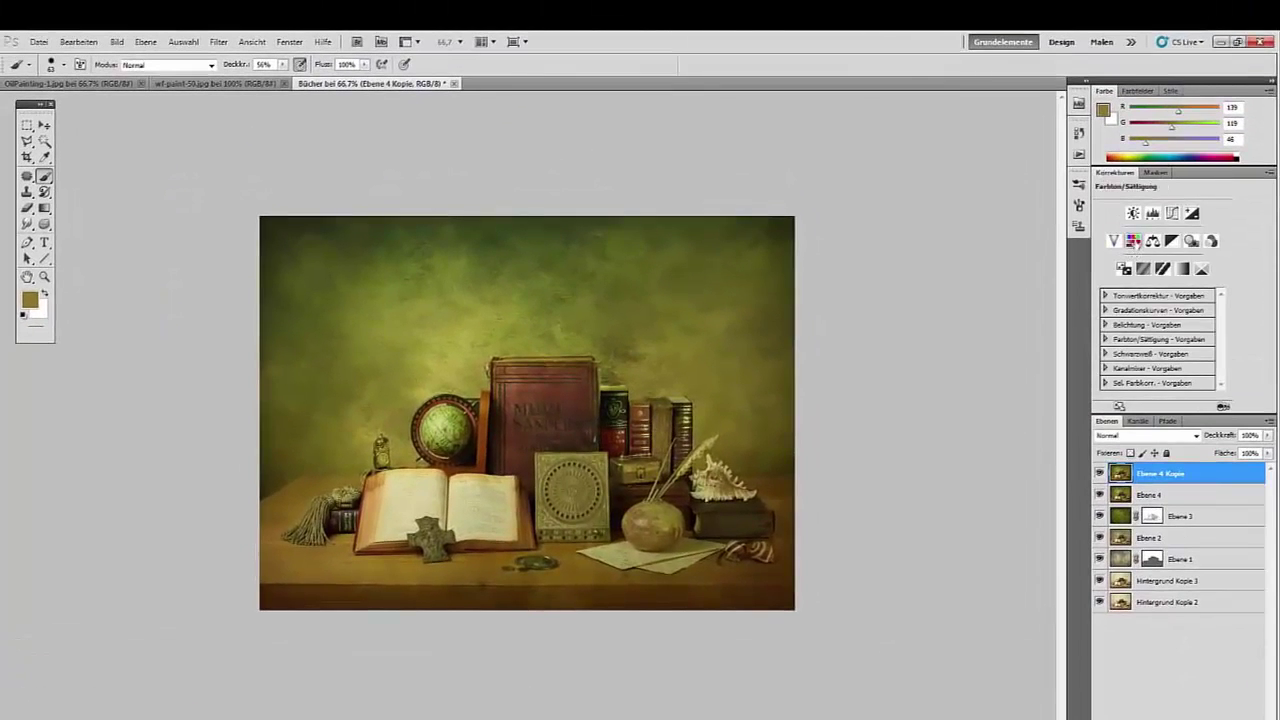
{"action": "left_click", "coordinate": [1153, 243]}
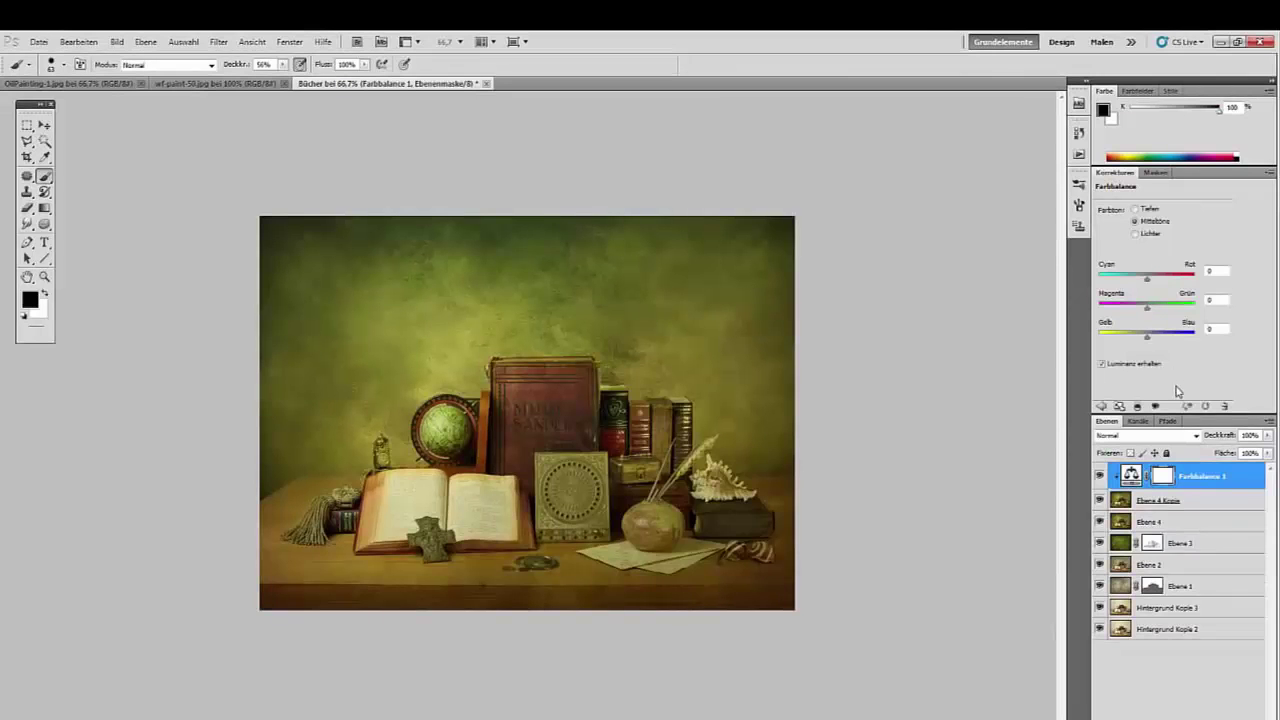
{"action": "left_click_drag", "start_coordinate": [1147, 336], "coordinate": [1076, 328]}
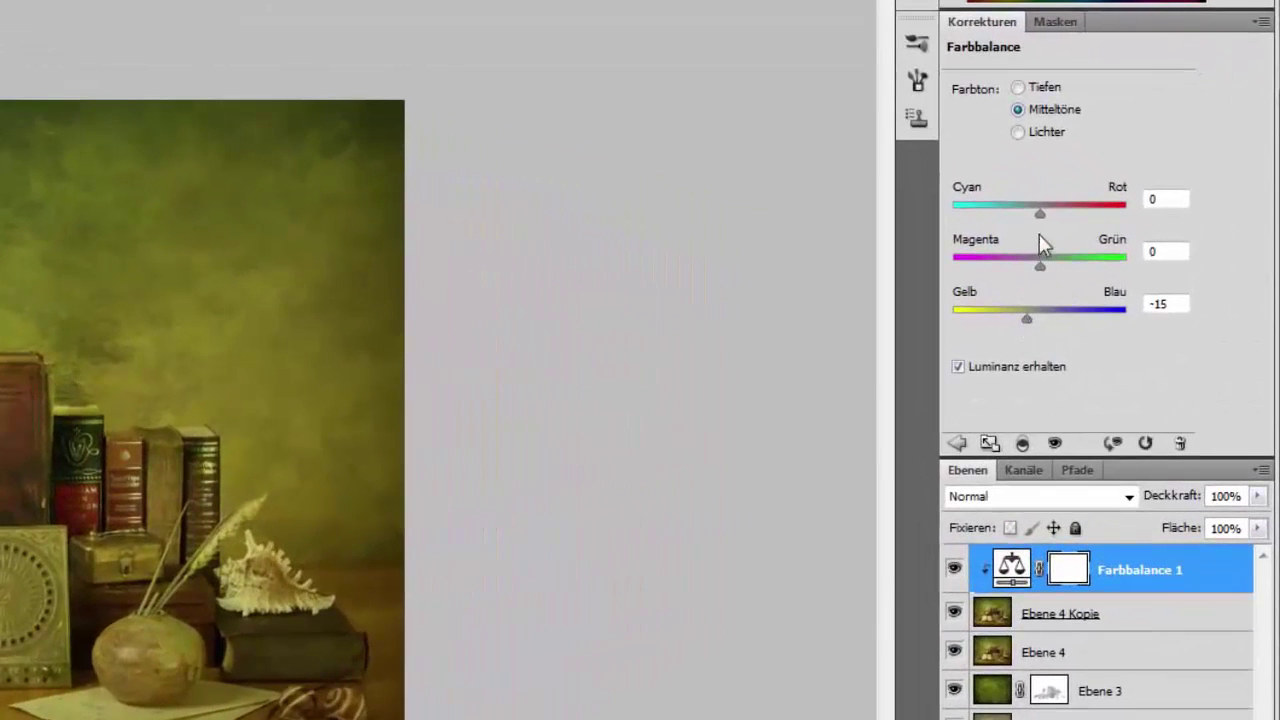
{"action": "left_click_drag", "start_coordinate": [1088, 242], "coordinate": [1060, 212]}
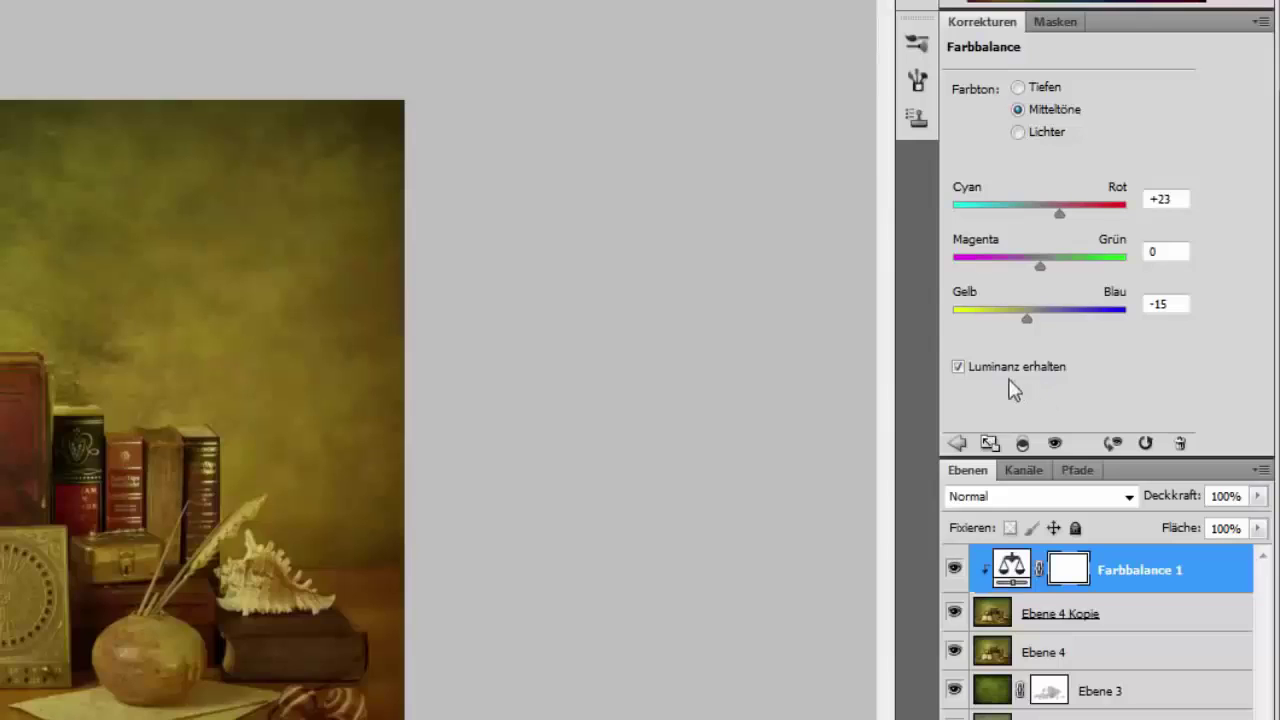
{"action": "left_click_drag", "start_coordinate": [1041, 277], "coordinate": [1034, 277]}
Set the Farbbalance highlights to red +6 and yellow -10, and the shadows to blue +2.
{"action": "left_click", "coordinate": [1020, 134]}
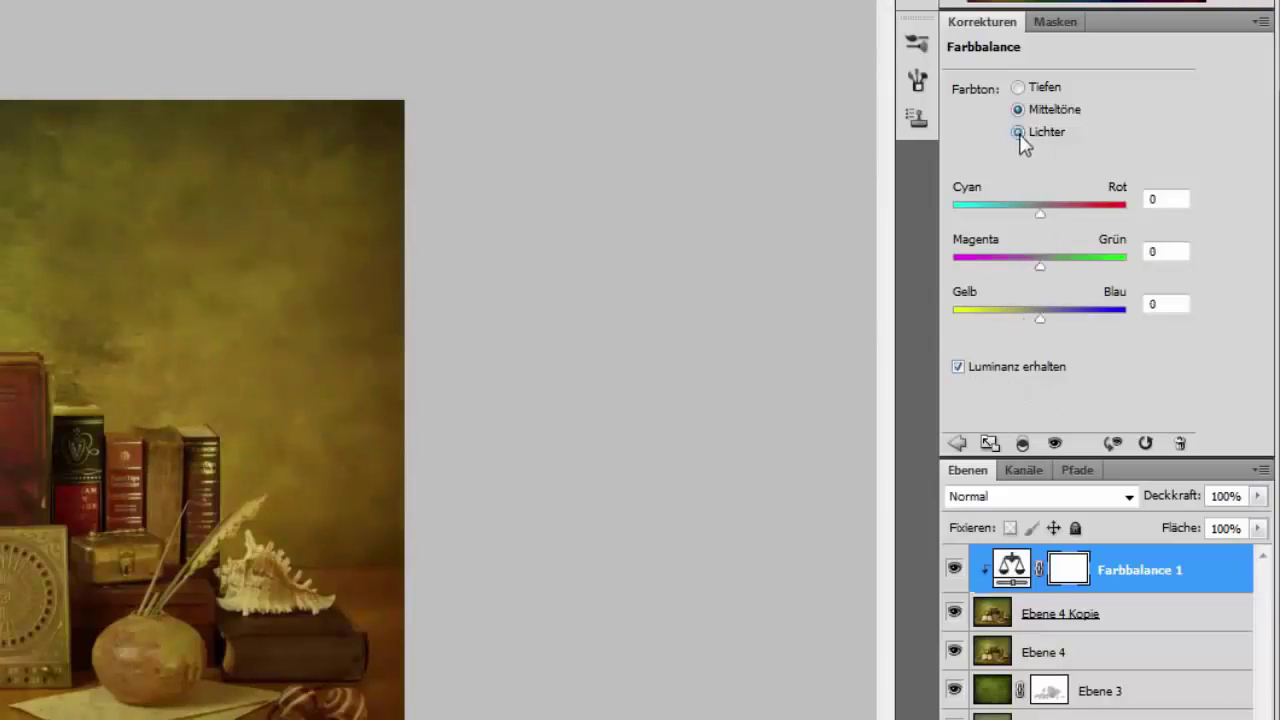
{"action": "left_click_drag", "start_coordinate": [1040, 318], "coordinate": [1031, 318]}
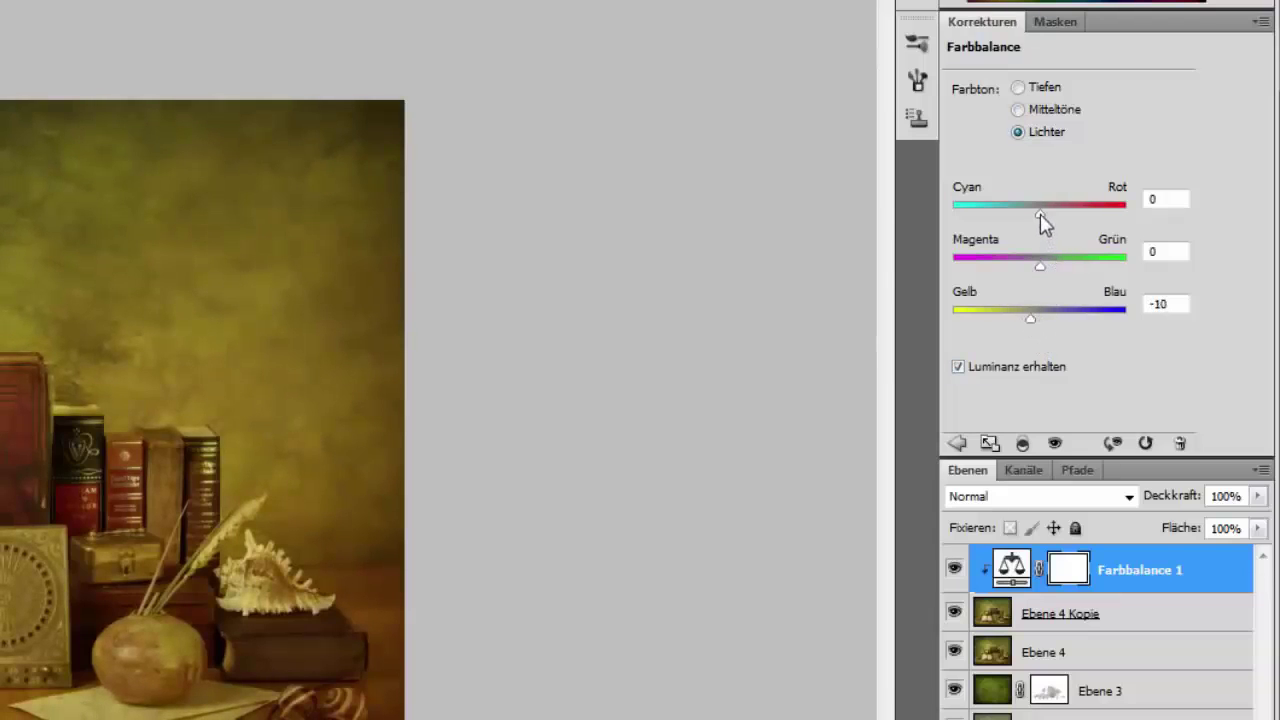
{"action": "left_click_drag", "start_coordinate": [1041, 215], "coordinate": [1045, 214]}
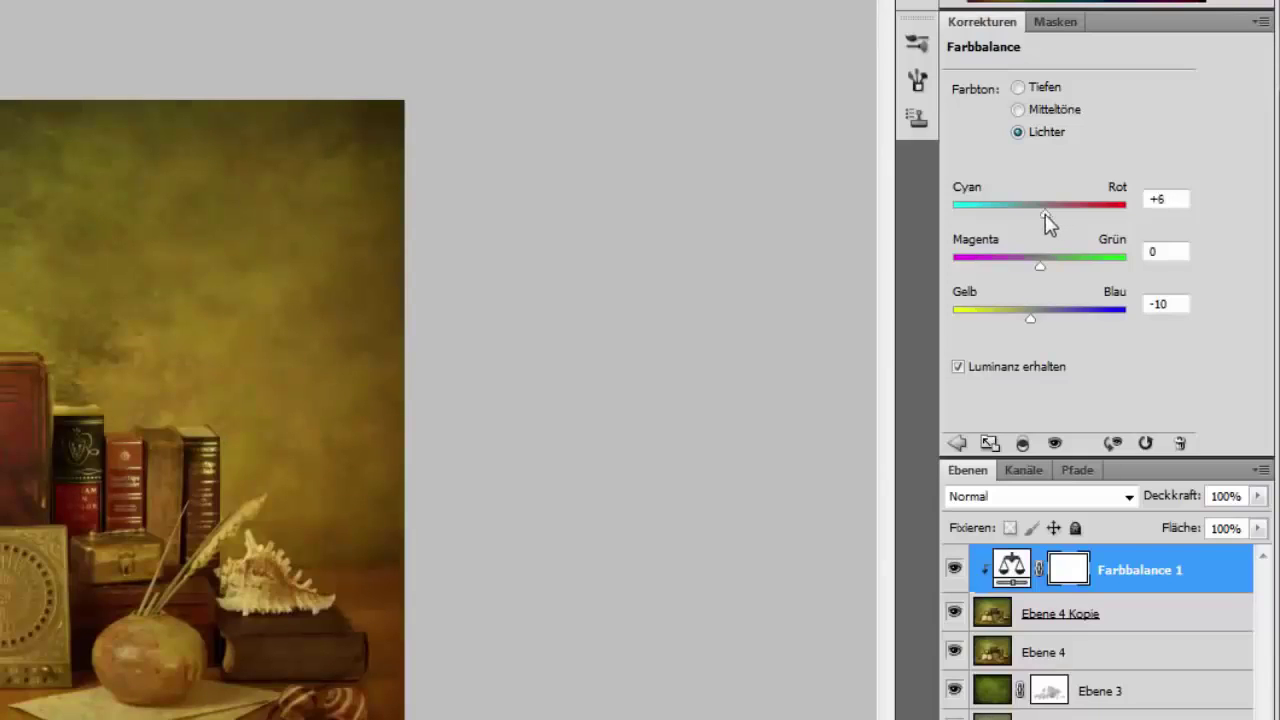
{"action": "left_click", "coordinate": [1018, 88]}
{"action": "mouse_move", "coordinate": [1040, 322]}
{"action": "left_mouse_down"}
{"action": "mouse_move", "coordinate": [1057, 322]}
{"action": "mouse_move", "coordinate": [1042, 322]}
{"action": "left_mouse_up"}
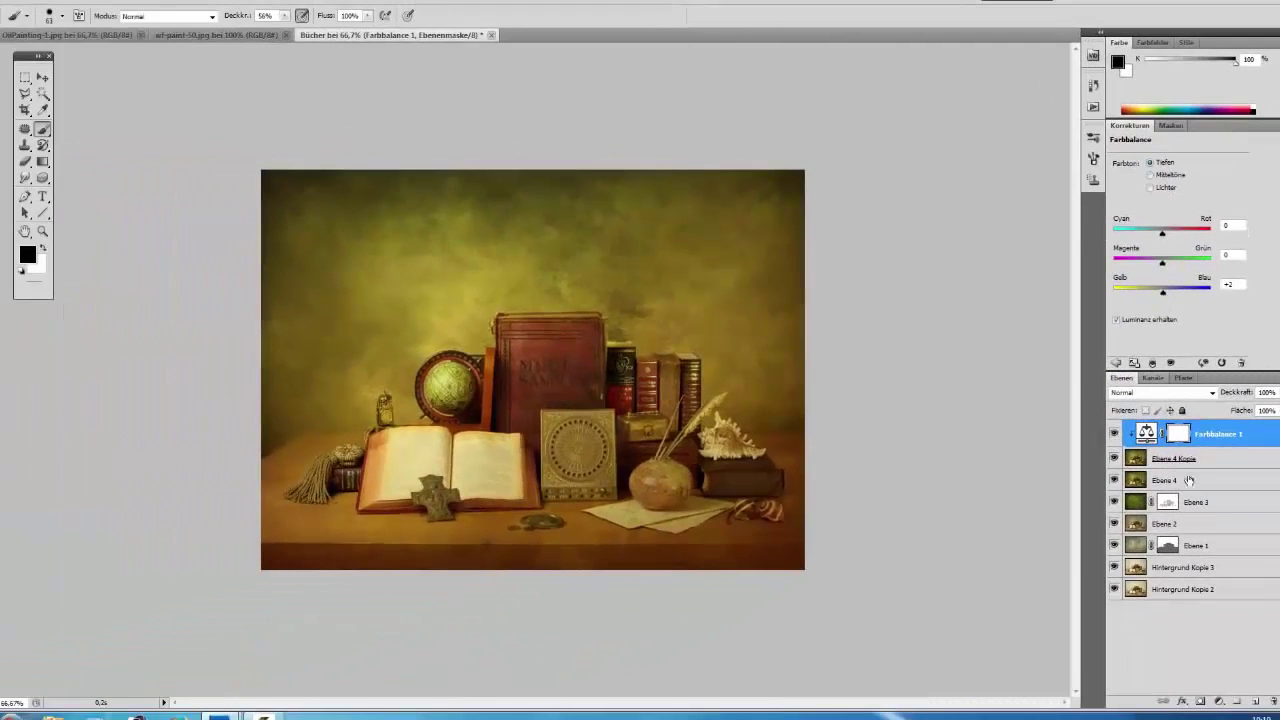
{"action": "left_click", "coordinate": [1226, 442]}
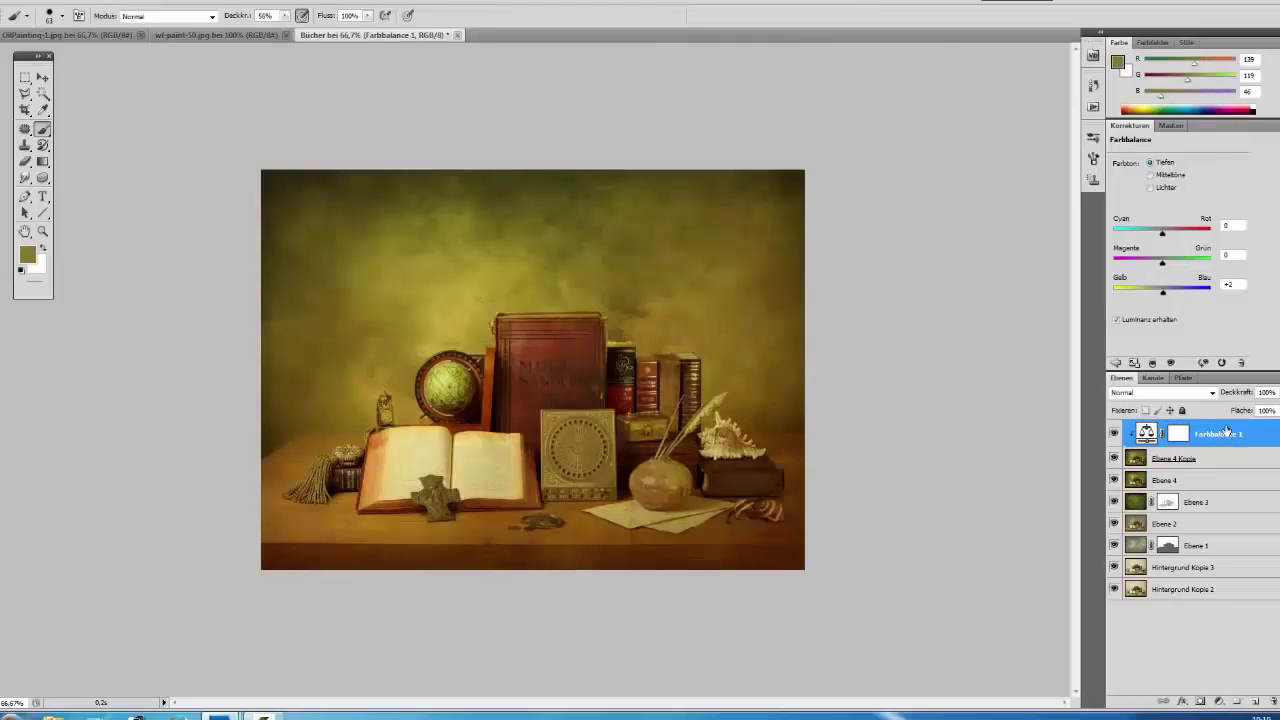
{"action": "key", "text": "ctrl+shift+alt+e"}
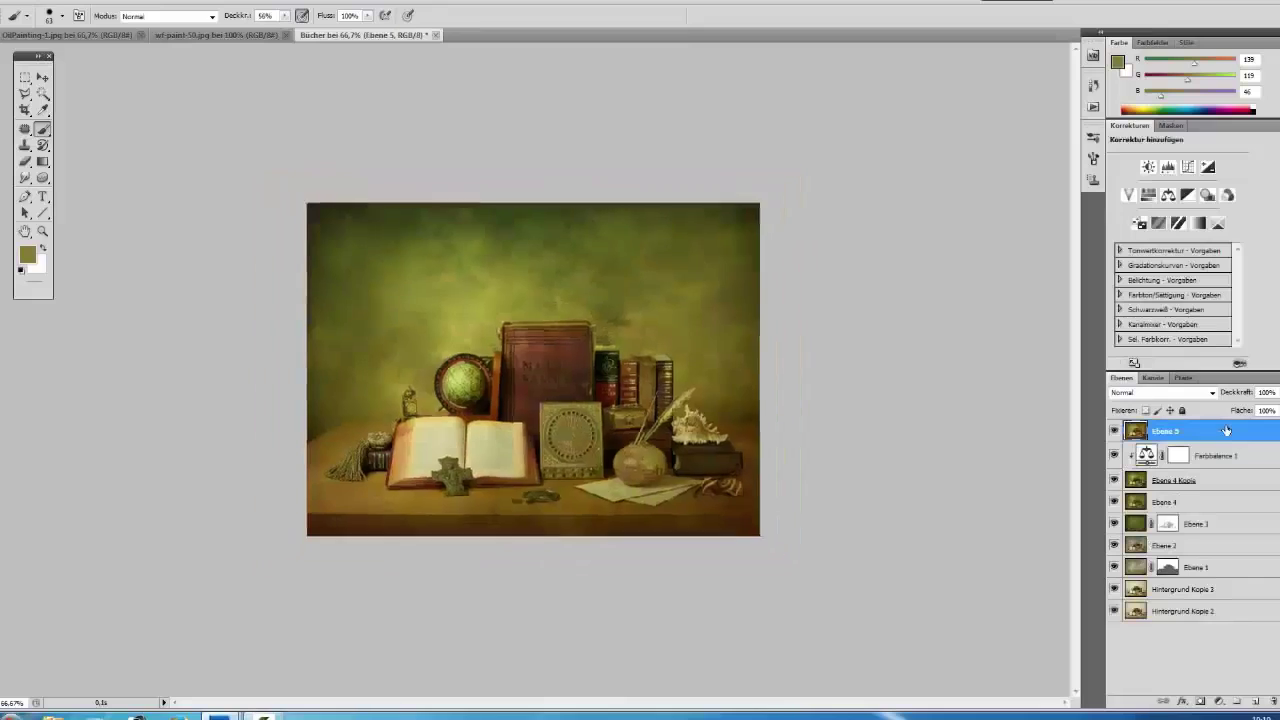
{"action": "key", "text": "ctrl+z"}
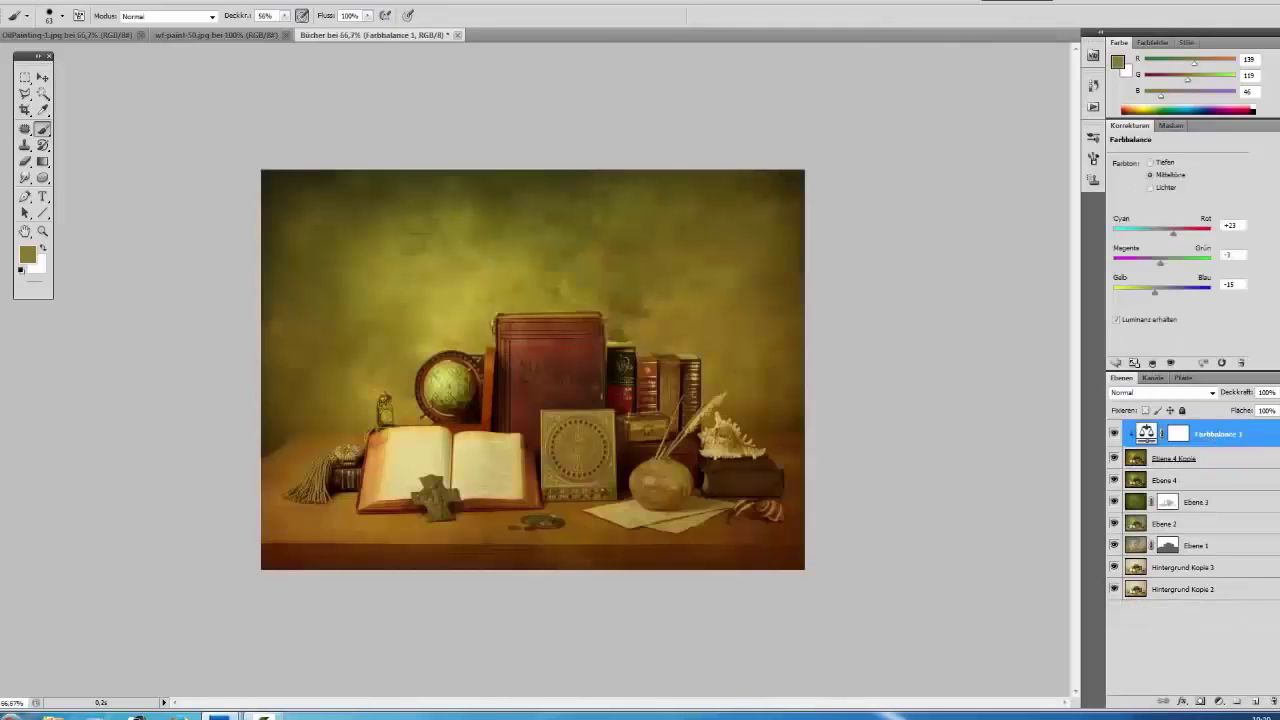
Set the opacity of Farbbalance 1 to 61% and stamp all visible layers into a new merged layer above it.
{"action": "left_click_drag", "start_coordinate": [1248, 395], "coordinate": [1215, 393]}
{"action": "key", "text": "ctrl+minus"}
{"action": "key", "text": "ctrl+minus"}
{"action": "key", "text": "ctrl+minus"}
{"action": "key", "text": "ctrl+plus"}
{"action": "key", "text": "ctrl+plus"}
{"action": "key", "text": "ctrl+plus"}
{"action": "key", "text": "ctrl+plus"}
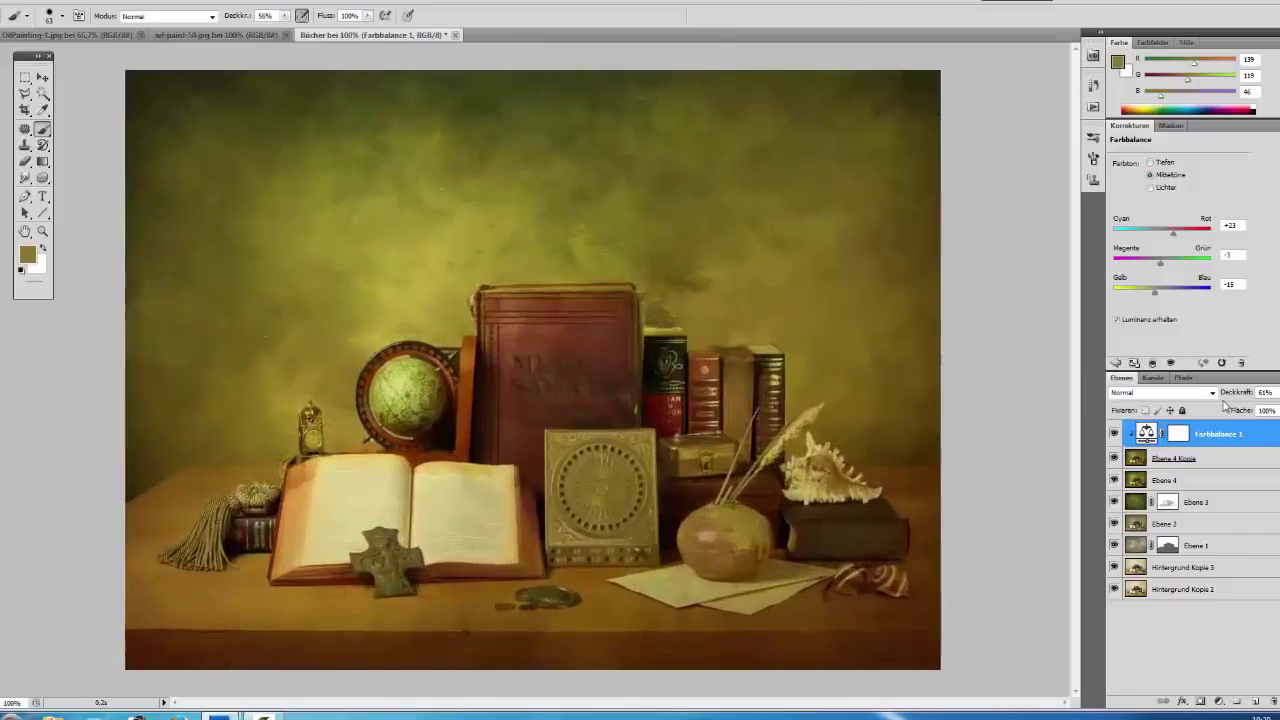
{"action": "key", "text": "ctrl+minus"}
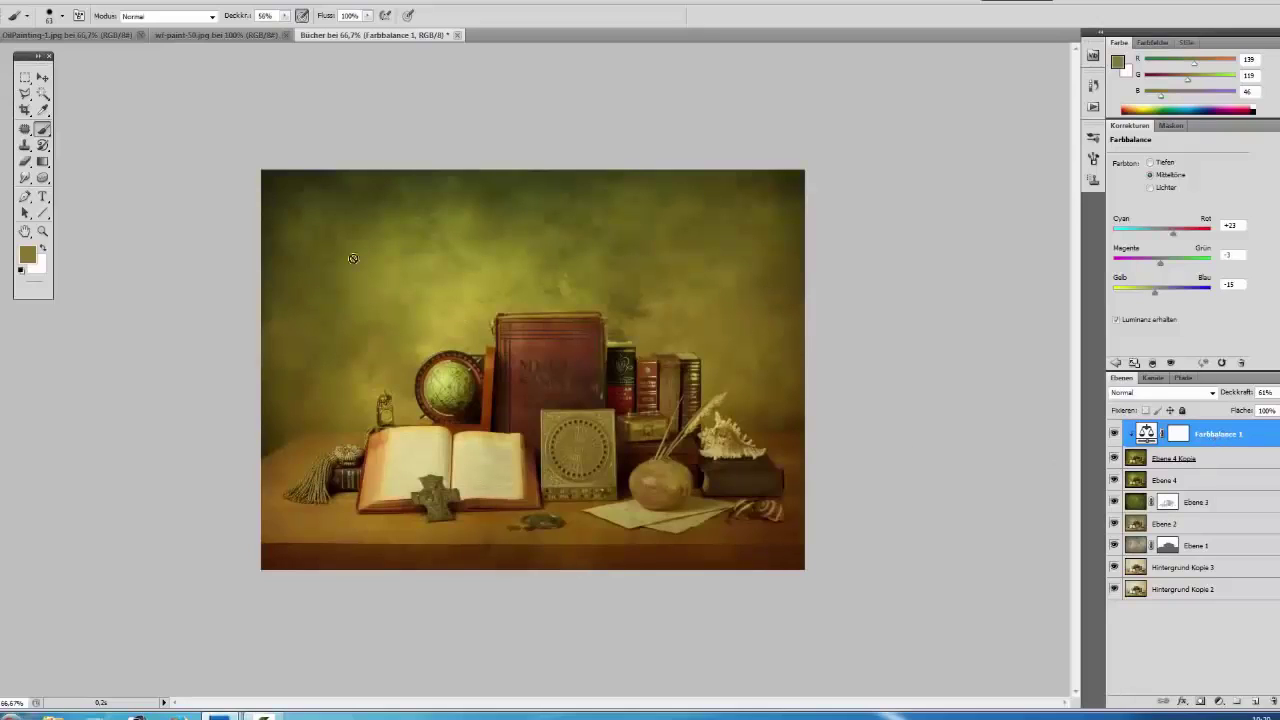
{"action": "key", "text": "ctrl+shift+alt+e"}
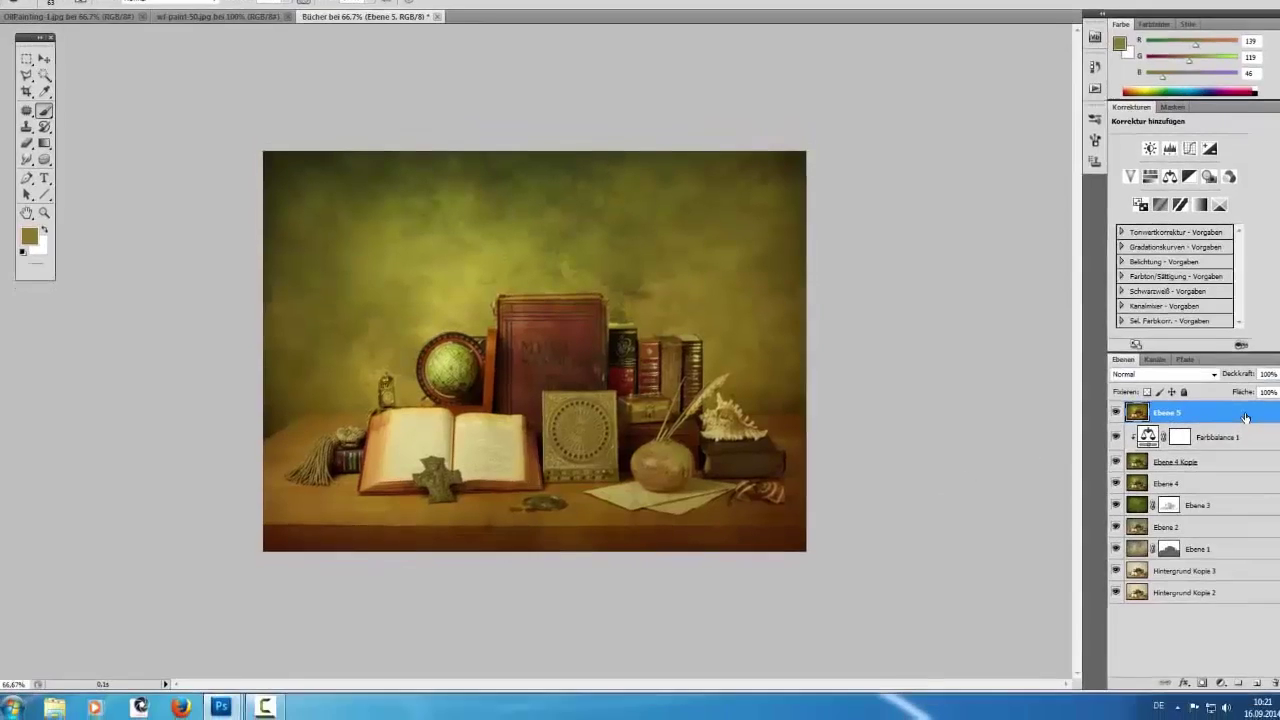
Duplicate Ebene 5 and darken the copy with a clipped Tonwertkorrektur adjustment at midtones 0.69 and white output level 138.
{"action": "left_click_drag", "start_coordinate": [1244, 441], "coordinate": [1251, 571]}
{"action": "left_click_drag", "start_coordinate": [1256, 512], "coordinate": [1242, 643]}
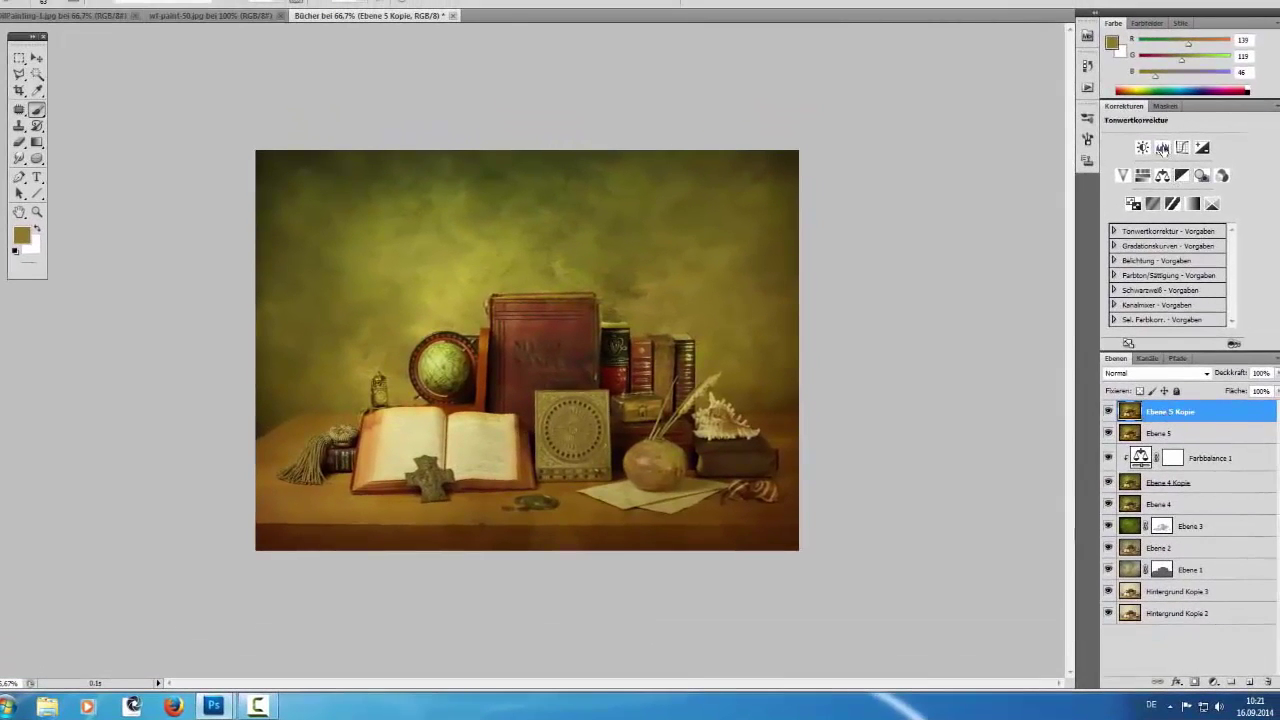
{"action": "left_click", "coordinate": [1163, 150]}
{"action": "mouse_move", "coordinate": [1182, 225]}
{"action": "left_mouse_down"}
{"action": "mouse_move", "coordinate": [1210, 224]}
{"action": "mouse_move", "coordinate": [1195, 224]}
{"action": "left_mouse_up"}
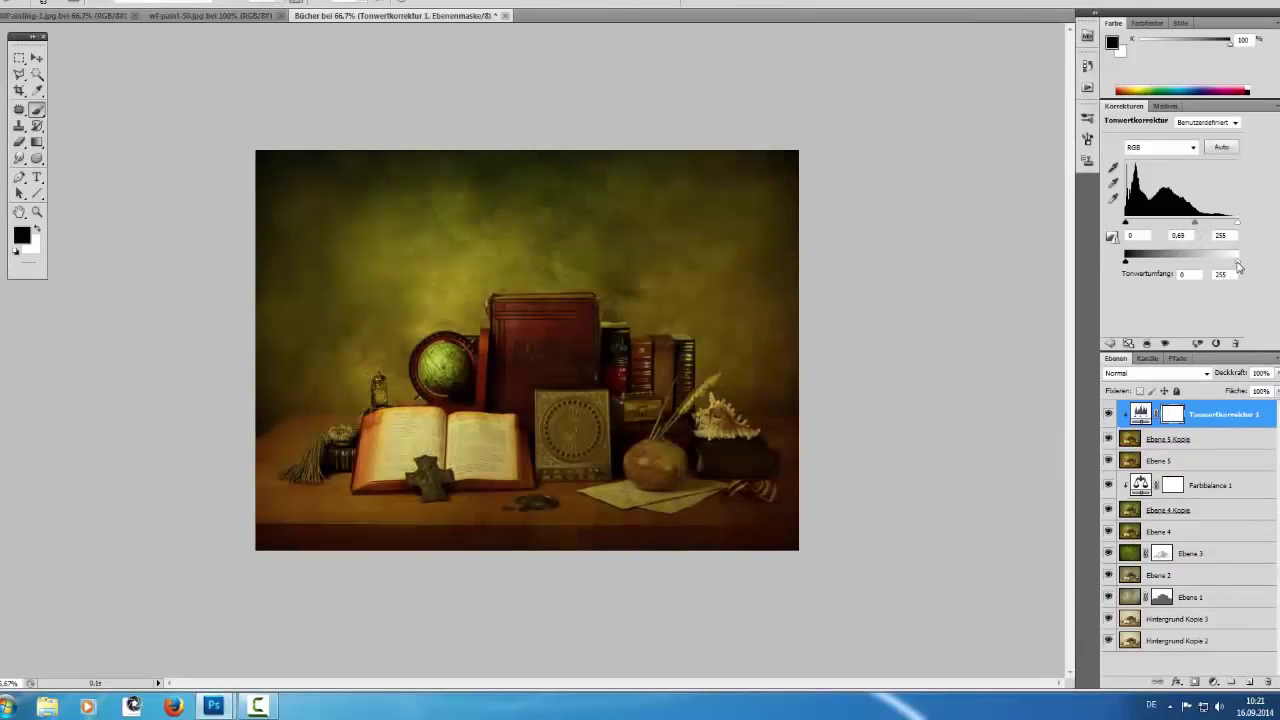
{"action": "left_click_drag", "start_coordinate": [1238, 264], "coordinate": [1187, 273]}
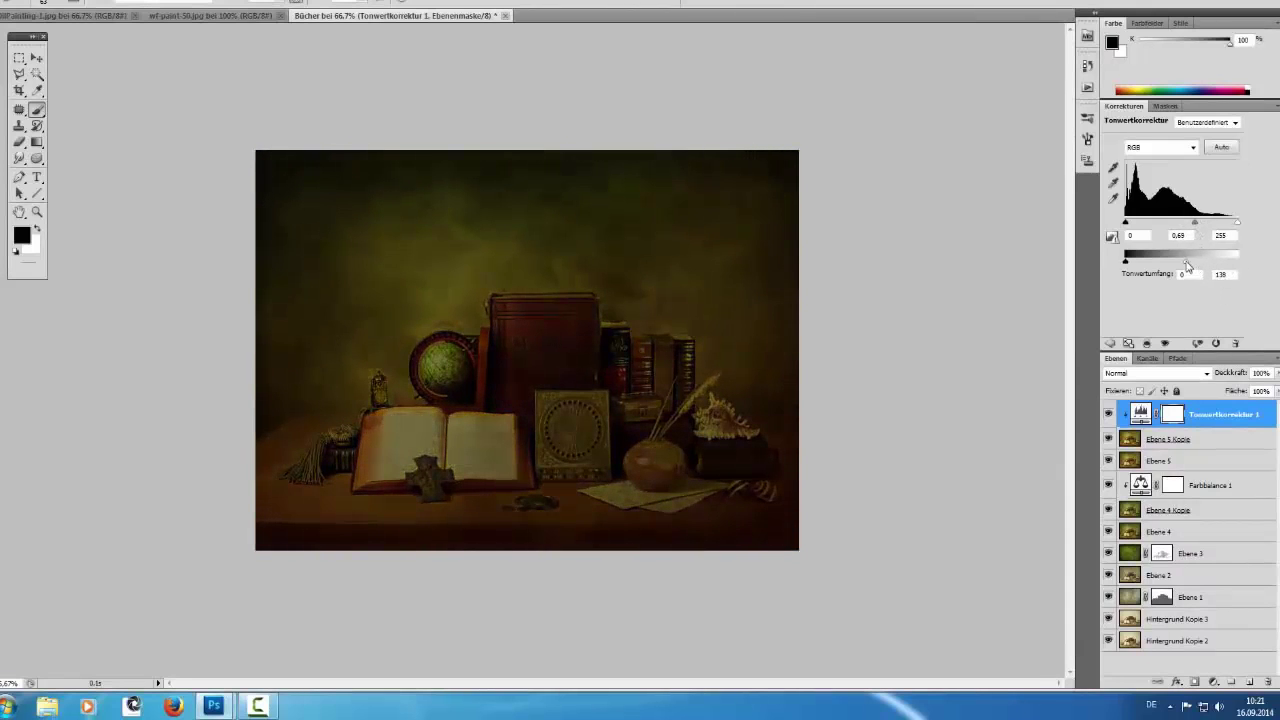
{"action": "left_click_drag", "start_coordinate": [1198, 229], "coordinate": [1196, 230]}
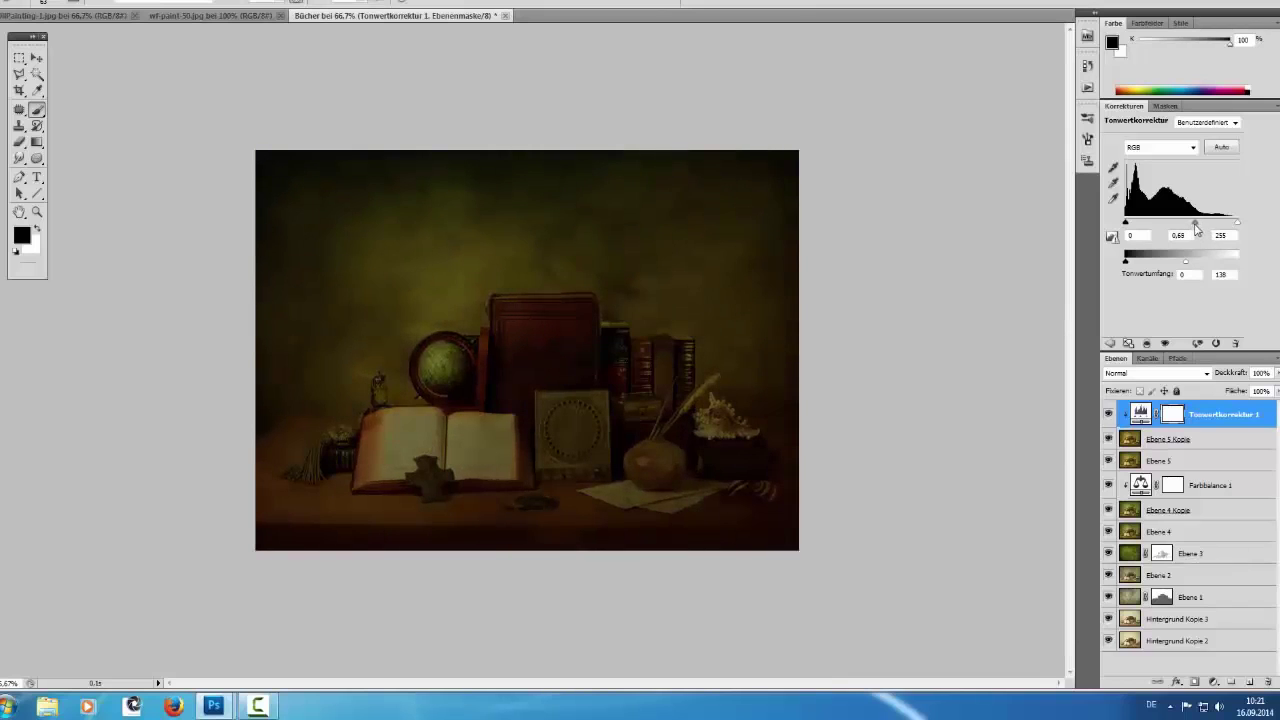
Set up the Brush tool with black as the foreground colour and 26% opacity.
{"action": "left_click", "coordinate": [1204, 418]}
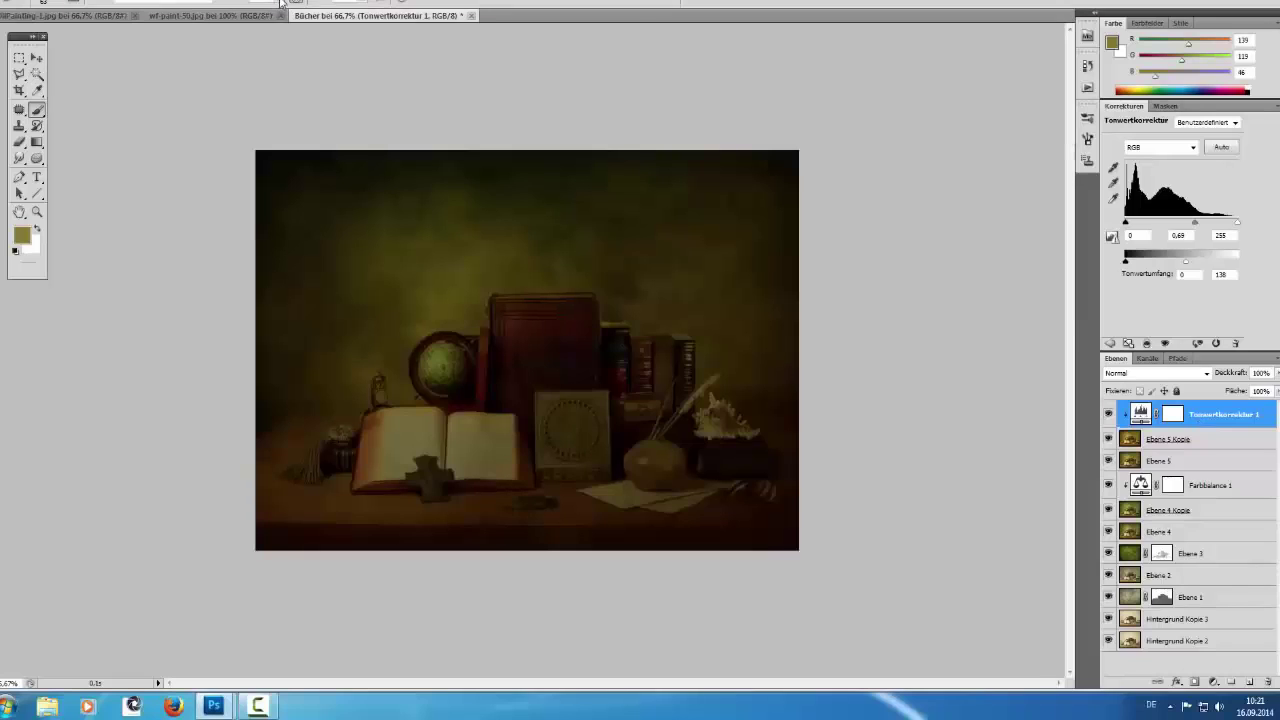
{"action": "left_click", "coordinate": [42, 117]}
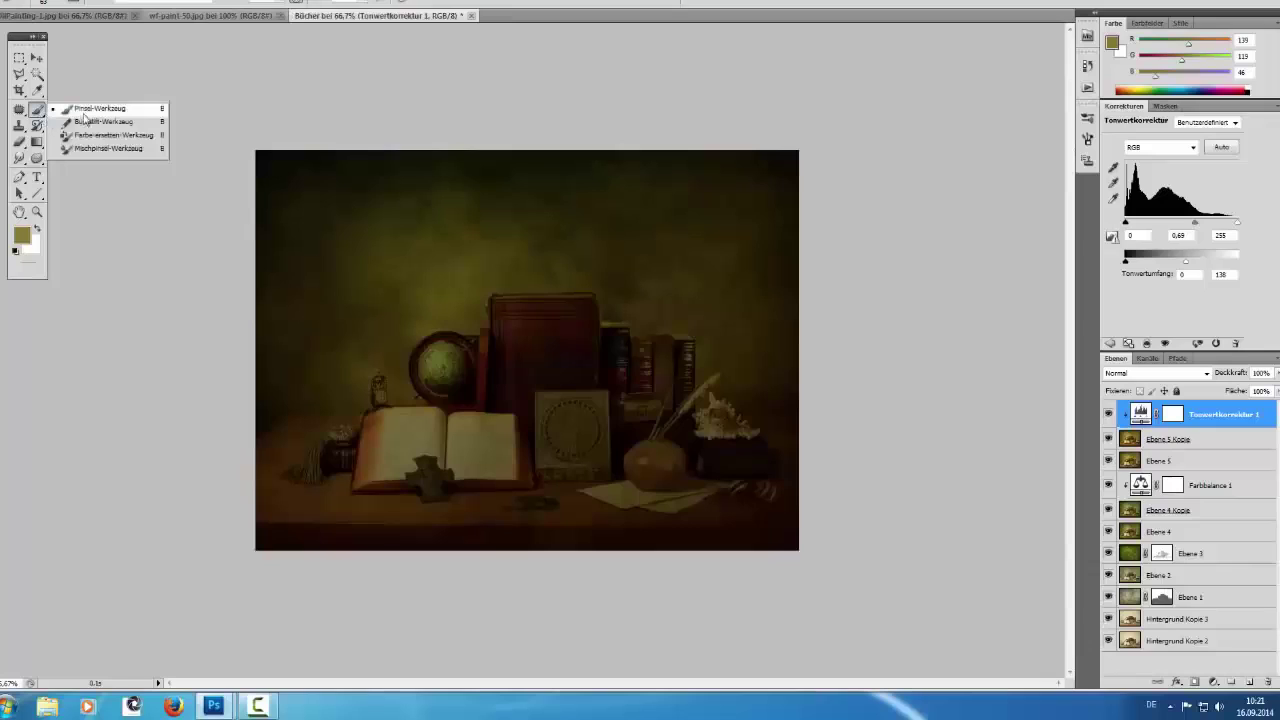
{"action": "left_click", "coordinate": [82, 111]}
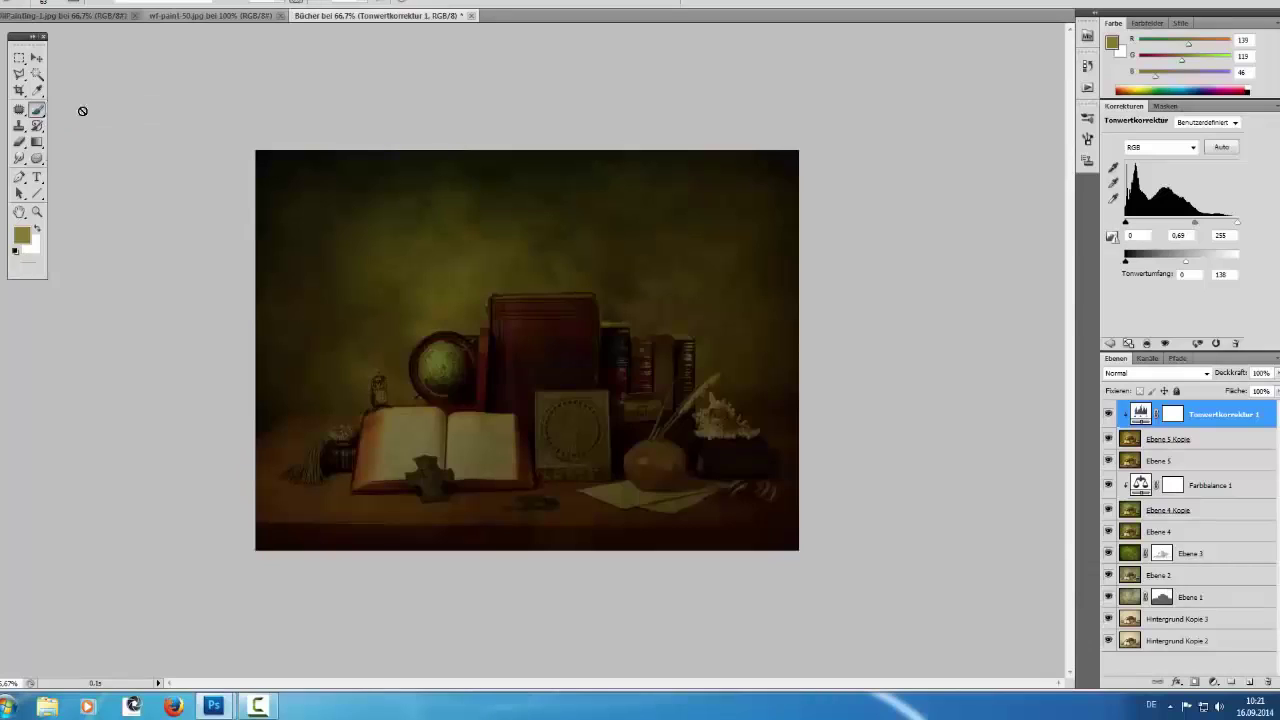
{"action": "left_click", "coordinate": [16, 250]}
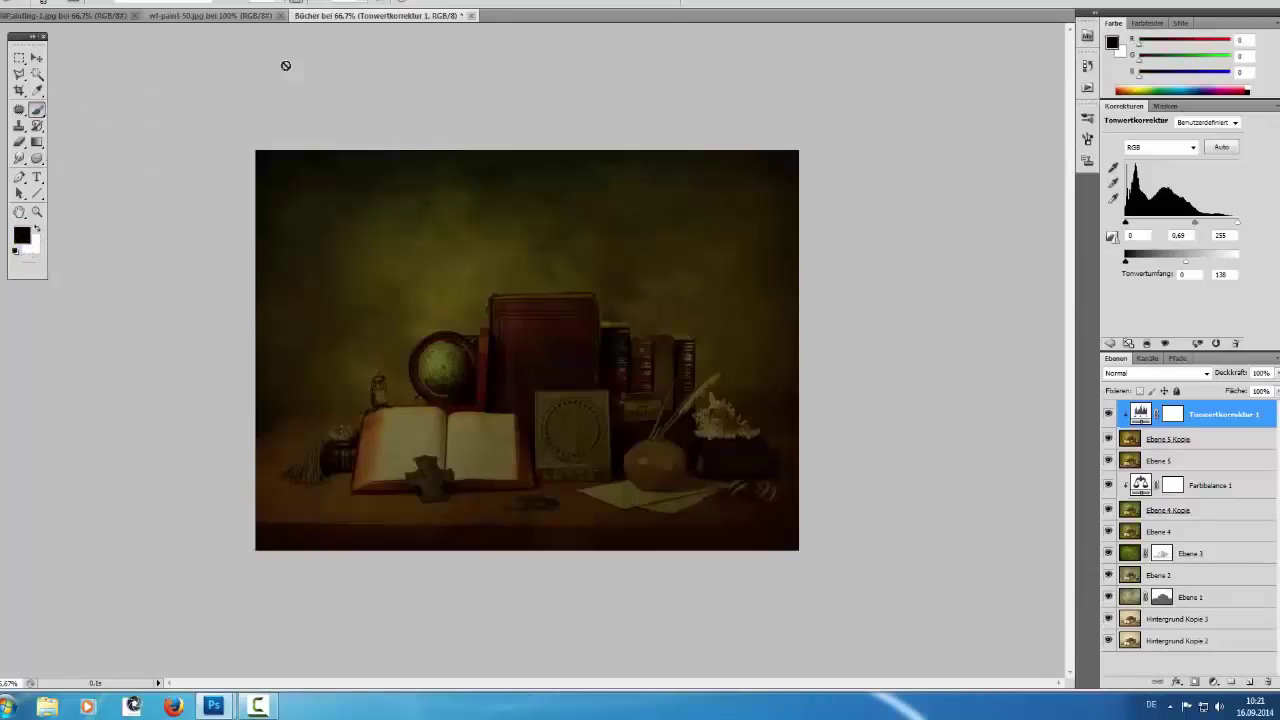
{"action": "left_click", "coordinate": [280, 3]}
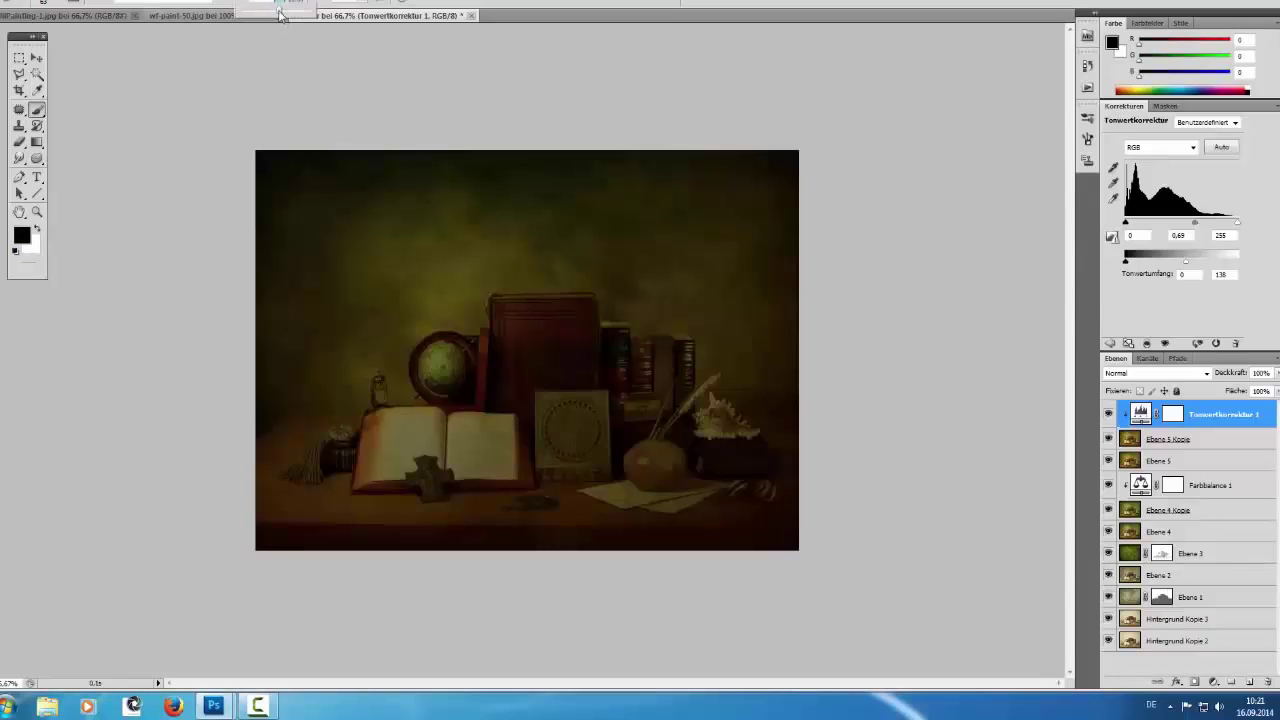
{"action": "left_click_drag", "start_coordinate": [279, 12], "coordinate": [262, 12]}
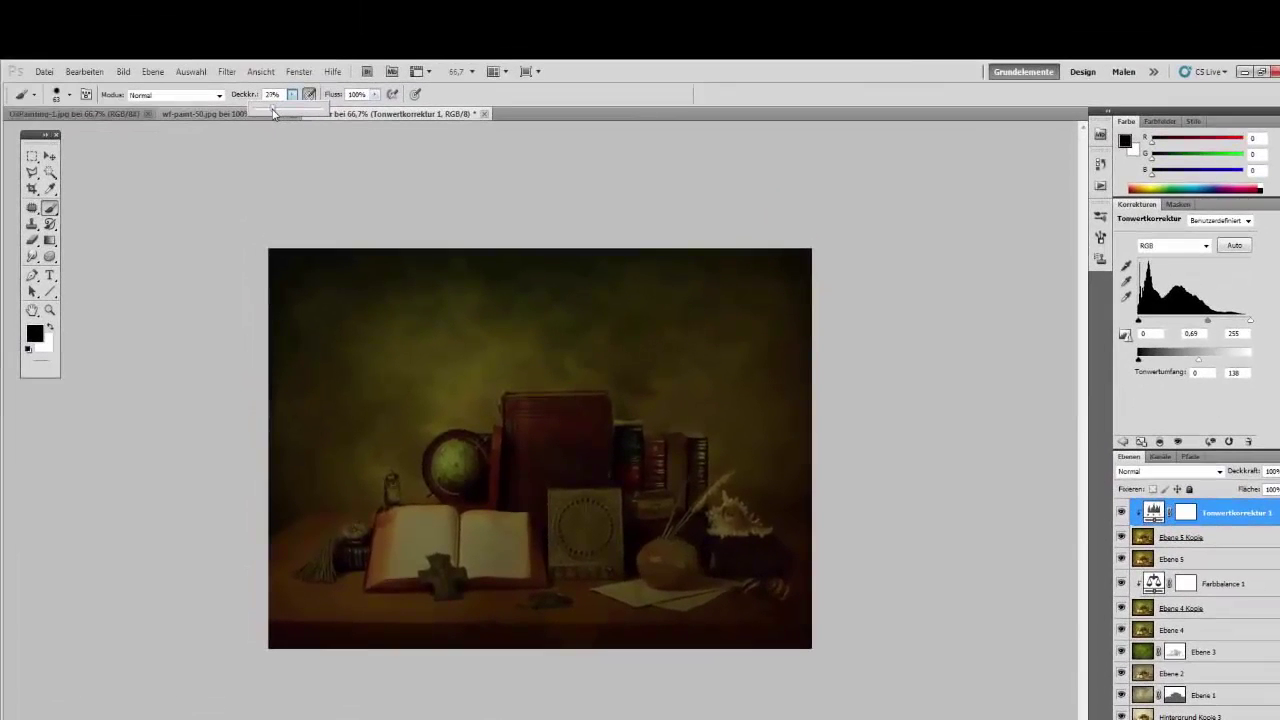
{"action": "left_click_drag", "start_coordinate": [270, 110], "coordinate": [271, 110]}
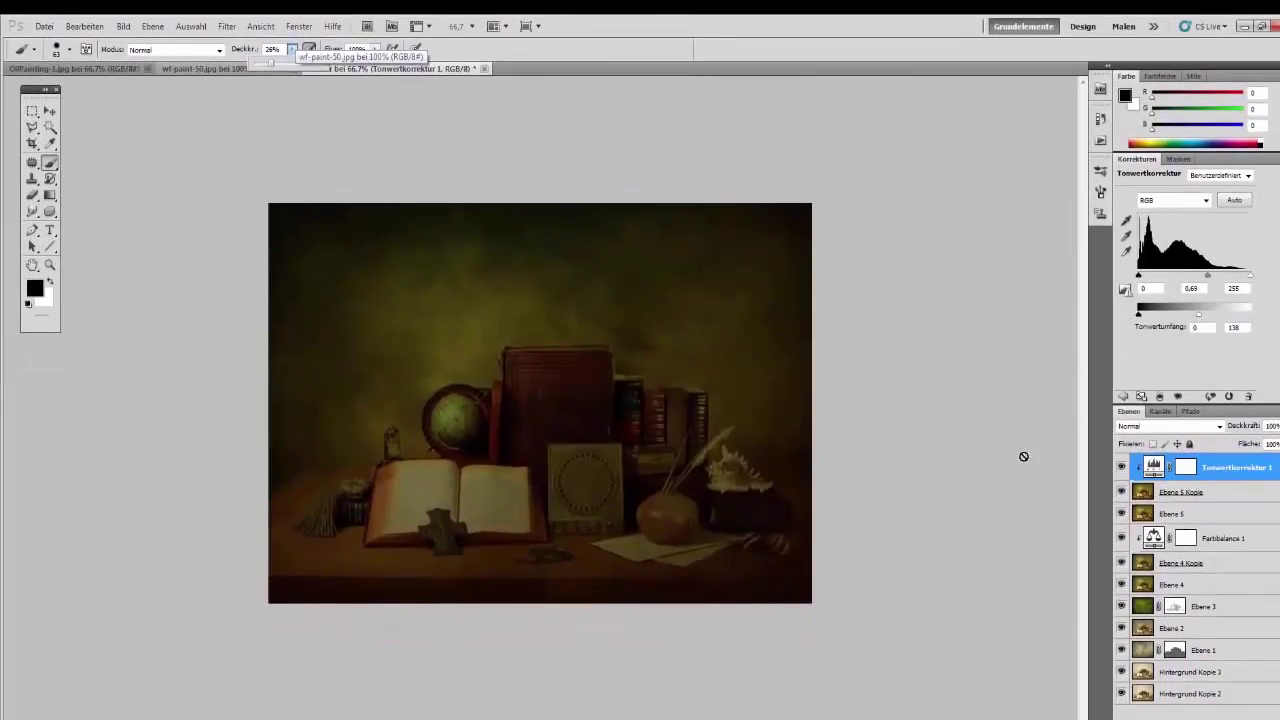
Target the layer mask of Tonwertkorrektur 1 and set the brush to 189 px with 0% hardness.
{"action": "left_click_drag", "start_coordinate": [1023, 456], "coordinate": [1146, 488]}
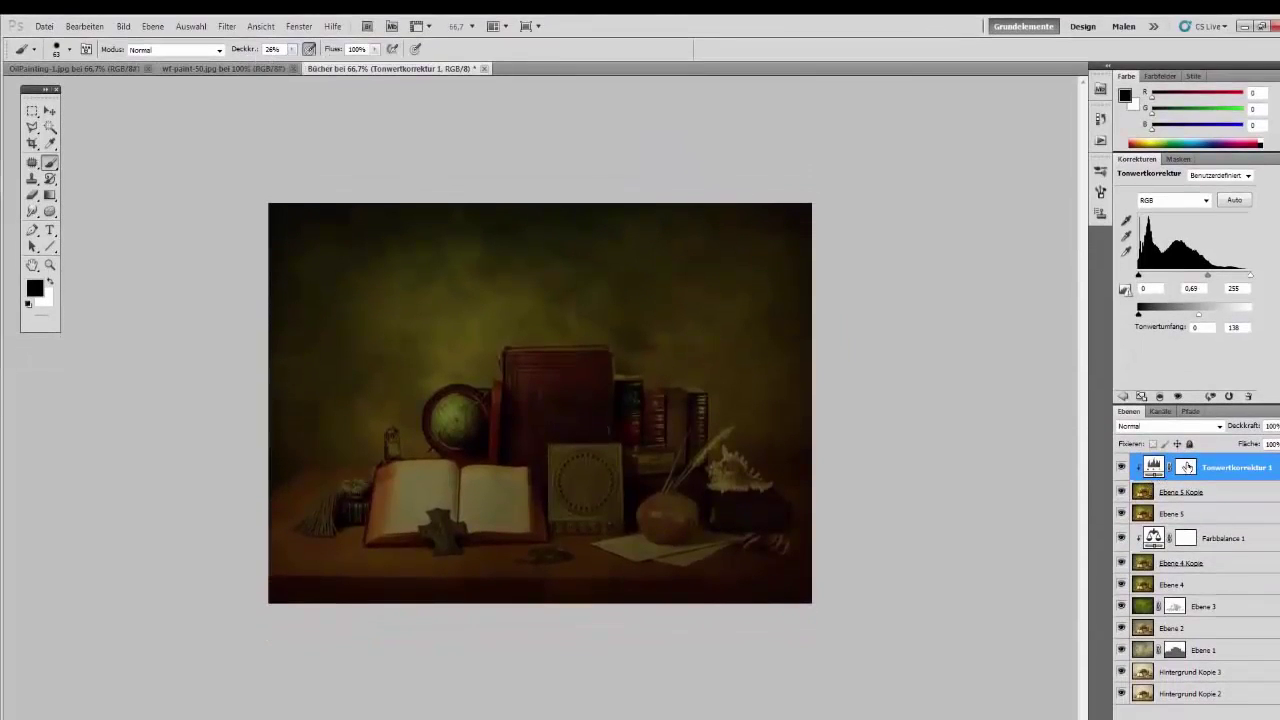
{"action": "left_click", "coordinate": [1186, 472]}
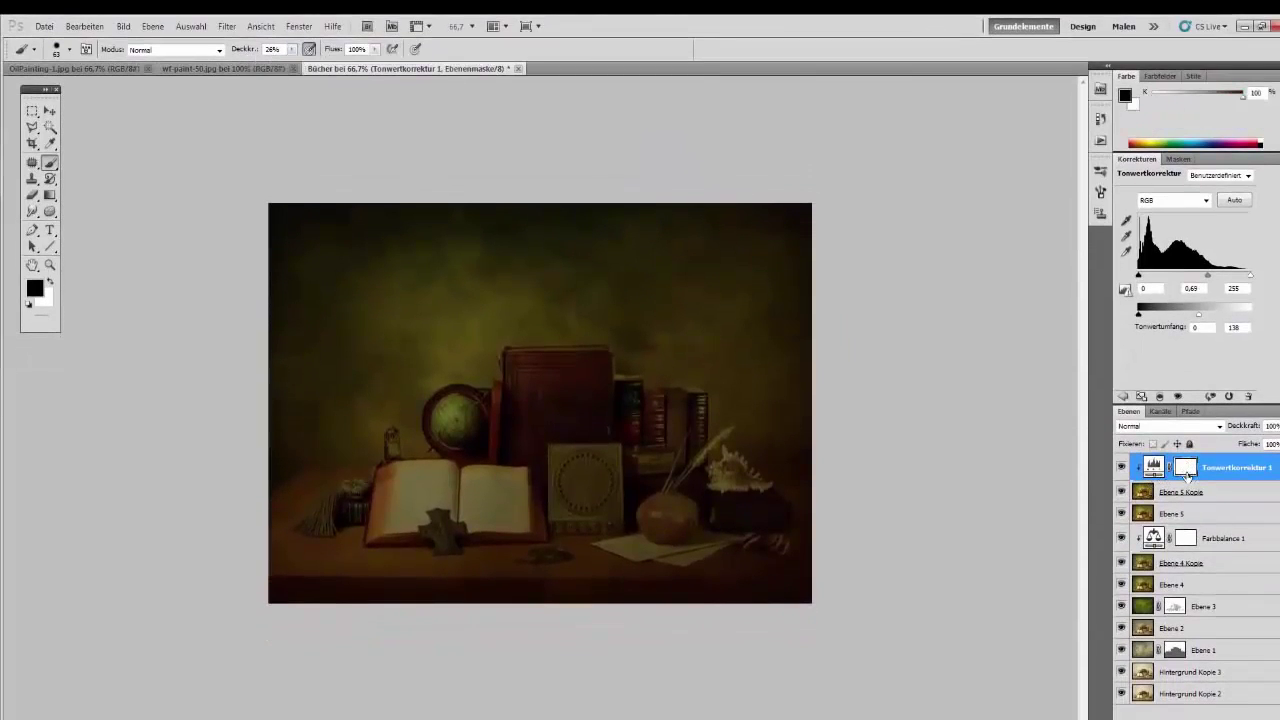
{"action": "right_click", "coordinate": [585, 373]}
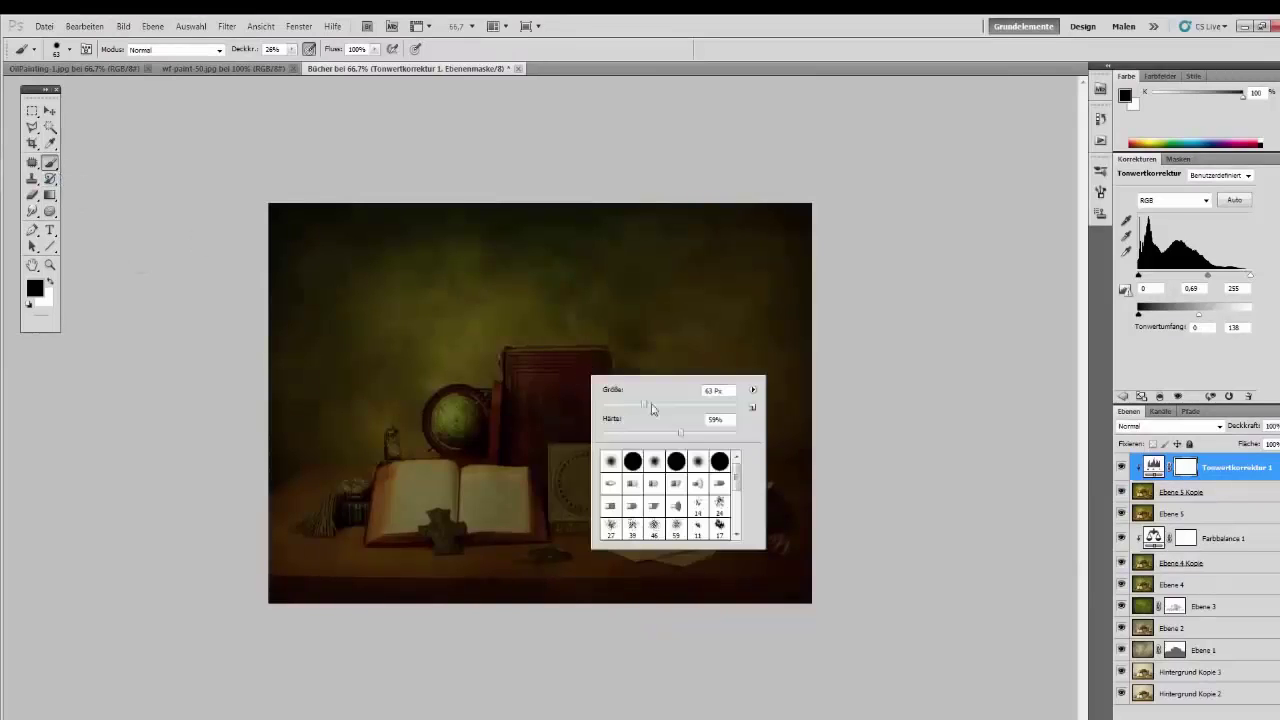
{"action": "mouse_move", "coordinate": [646, 406]}
{"action": "left_mouse_down"}
{"action": "mouse_move", "coordinate": [700, 412]}
{"action": "mouse_move", "coordinate": [575, 437]}
{"action": "left_mouse_up"}
{"action": "left_click", "coordinate": [712, 391]}
Paint black on the Tonwertkorrektur 1 mask over the open book, tassel, globe and the table area beside them to brighten them.
{"action": "mouse_move", "coordinate": [397, 464]}
{"action": "left_mouse_down"}
{"action": "mouse_move", "coordinate": [380, 468]}
{"action": "mouse_move", "coordinate": [388, 510]}
{"action": "mouse_move", "coordinate": [415, 488]}
{"action": "mouse_move", "coordinate": [382, 508]}
{"action": "mouse_move", "coordinate": [316, 515]}
{"action": "mouse_move", "coordinate": [286, 545]}
{"action": "left_mouse_up"}
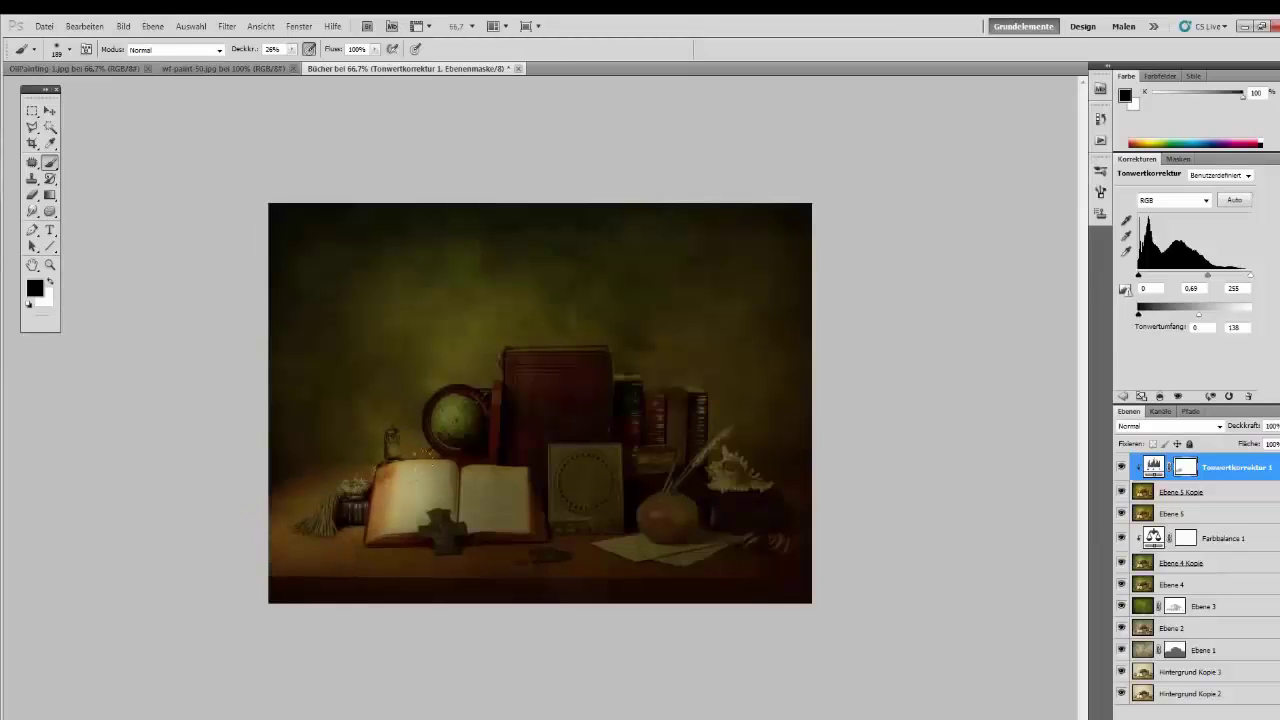
{"action": "left_click_drag", "start_coordinate": [421, 512], "coordinate": [382, 484]}
{"action": "mouse_move", "coordinate": [376, 423]}
{"action": "left_mouse_down"}
{"action": "mouse_move", "coordinate": [396, 440]}
{"action": "mouse_move", "coordinate": [318, 488]}
{"action": "left_mouse_up"}
{"action": "mouse_move", "coordinate": [436, 472]}
{"action": "left_mouse_down"}
{"action": "mouse_move", "coordinate": [458, 488]}
{"action": "mouse_move", "coordinate": [430, 508]}
{"action": "mouse_move", "coordinate": [480, 490]}
{"action": "left_mouse_up"}
{"action": "mouse_move", "coordinate": [521, 350]}
{"action": "left_mouse_down"}
{"action": "mouse_move", "coordinate": [505, 382]}
{"action": "mouse_move", "coordinate": [431, 402]}
{"action": "mouse_move", "coordinate": [456, 420]}
{"action": "left_mouse_up"}
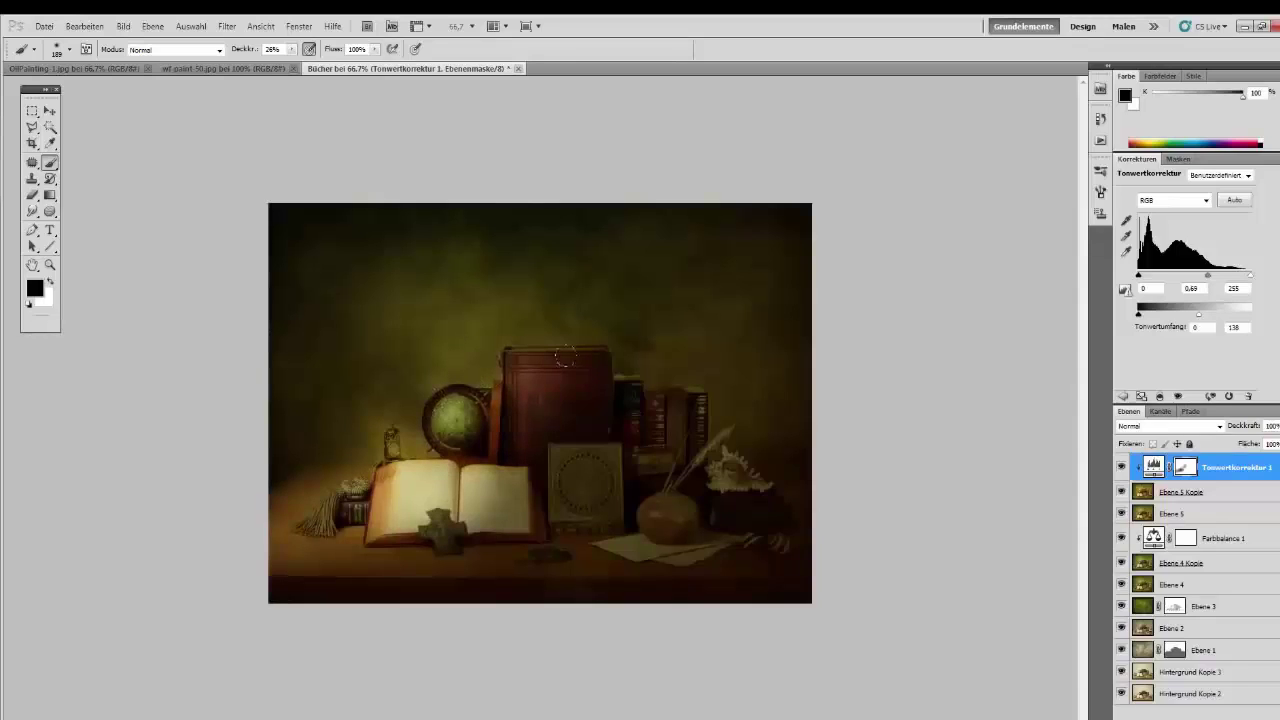
Paint the mask over the large red book, the ornamented plate, the ink pot, the shell and the standing books to brighten them.
{"action": "mouse_move", "coordinate": [586, 383]}
{"action": "left_mouse_down"}
{"action": "mouse_move", "coordinate": [560, 432]}
{"action": "mouse_move", "coordinate": [580, 466]}
{"action": "mouse_move", "coordinate": [550, 438]}
{"action": "mouse_move", "coordinate": [523, 448]}
{"action": "mouse_move", "coordinate": [610, 408]}
{"action": "mouse_move", "coordinate": [605, 470]}
{"action": "mouse_move", "coordinate": [655, 505]}
{"action": "mouse_move", "coordinate": [660, 520]}
{"action": "mouse_move", "coordinate": [626, 492]}
{"action": "mouse_move", "coordinate": [648, 538]}
{"action": "mouse_move", "coordinate": [724, 478]}
{"action": "mouse_move", "coordinate": [698, 473]}
{"action": "mouse_move", "coordinate": [748, 507]}
{"action": "mouse_move", "coordinate": [690, 552]}
{"action": "left_mouse_up"}
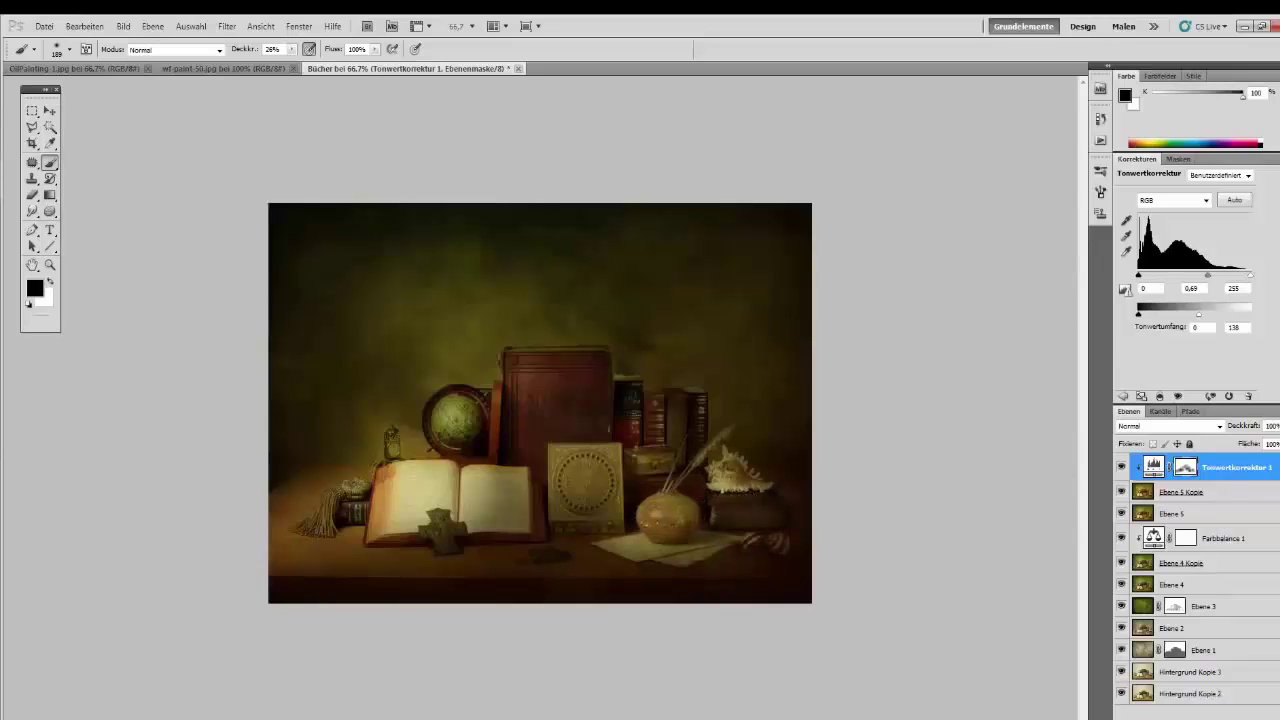
{"action": "left_click_drag", "start_coordinate": [600, 540], "coordinate": [416, 470]}
{"action": "left_click_drag", "start_coordinate": [452, 402], "coordinate": [461, 414]}
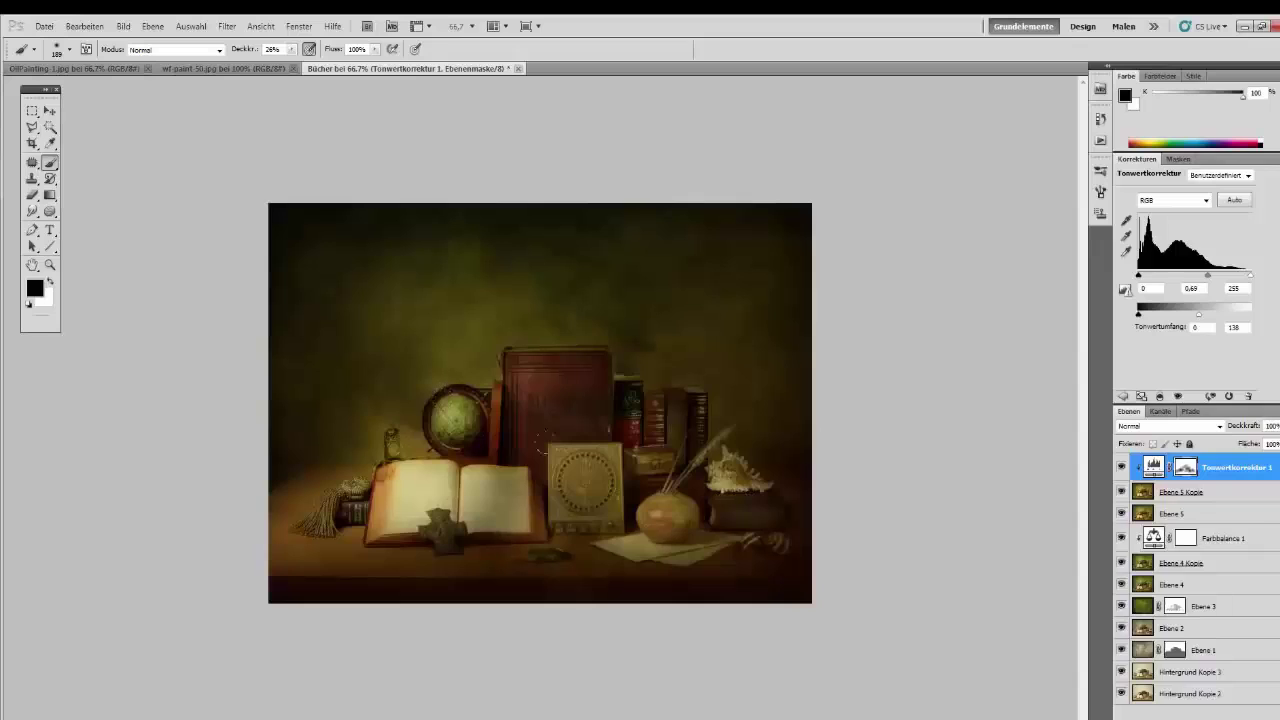
{"action": "right_click", "coordinate": [545, 437]}
{"action": "left_click_drag", "start_coordinate": [596, 408], "coordinate": [668, 422]}
Reduce the brush to 38 px and paint the mask over the small clock to bring out its detail.
{"action": "right_click", "coordinate": [491, 435]}
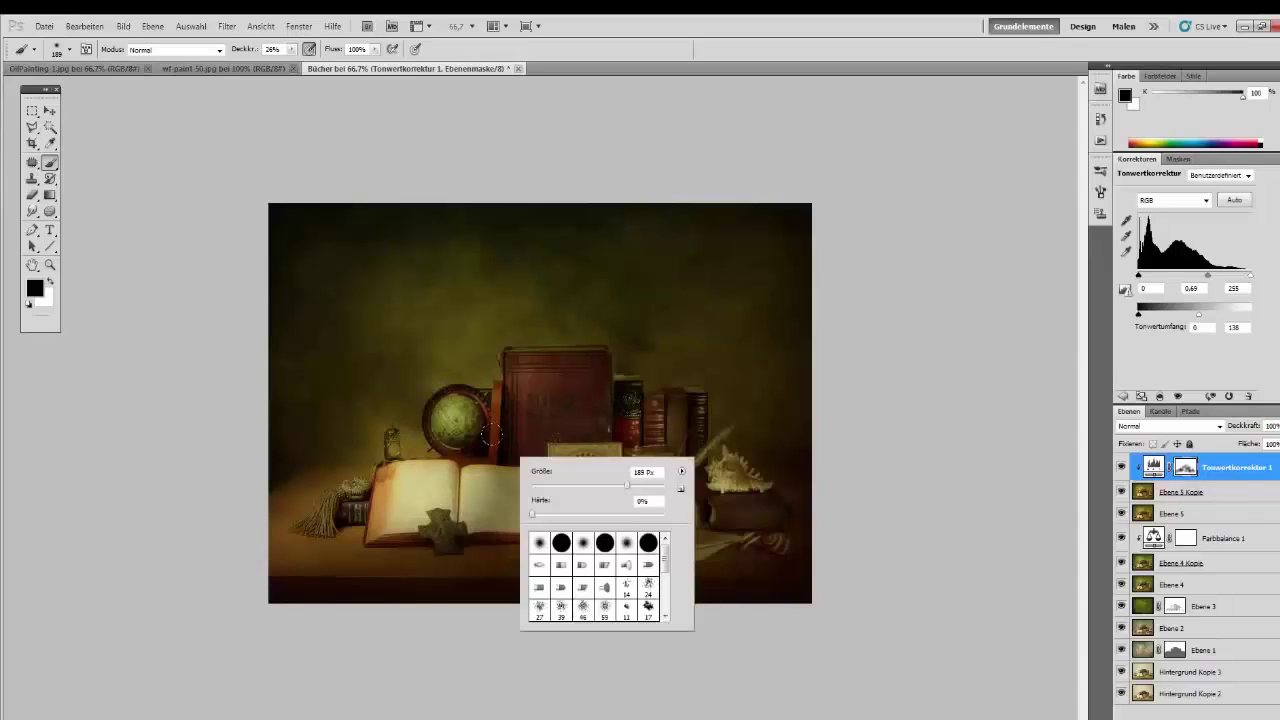
{"action": "left_click_drag", "start_coordinate": [630, 486], "coordinate": [578, 490]}
{"action": "key", "text": "Return"}
{"action": "key", "text": "ctrl+plus"}
{"action": "key", "text": "ctrl+plus"}
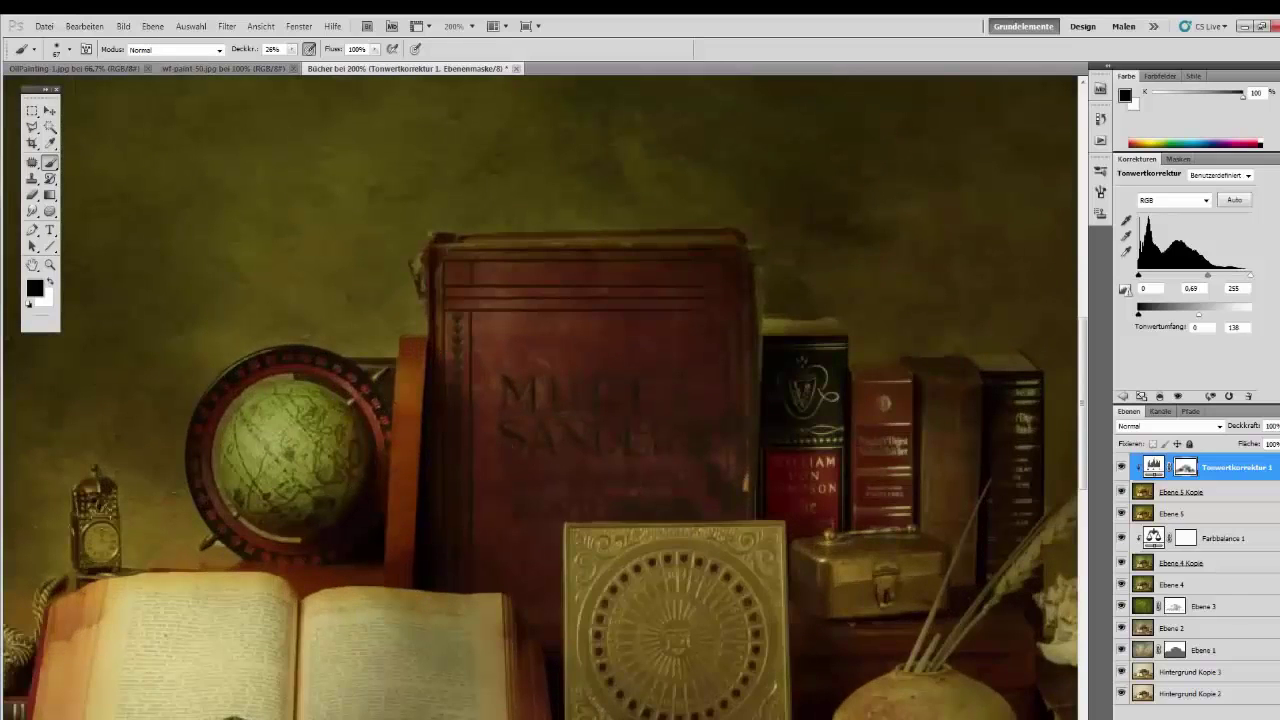
{"action": "right_click", "coordinate": [112, 548]}
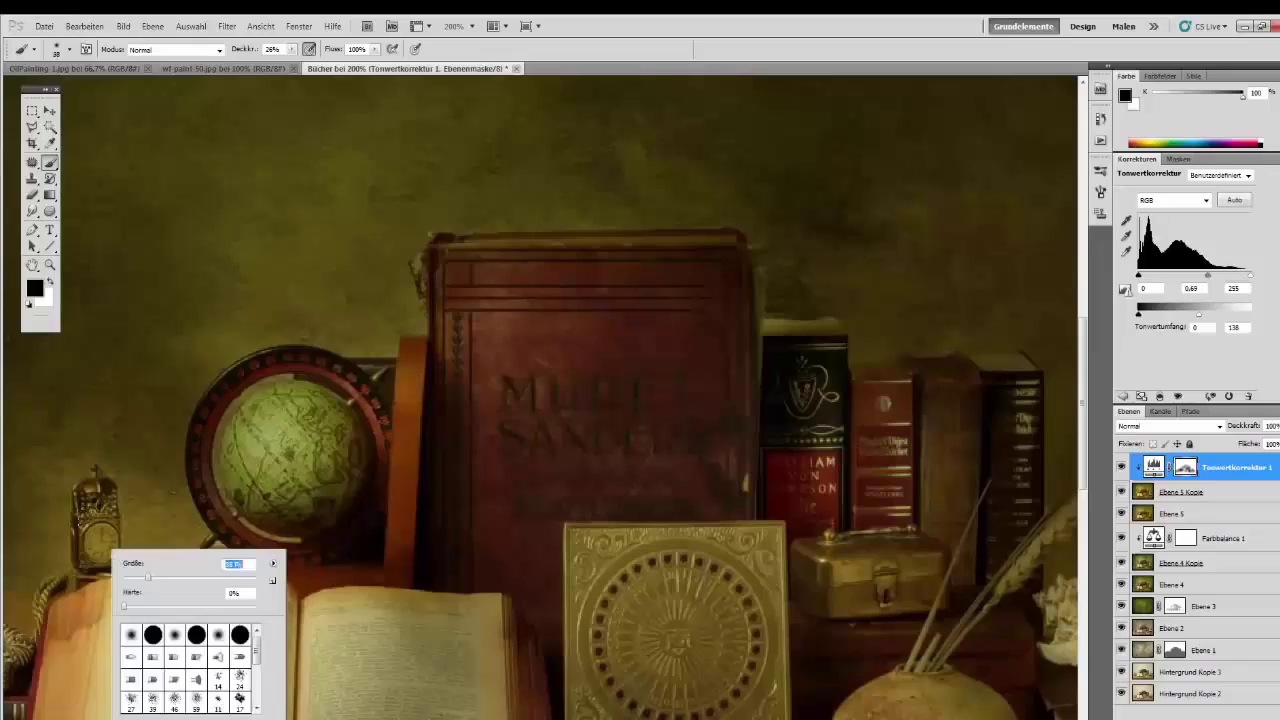
{"action": "left_click", "coordinate": [84, 518]}
{"action": "mouse_move", "coordinate": [92, 530]}
{"action": "left_mouse_down"}
{"action": "mouse_move", "coordinate": [88, 510]}
{"action": "mouse_move", "coordinate": [99, 524]}
{"action": "left_mouse_up"}
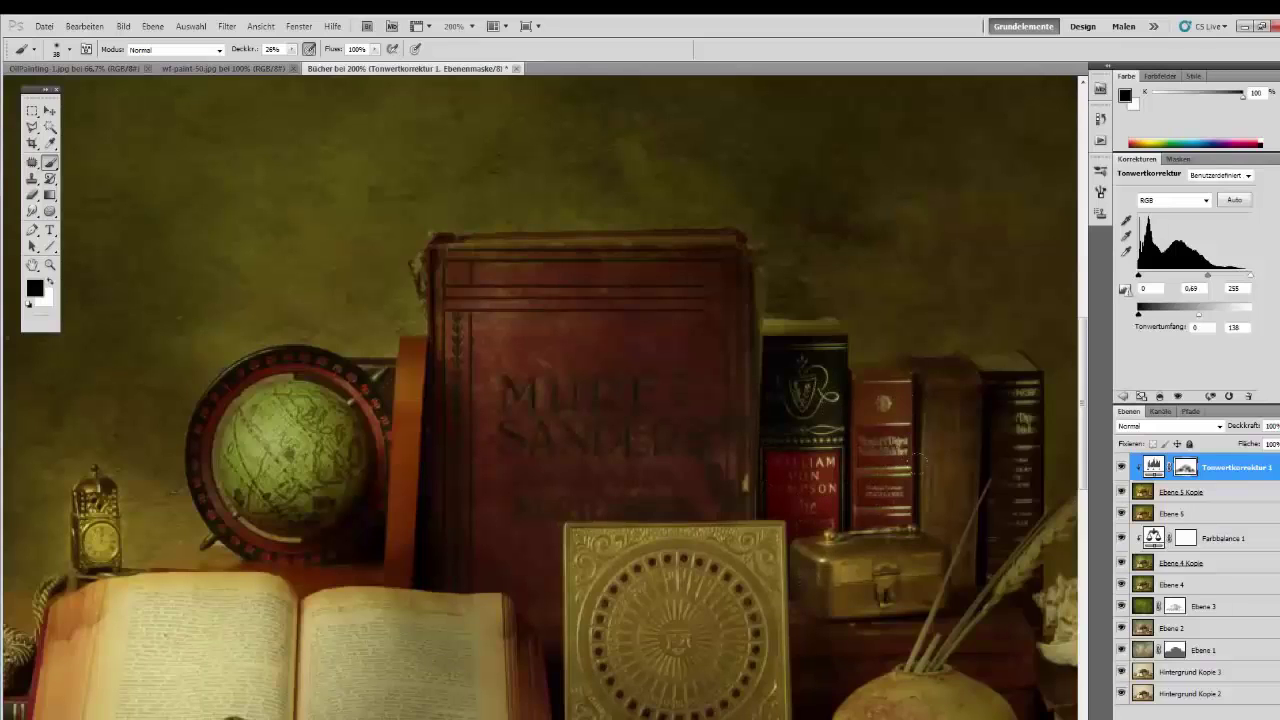
Set the brush opacity to 50% and paint the mask over the cross on the open book and the tassel.
{"action": "key", "text": "ctrl+minus"}
{"action": "key", "text": "ctrl+minus"}
{"action": "left_click_drag", "start_coordinate": [240, 50], "coordinate": [257, 51]}
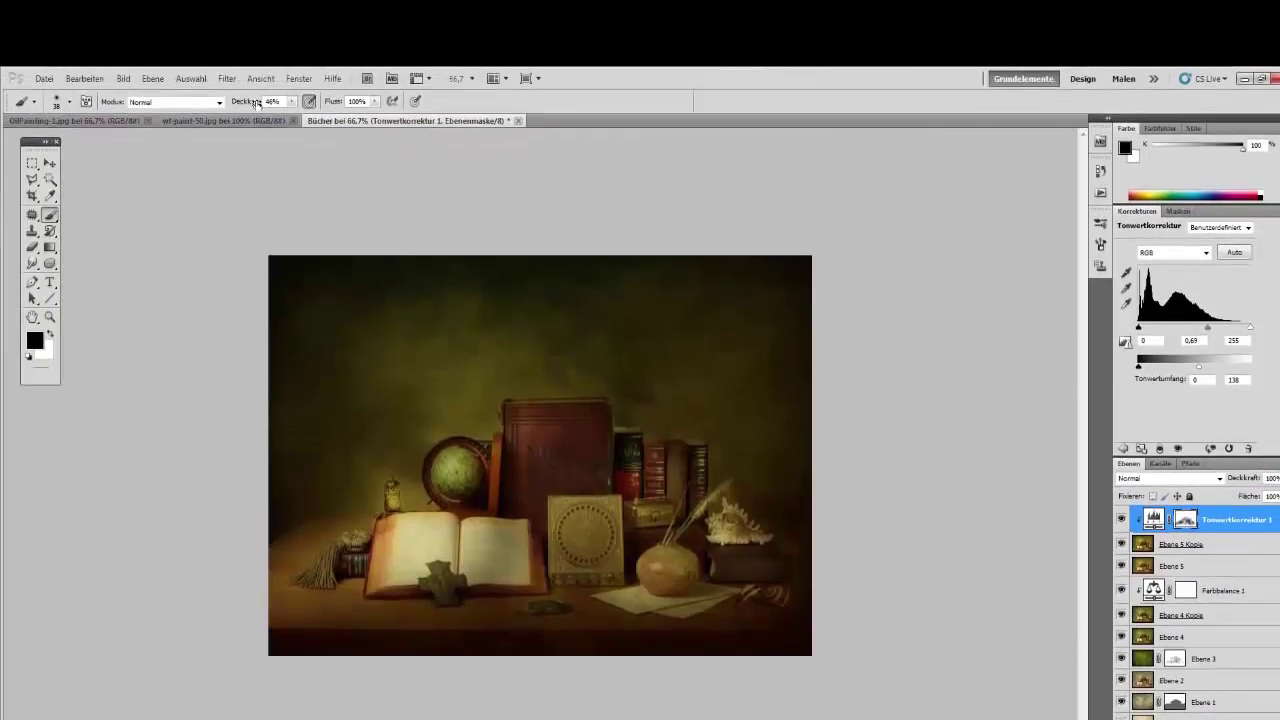
{"action": "mouse_move", "coordinate": [424, 572]}
{"action": "left_mouse_down"}
{"action": "mouse_move", "coordinate": [443, 595]}
{"action": "mouse_move", "coordinate": [428, 584]}
{"action": "left_mouse_up"}
{"action": "left_click_drag", "start_coordinate": [339, 561], "coordinate": [326, 576]}
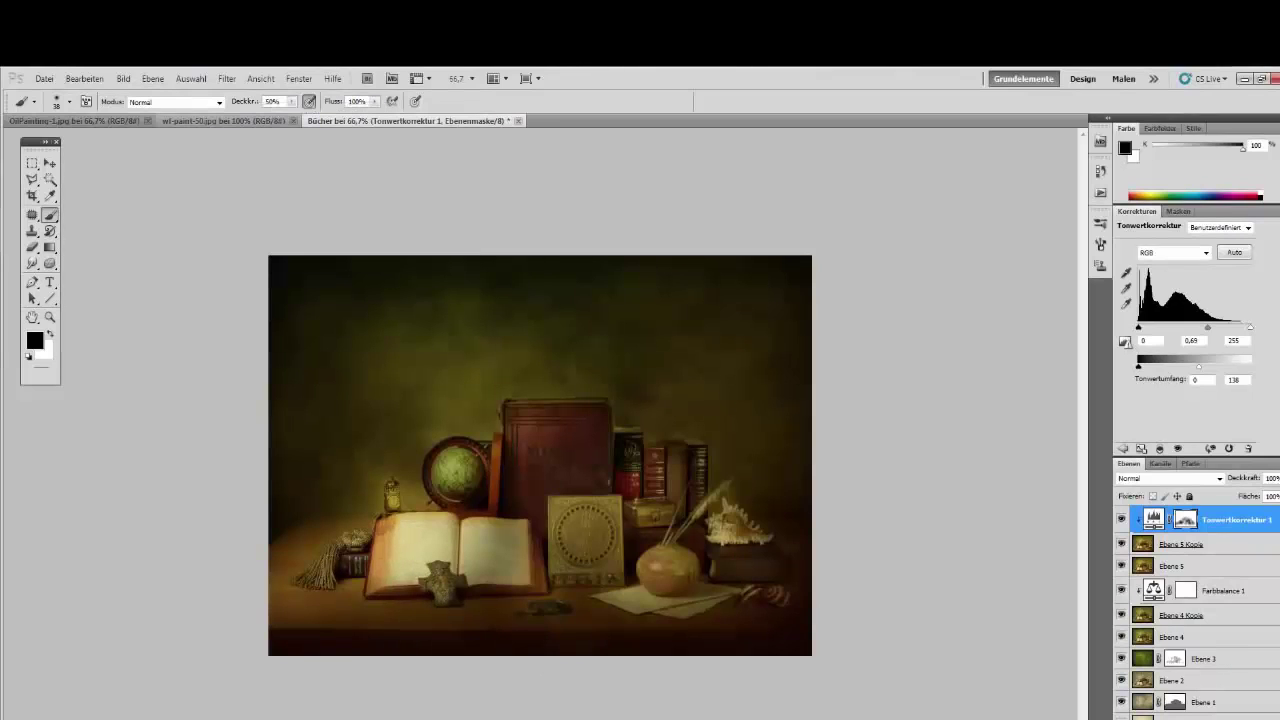
Brighten the ornamented plate, the red book's title, the paper sheets and the globe by painting on the mask.
{"action": "right_click", "coordinate": [576, 484]}
{"action": "left_click", "coordinate": [576, 526]}
{"action": "left_click_drag", "start_coordinate": [568, 544], "coordinate": [587, 543]}
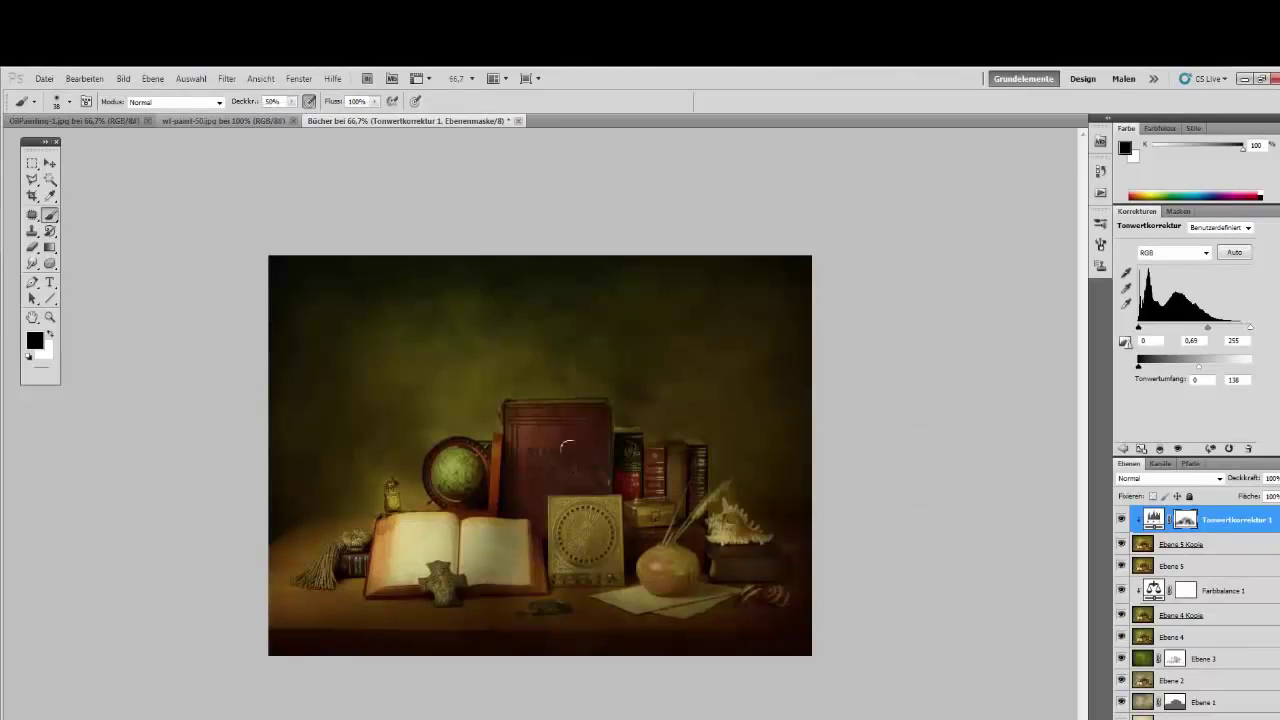
{"action": "mouse_move", "coordinate": [565, 445]}
{"action": "left_mouse_down"}
{"action": "mouse_move", "coordinate": [514, 507]}
{"action": "mouse_move", "coordinate": [542, 514]}
{"action": "mouse_move", "coordinate": [550, 417]}
{"action": "mouse_move", "coordinate": [573, 409]}
{"action": "mouse_move", "coordinate": [573, 450]}
{"action": "left_mouse_up"}
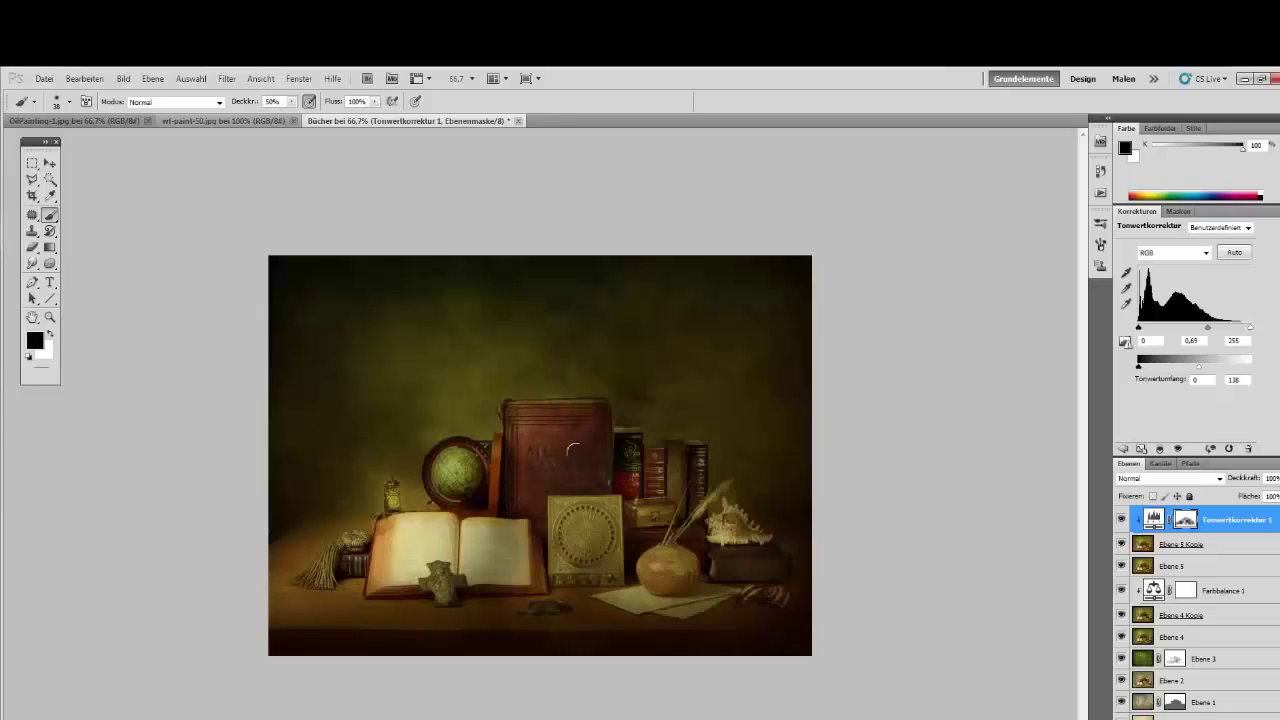
{"action": "mouse_move", "coordinate": [633, 601]}
{"action": "left_mouse_down"}
{"action": "mouse_move", "coordinate": [667, 597]}
{"action": "mouse_move", "coordinate": [646, 611]}
{"action": "left_mouse_up"}
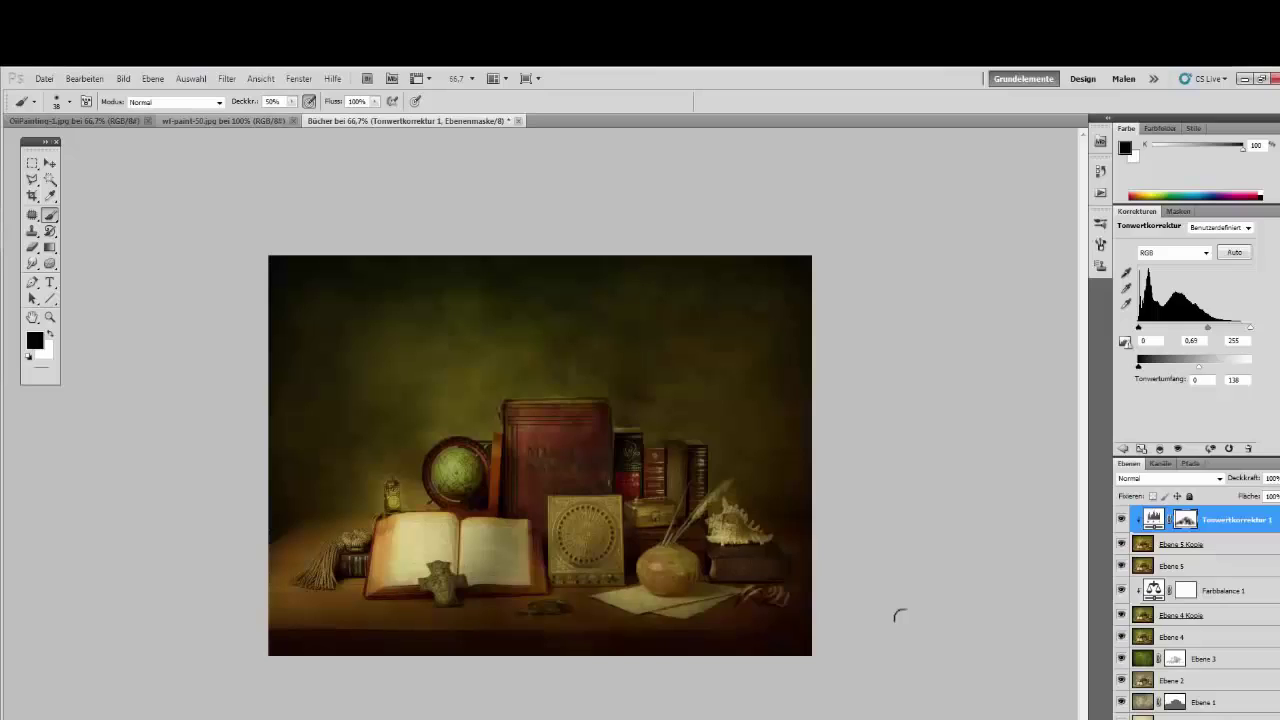
{"action": "left_click_drag", "start_coordinate": [454, 480], "coordinate": [450, 463]}
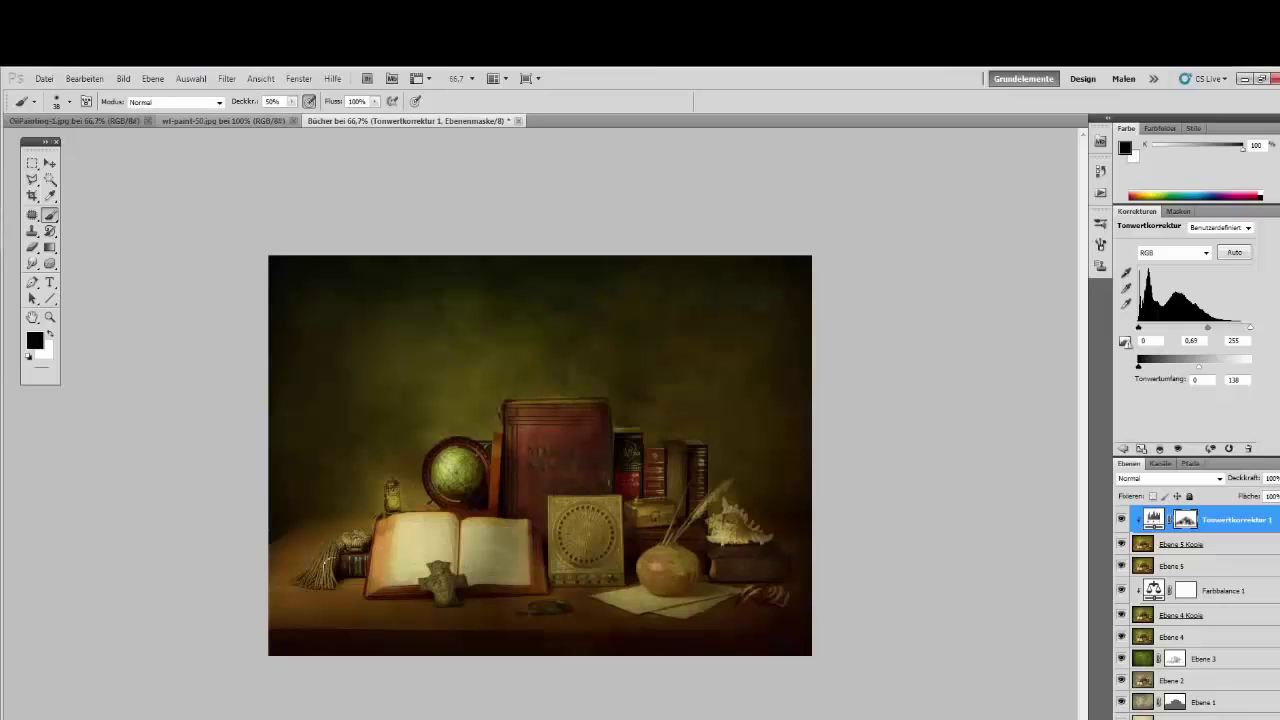
Set the brush to 88 px and 29% opacity and brighten the front of the tabletop on the mask.
{"action": "right_click", "coordinate": [422, 594]}
{"action": "left_click_drag", "start_coordinate": [477, 604], "coordinate": [484, 604]}
{"action": "left_click_drag", "start_coordinate": [247, 103], "coordinate": [230, 104]}
{"action": "mouse_move", "coordinate": [362, 596]}
{"action": "left_mouse_down"}
{"action": "mouse_move", "coordinate": [415, 618]}
{"action": "mouse_move", "coordinate": [539, 615]}
{"action": "left_mouse_up"}
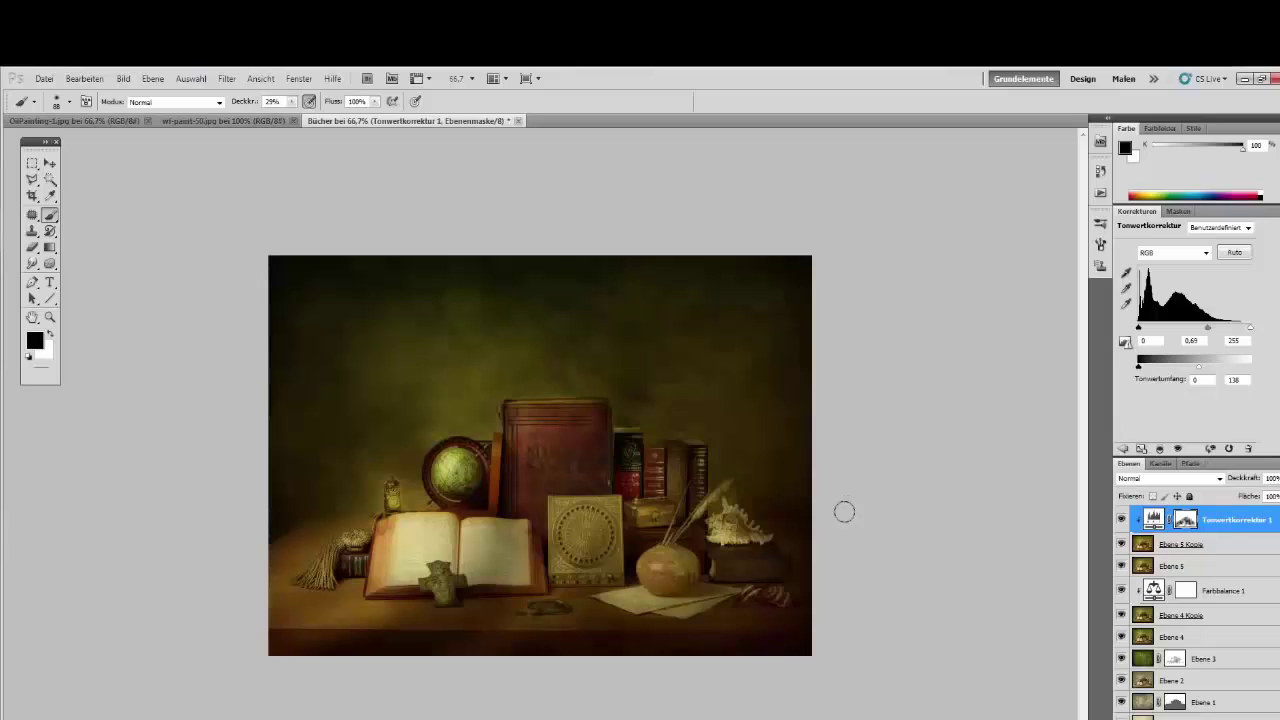
Enlarge the brush to 298 px for painting the backdrop.
{"action": "right_click", "coordinate": [638, 440]}
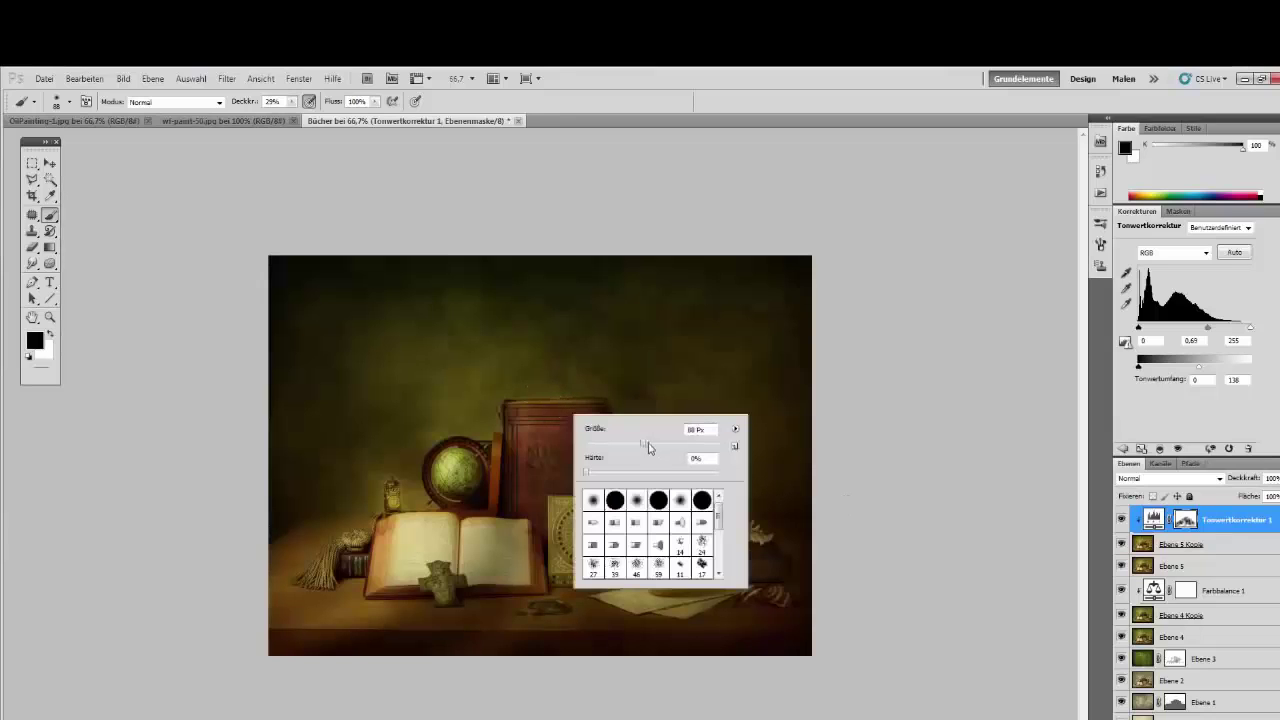
{"action": "left_click_drag", "start_coordinate": [644, 445], "coordinate": [693, 449]}
{"action": "left_click_drag", "start_coordinate": [249, 105], "coordinate": [273, 109]}
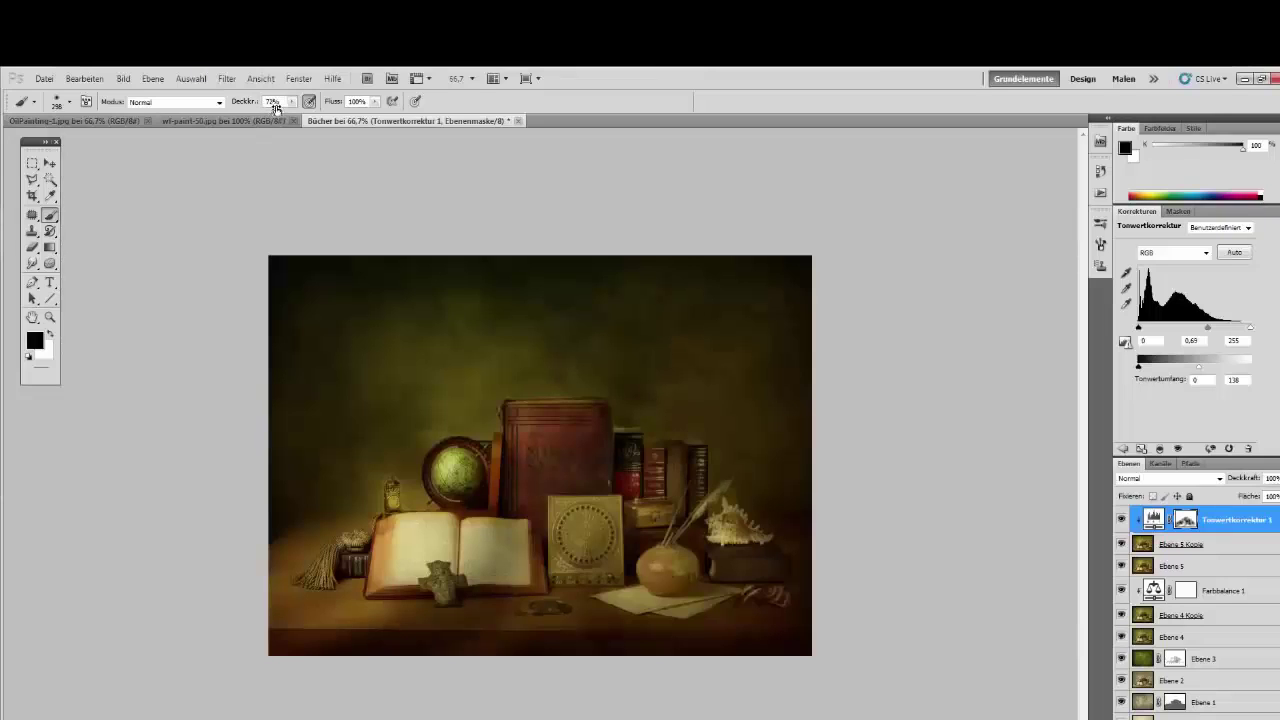
{"action": "left_click", "coordinate": [517, 362]}
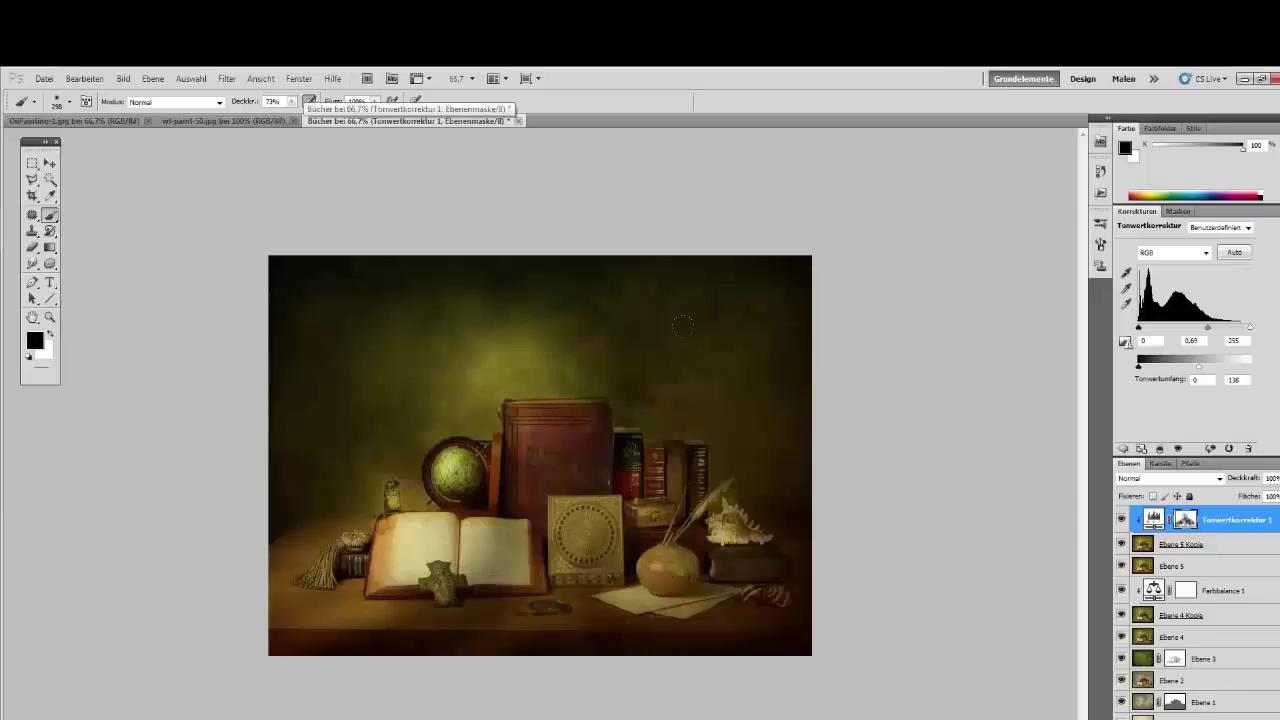
{"action": "key", "text": "ctrl+z"}
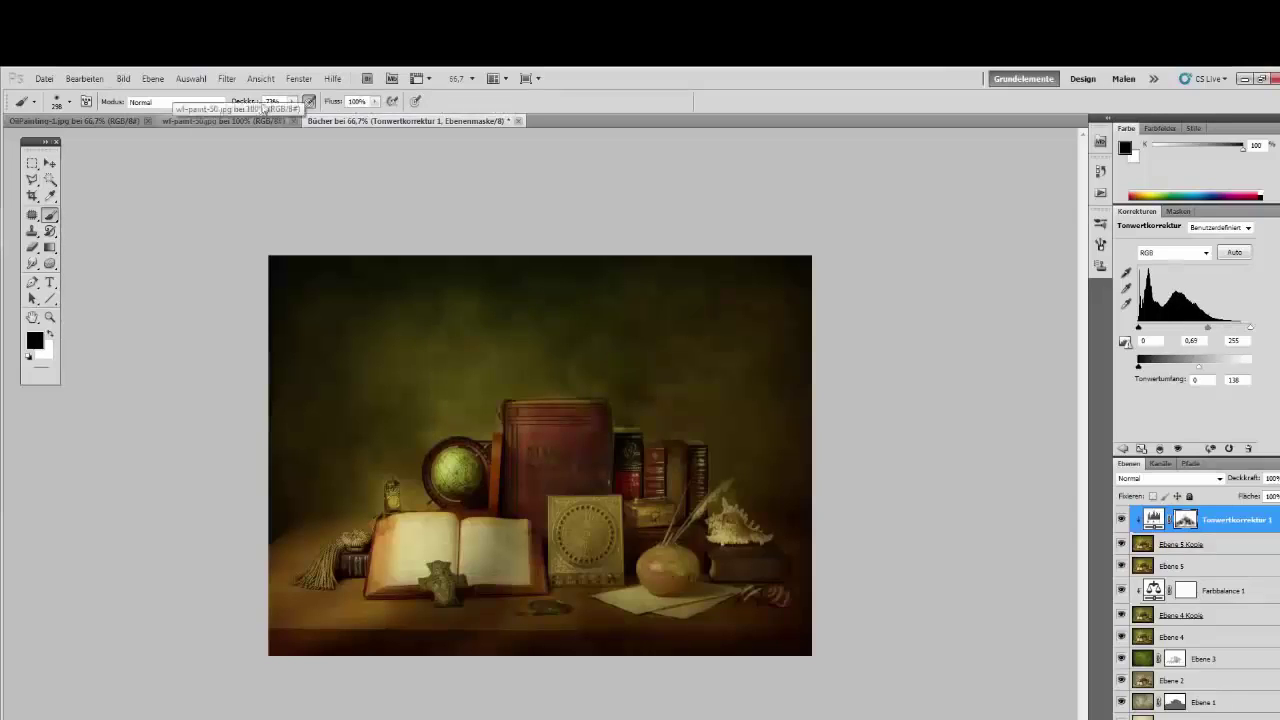
Set the brush opacity to 39% and paint a soft glow on the mask over the backdrop above the globe.
{"action": "left_click_drag", "start_coordinate": [246, 104], "coordinate": [226, 106]}
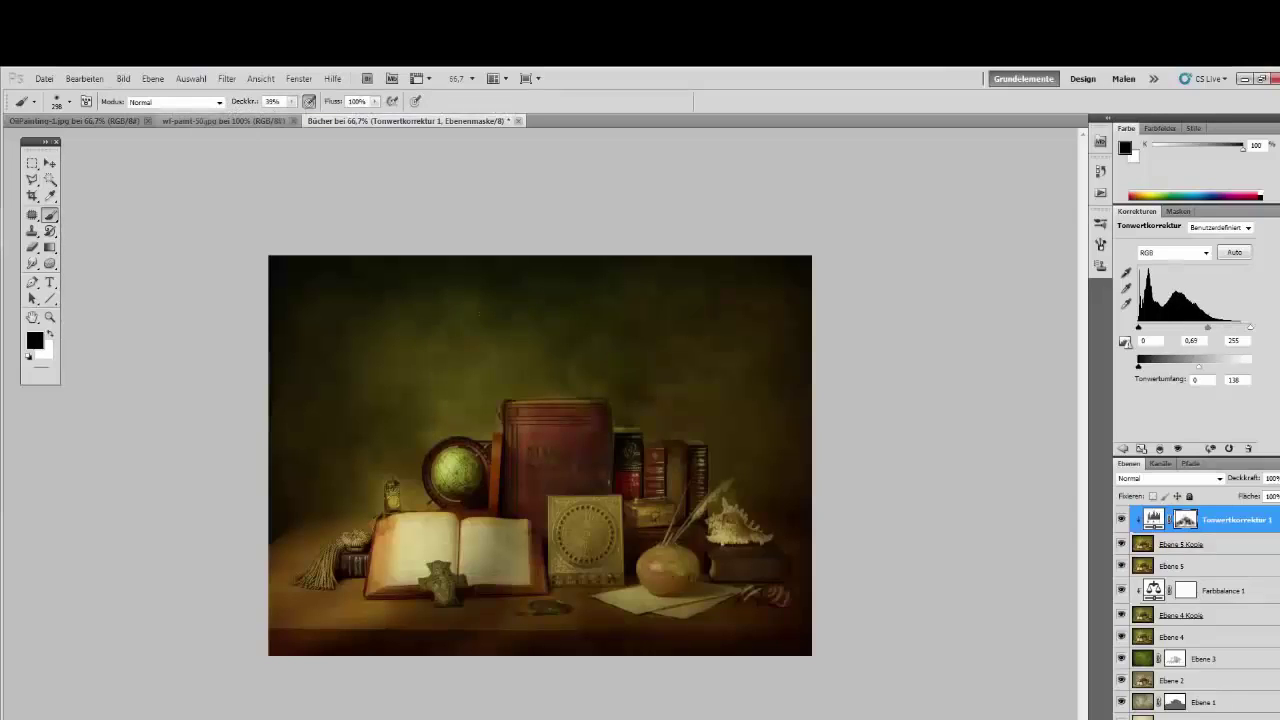
{"action": "left_click_drag", "start_coordinate": [484, 361], "coordinate": [446, 406]}
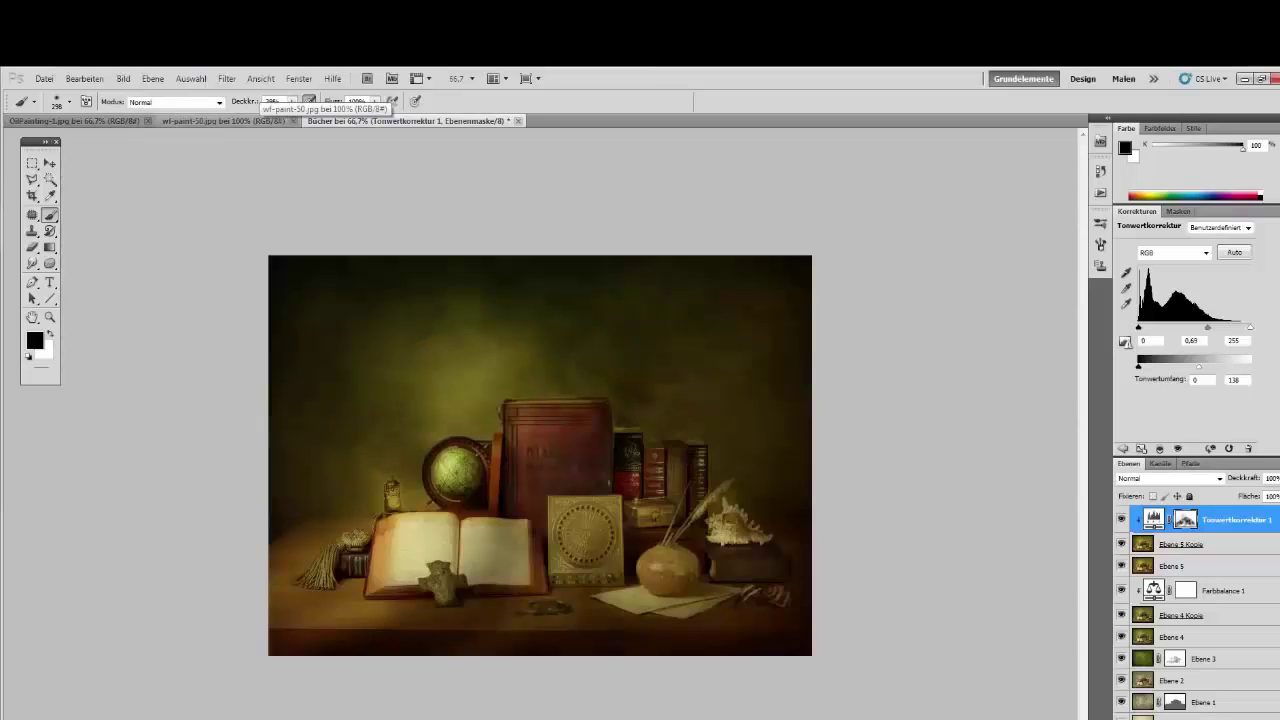
Set the brush opacity to 20% and extend the soft glow across the backdrop by painting on the levels mask.
{"action": "key", "text": "2"}
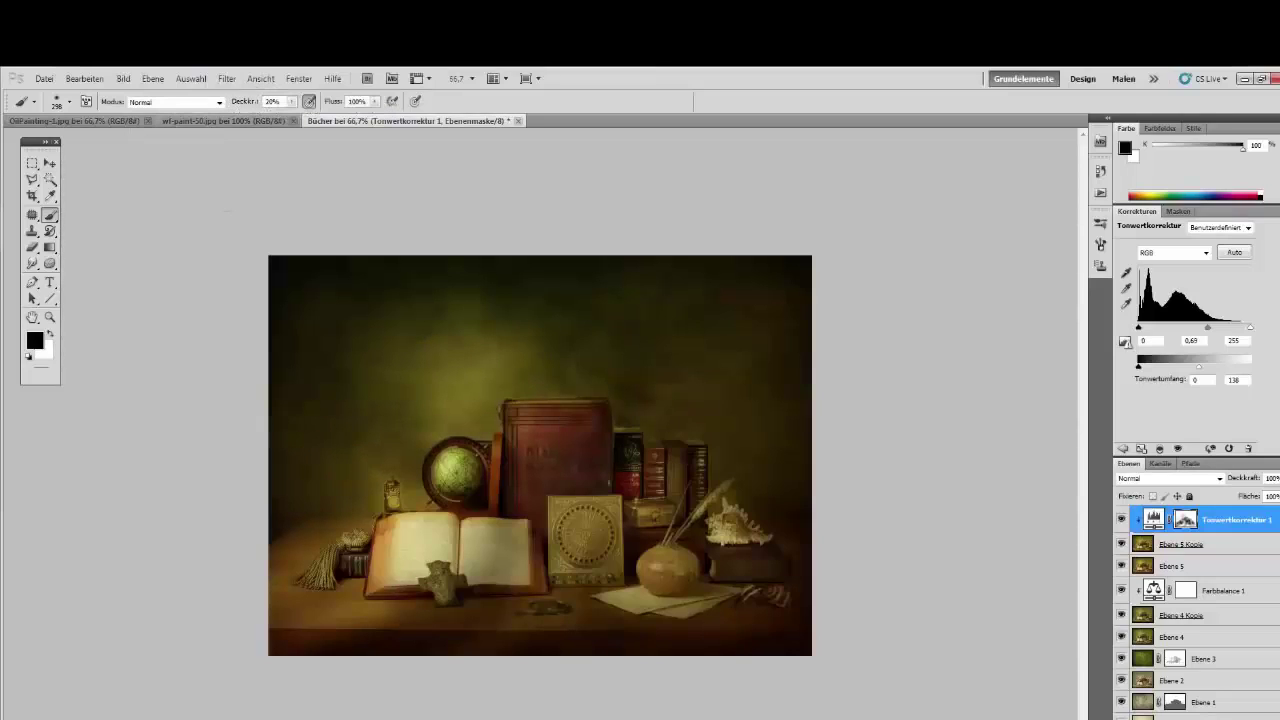
{"action": "left_click_drag", "start_coordinate": [392, 370], "coordinate": [340, 415]}
{"action": "left_click_drag", "start_coordinate": [530, 335], "coordinate": [686, 297]}
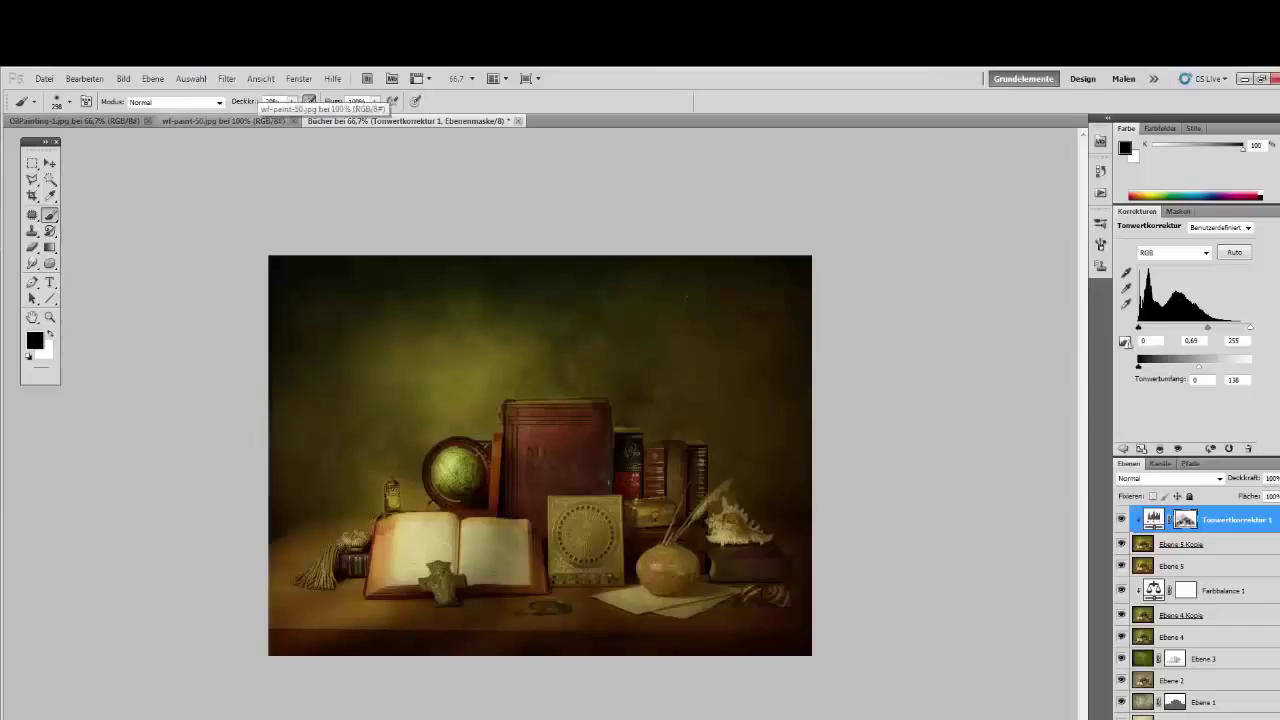
{"action": "left_click_drag", "start_coordinate": [686, 380], "coordinate": [716, 460]}
{"action": "left_click_drag", "start_coordinate": [610, 370], "coordinate": [370, 325]}
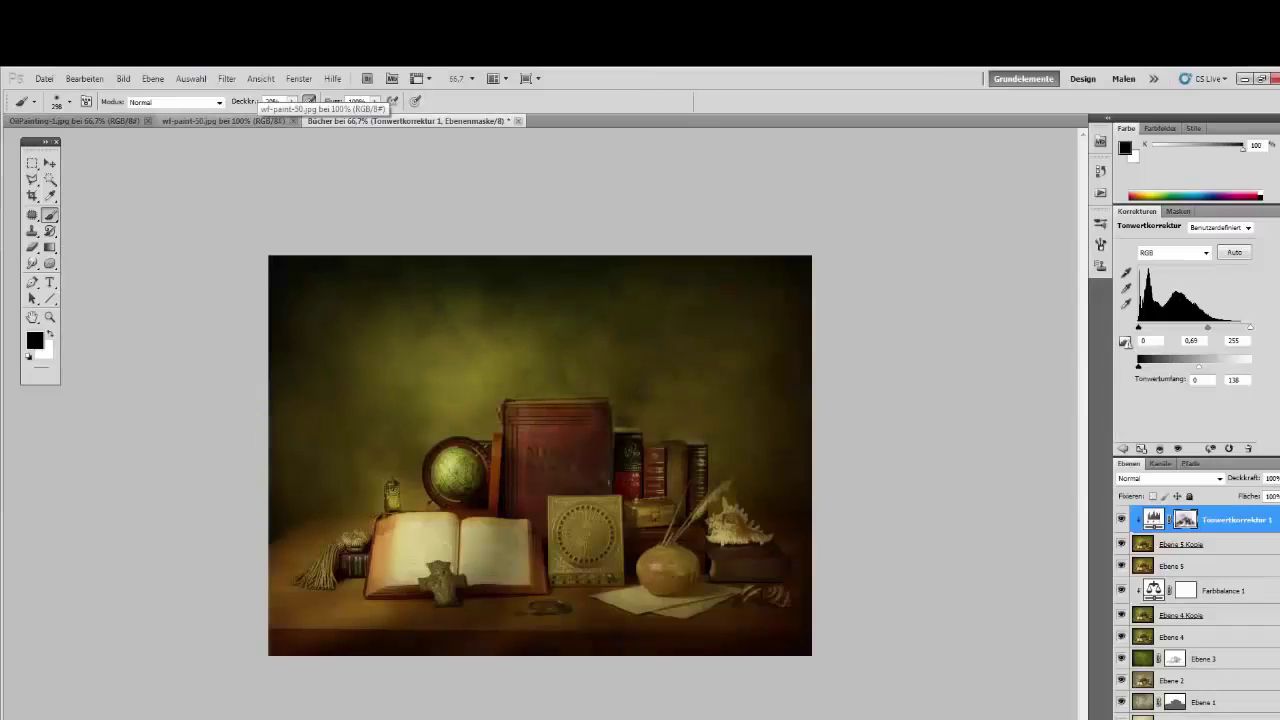
{"action": "left_click_drag", "start_coordinate": [356, 385], "coordinate": [368, 432]}
{"action": "left_click_drag", "start_coordinate": [638, 328], "coordinate": [620, 355]}
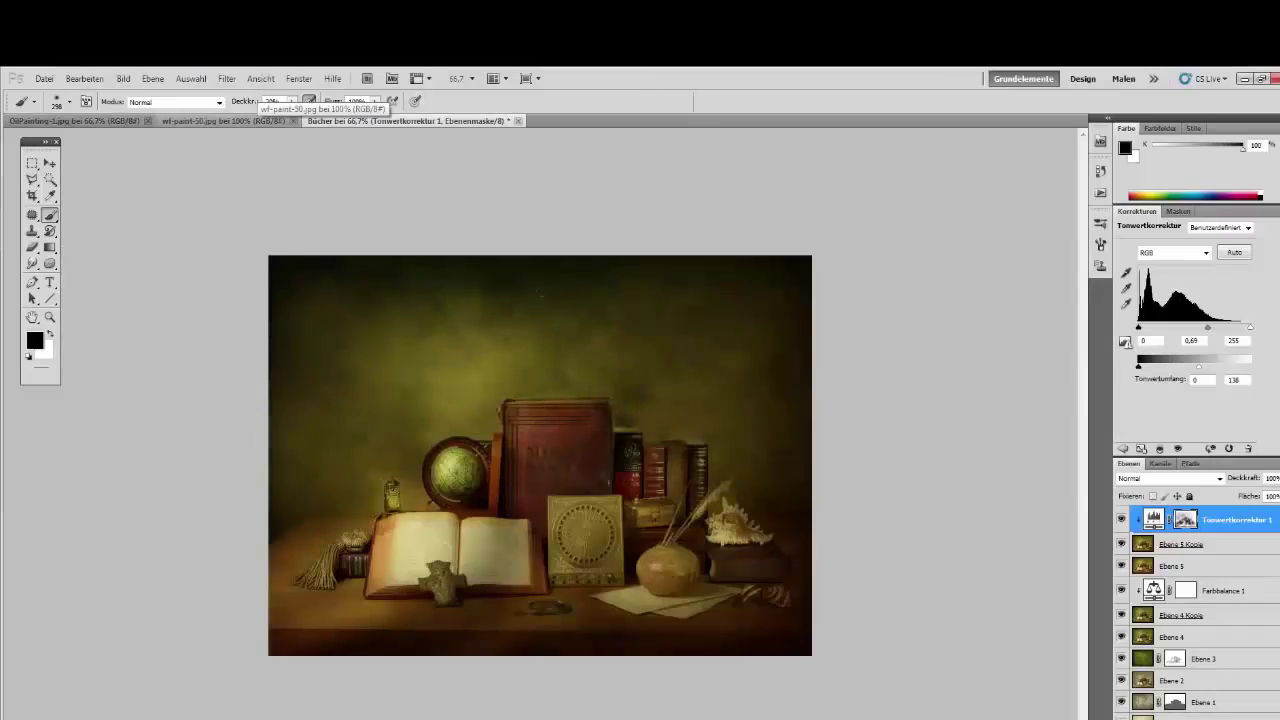
{"action": "left_click_drag", "start_coordinate": [640, 405], "coordinate": [577, 354]}
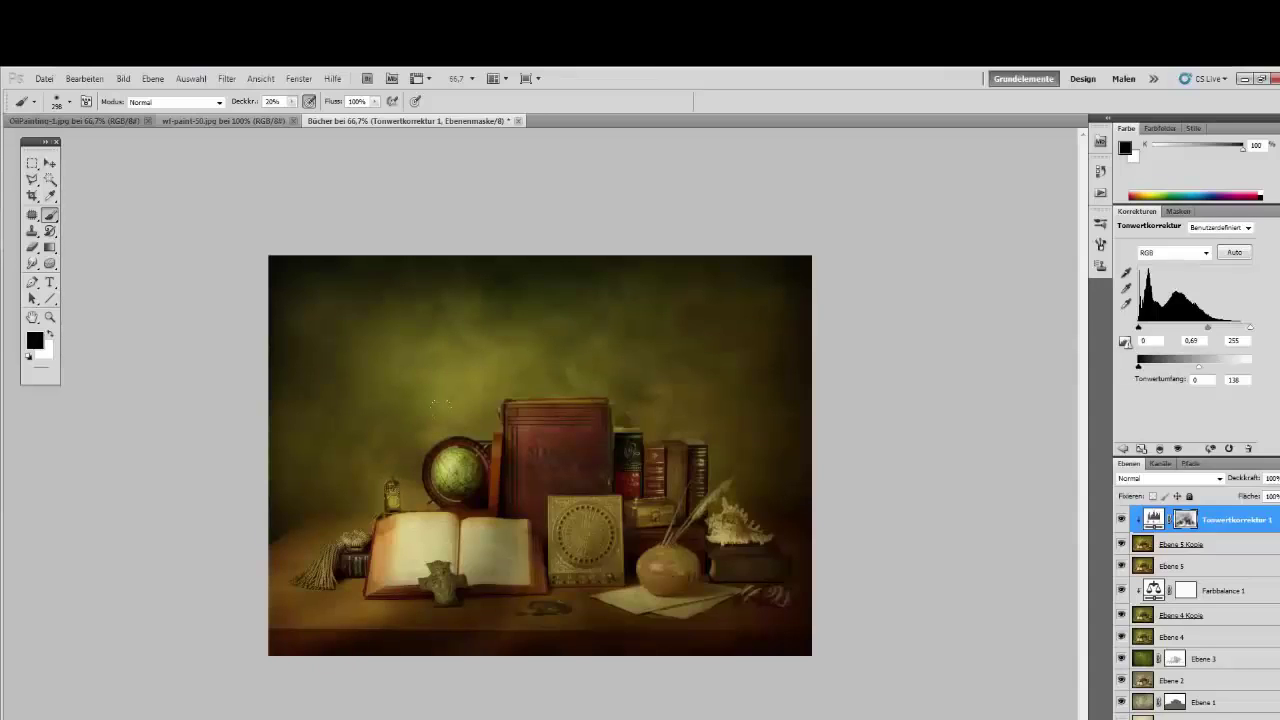
Stamp all visible layers into a new layer on top and duplicate that layer.
{"action": "key", "text": "ctrl+shift+alt+e"}
{"action": "left_click", "coordinate": [1210, 524]}
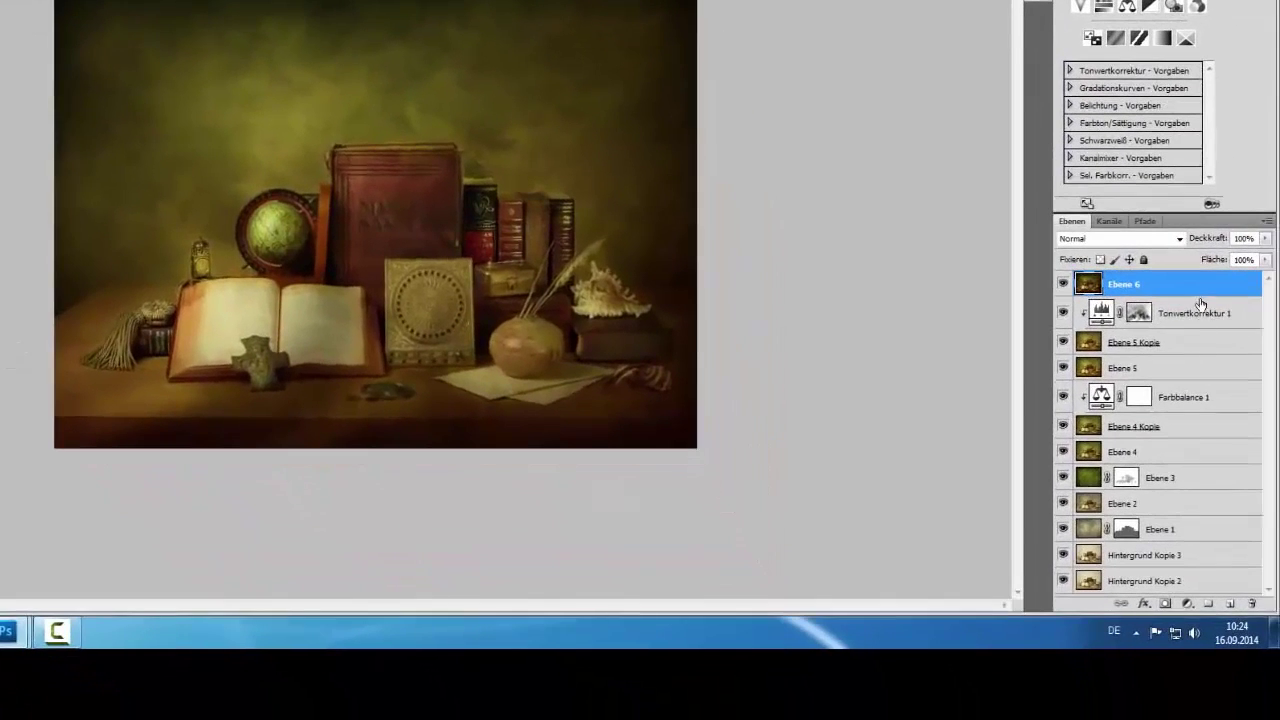
{"action": "left_click_drag", "start_coordinate": [1200, 303], "coordinate": [1231, 603]}
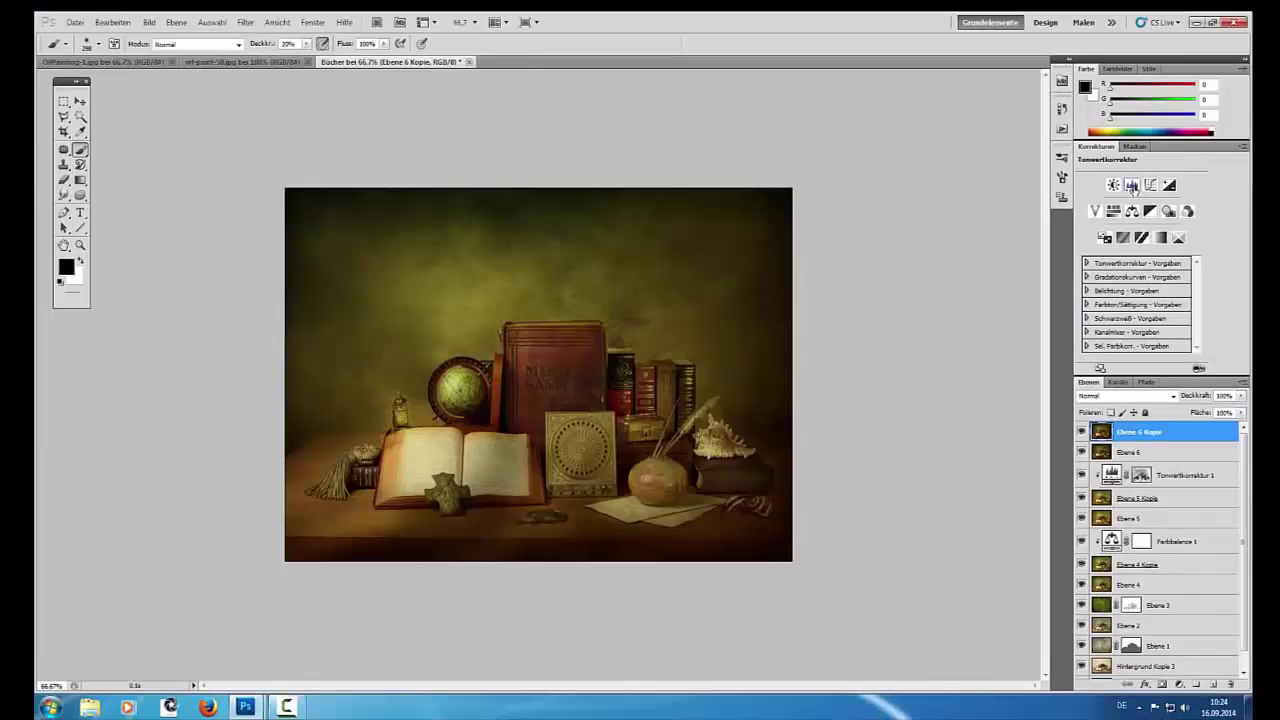
Add a brightening levels adjustment above the duplicate with the white input at about 153, and invert its mask to black.
{"action": "left_click", "coordinate": [1132, 186]}
{"action": "left_click_drag", "start_coordinate": [1206, 259], "coordinate": [1166, 266]}
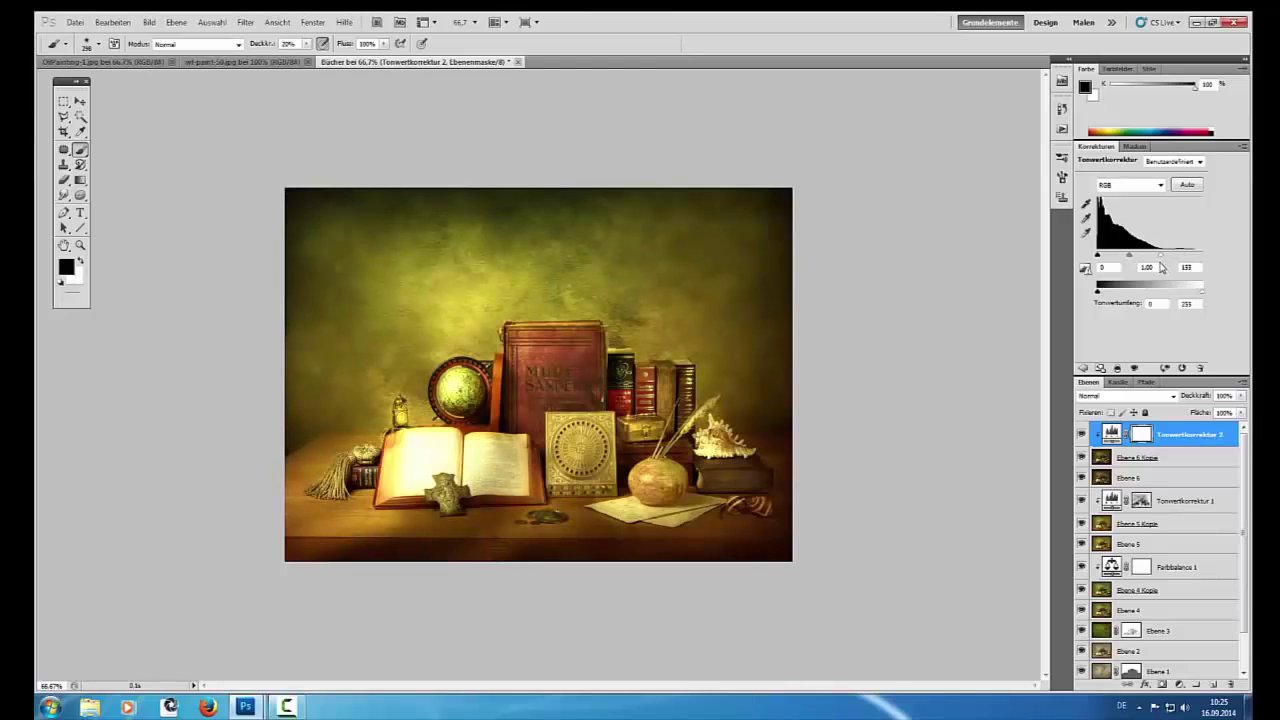
{"action": "key", "text": "ctrl+i"}
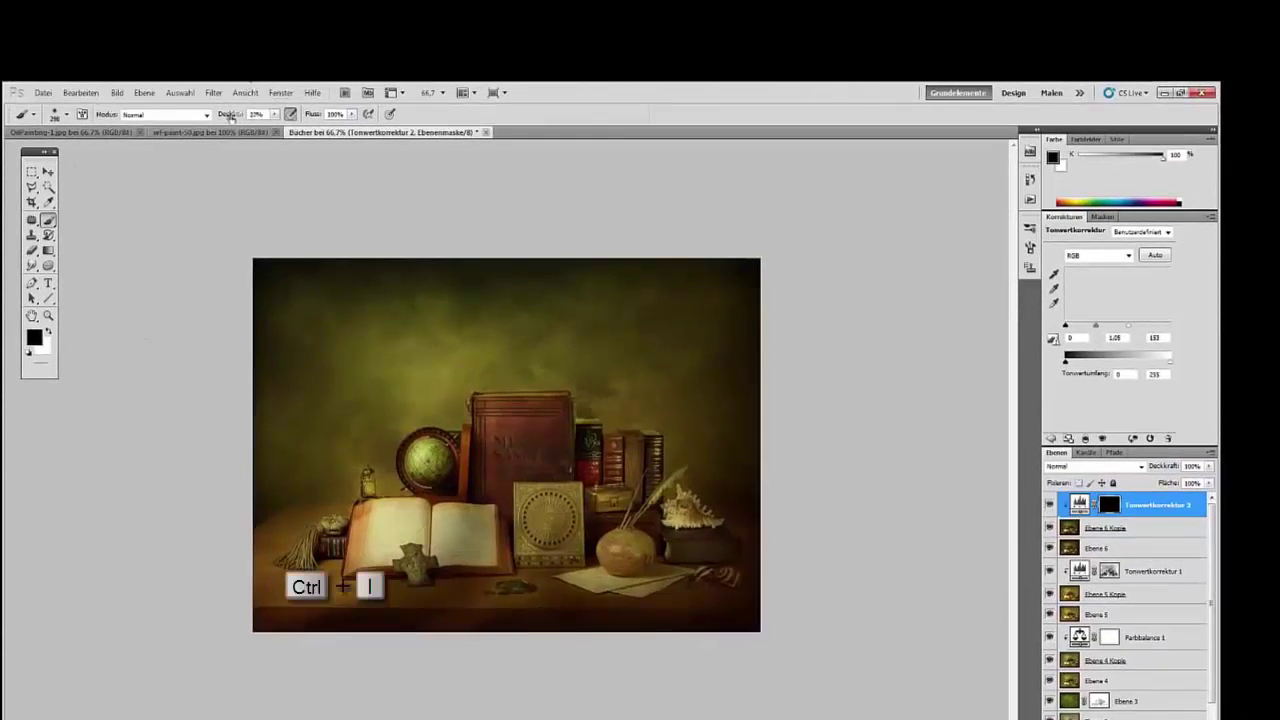
Paint on the mask with a white 145 px brush at 14% opacity to brighten the red book, plate, open book and vase.
{"action": "left_click_drag", "start_coordinate": [229, 117], "coordinate": [232, 117]}
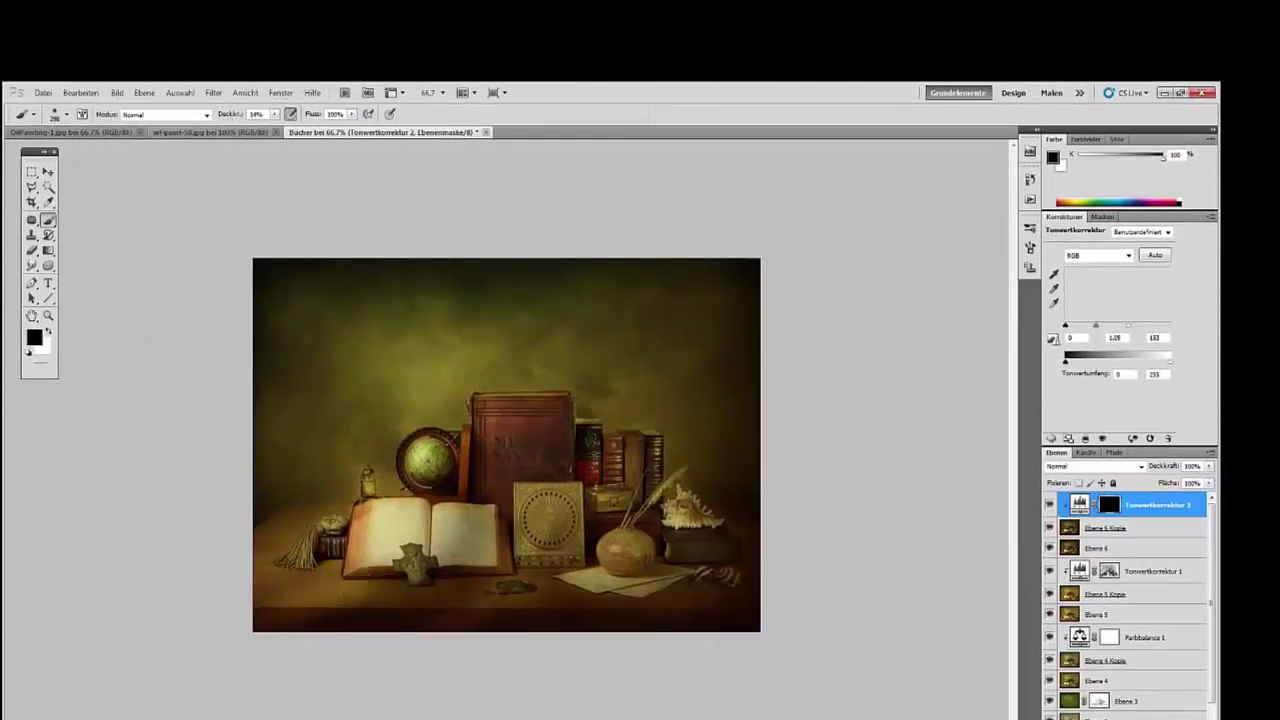
{"action": "left_click", "coordinate": [46, 335]}
{"action": "right_click", "coordinate": [513, 506]}
{"action": "left_click_drag", "start_coordinate": [621, 533], "coordinate": [600, 533]}
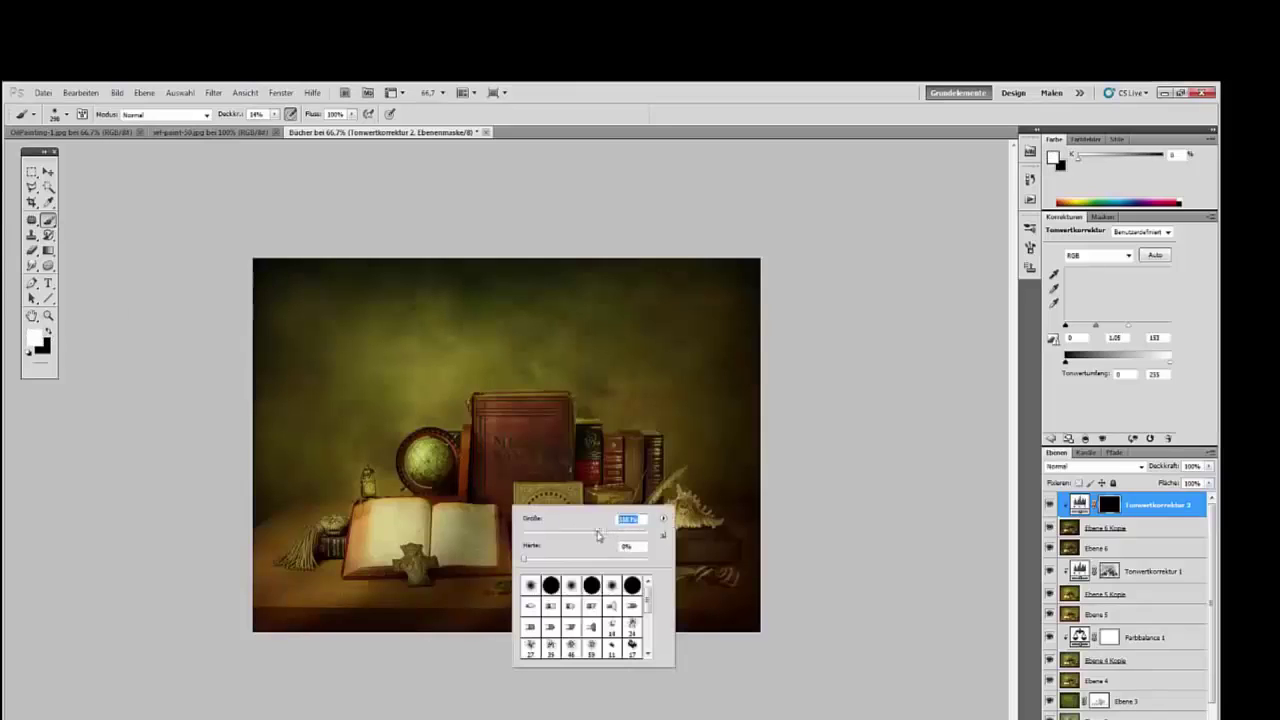
{"action": "mouse_move", "coordinate": [490, 422]}
{"action": "left_mouse_down"}
{"action": "mouse_move", "coordinate": [500, 415]}
{"action": "mouse_move", "coordinate": [513, 437]}
{"action": "mouse_move", "coordinate": [496, 464]}
{"action": "mouse_move", "coordinate": [530, 505]}
{"action": "mouse_move", "coordinate": [532, 535]}
{"action": "left_mouse_up"}
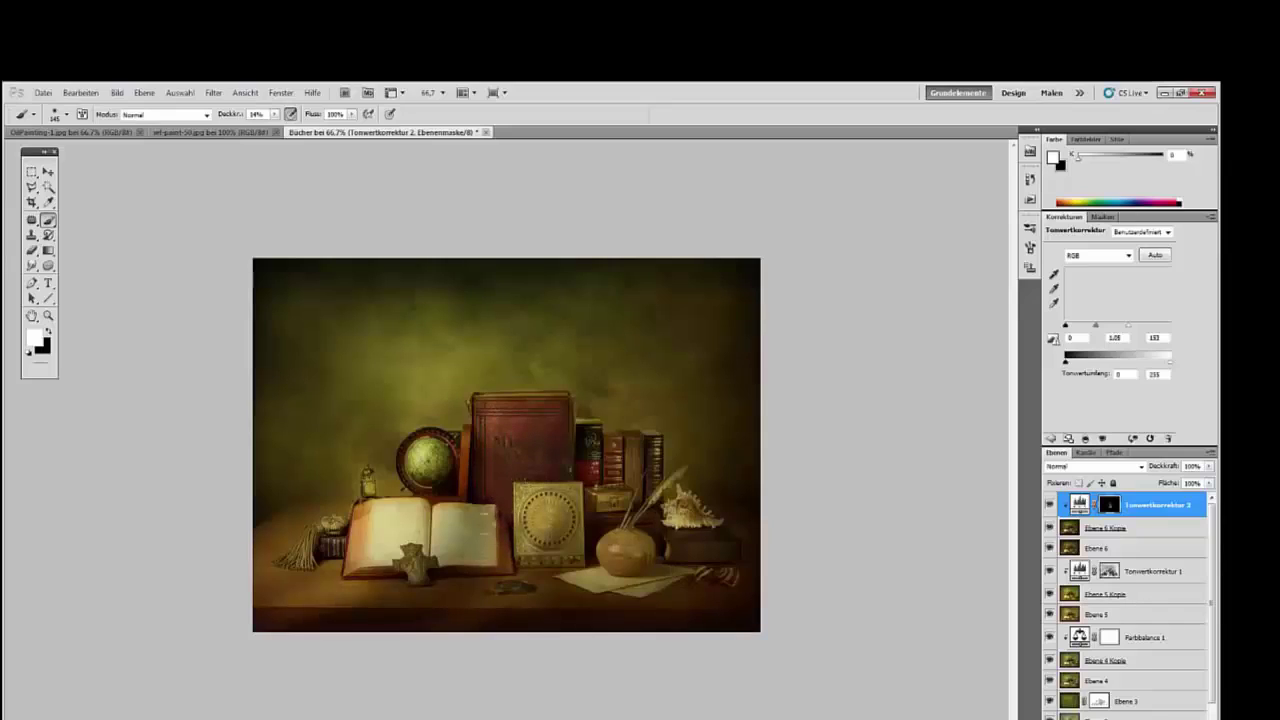
{"action": "mouse_move", "coordinate": [386, 516]}
{"action": "left_mouse_down"}
{"action": "mouse_move", "coordinate": [378, 526]}
{"action": "mouse_move", "coordinate": [402, 546]}
{"action": "left_mouse_up"}
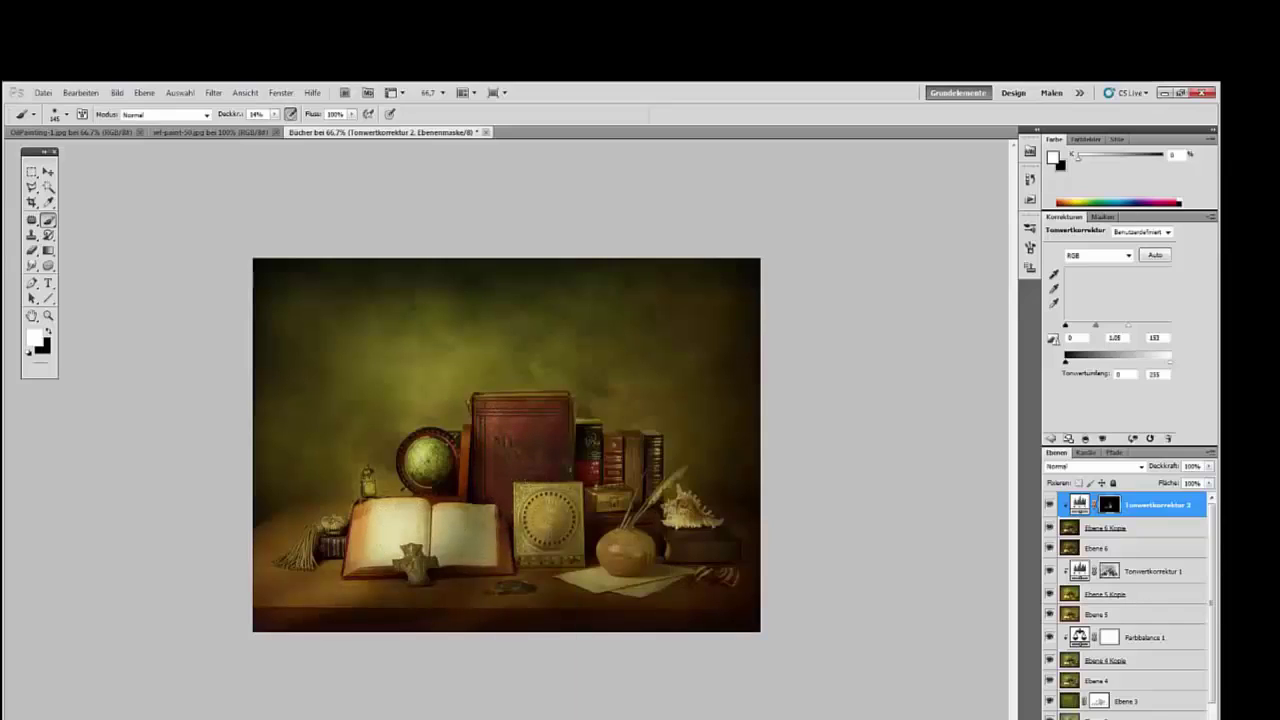
{"action": "left_click_drag", "start_coordinate": [612, 552], "coordinate": [597, 550]}
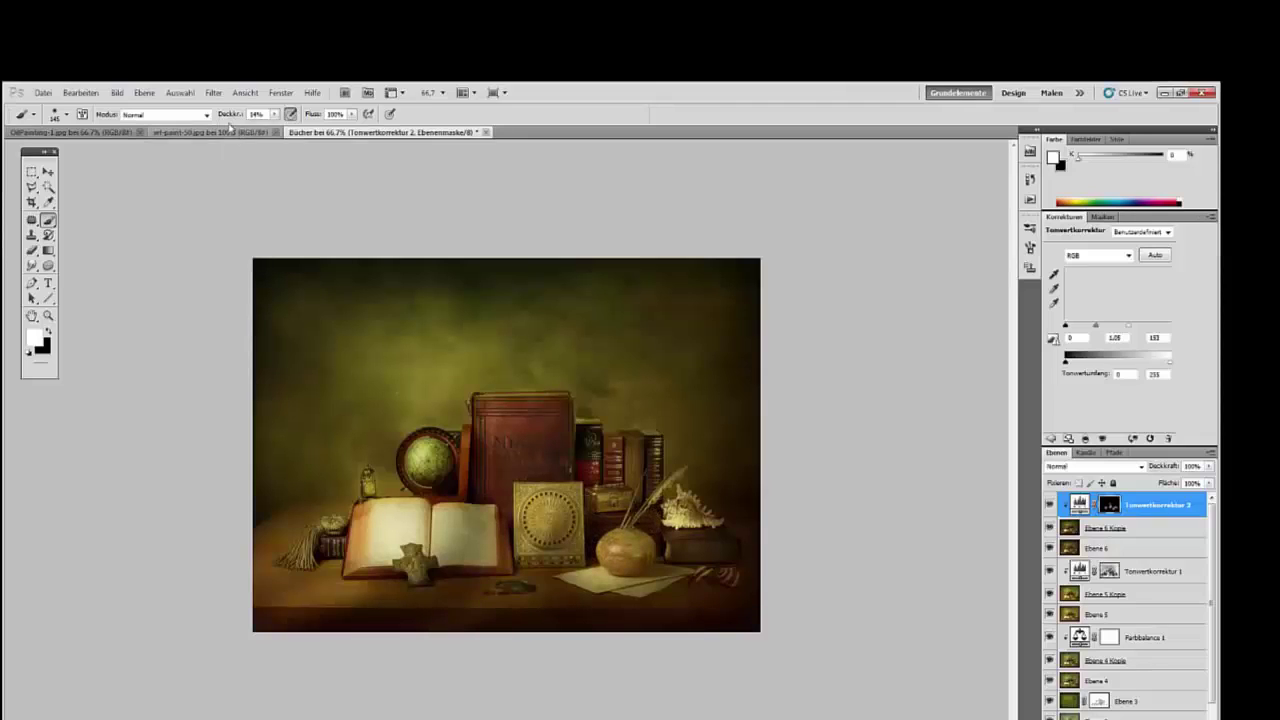
Set the brush to 97 px and 33% opacity and brighten the back books, title, globe, tassel, cross and shell on the mask.
{"action": "left_click_drag", "start_coordinate": [230, 116], "coordinate": [242, 117]}
{"action": "right_click", "coordinate": [680, 461]}
{"action": "left_click_drag", "start_coordinate": [774, 488], "coordinate": [767, 490]}
{"action": "mouse_move", "coordinate": [592, 446]}
{"action": "left_mouse_down"}
{"action": "mouse_move", "coordinate": [606, 470]}
{"action": "mouse_move", "coordinate": [647, 467]}
{"action": "left_mouse_up"}
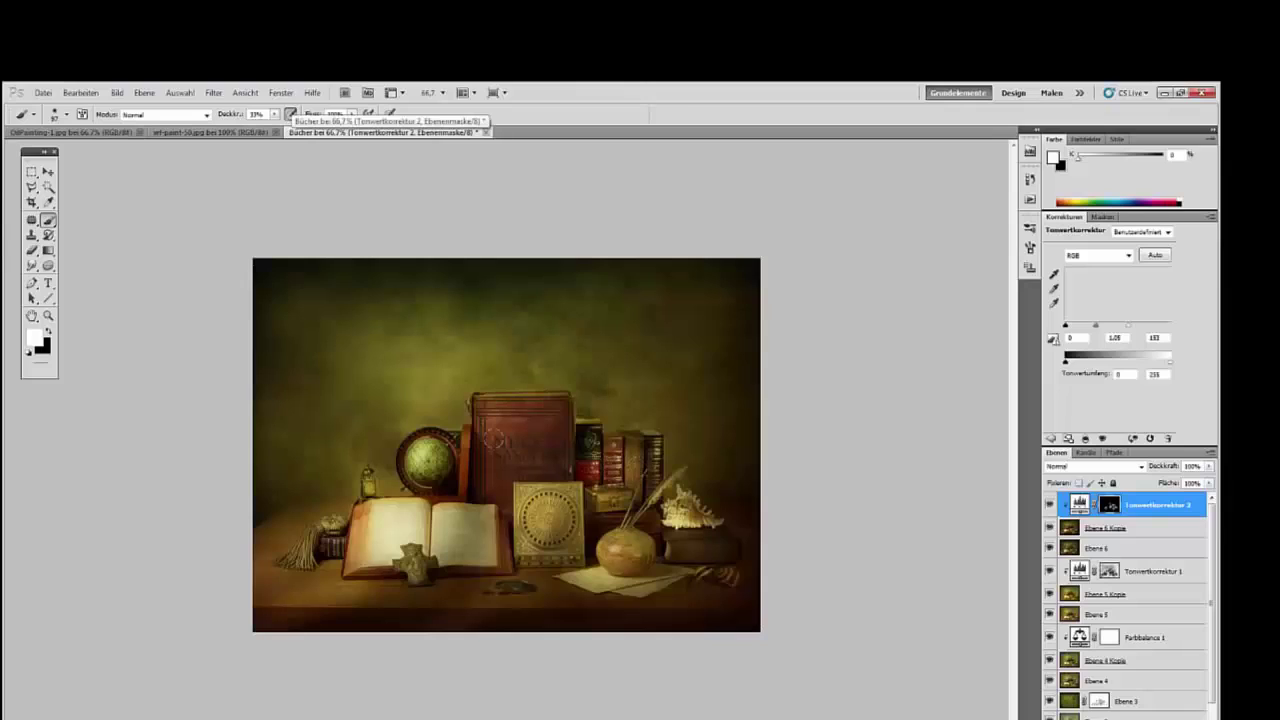
{"action": "left_click_drag", "start_coordinate": [494, 438], "coordinate": [497, 464]}
{"action": "left_click_drag", "start_coordinate": [418, 456], "coordinate": [430, 460]}
{"action": "mouse_move", "coordinate": [340, 525]}
{"action": "left_mouse_down"}
{"action": "mouse_move", "coordinate": [324, 526]}
{"action": "mouse_move", "coordinate": [328, 545]}
{"action": "left_mouse_up"}
{"action": "left_click_drag", "start_coordinate": [417, 556], "coordinate": [413, 567]}
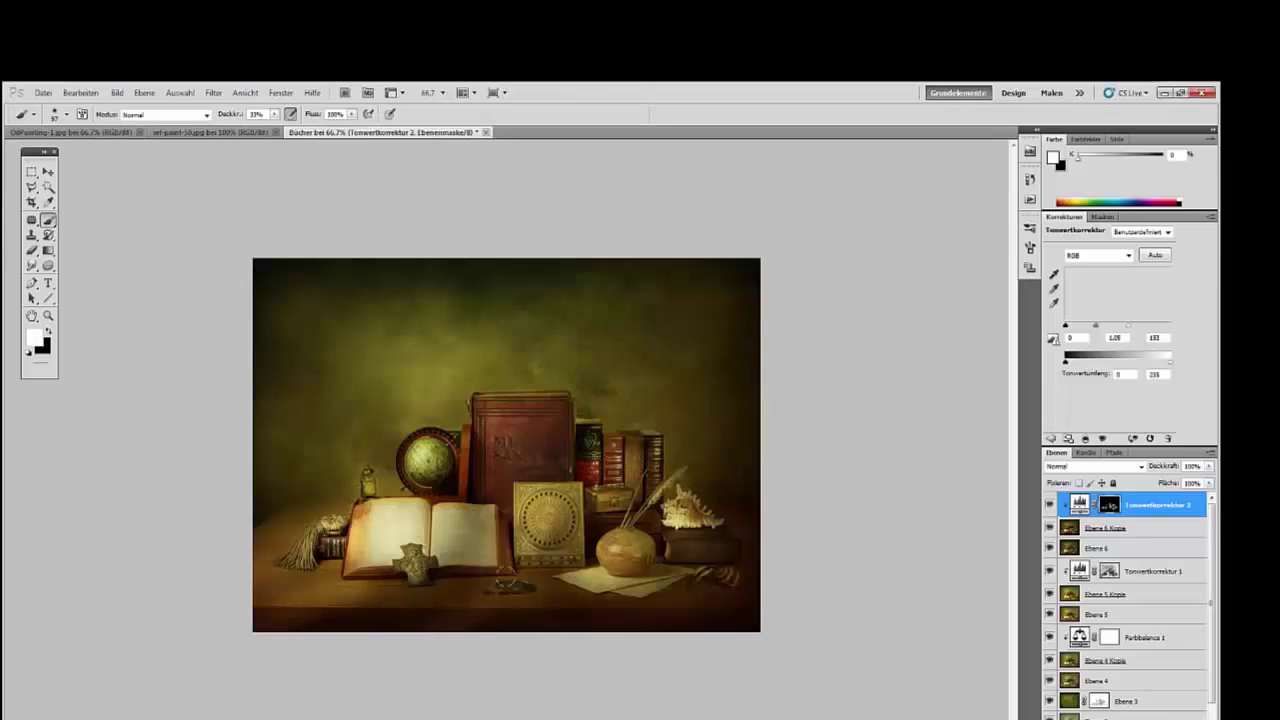
{"action": "left_click_drag", "start_coordinate": [684, 520], "coordinate": [698, 545]}
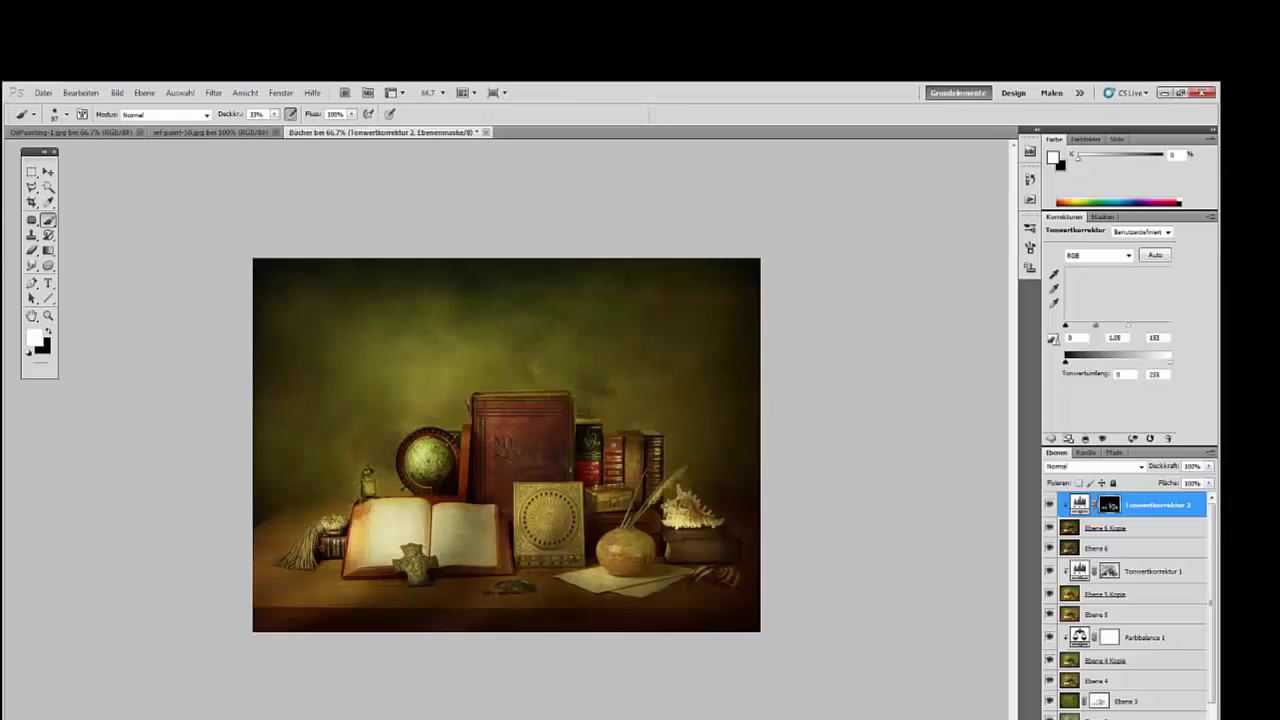
Examine the overall lighting and the details of the still life at several magnifications.
{"action": "key", "text": "ctrl+minus"}
{"action": "key", "text": "ctrl+minus"}
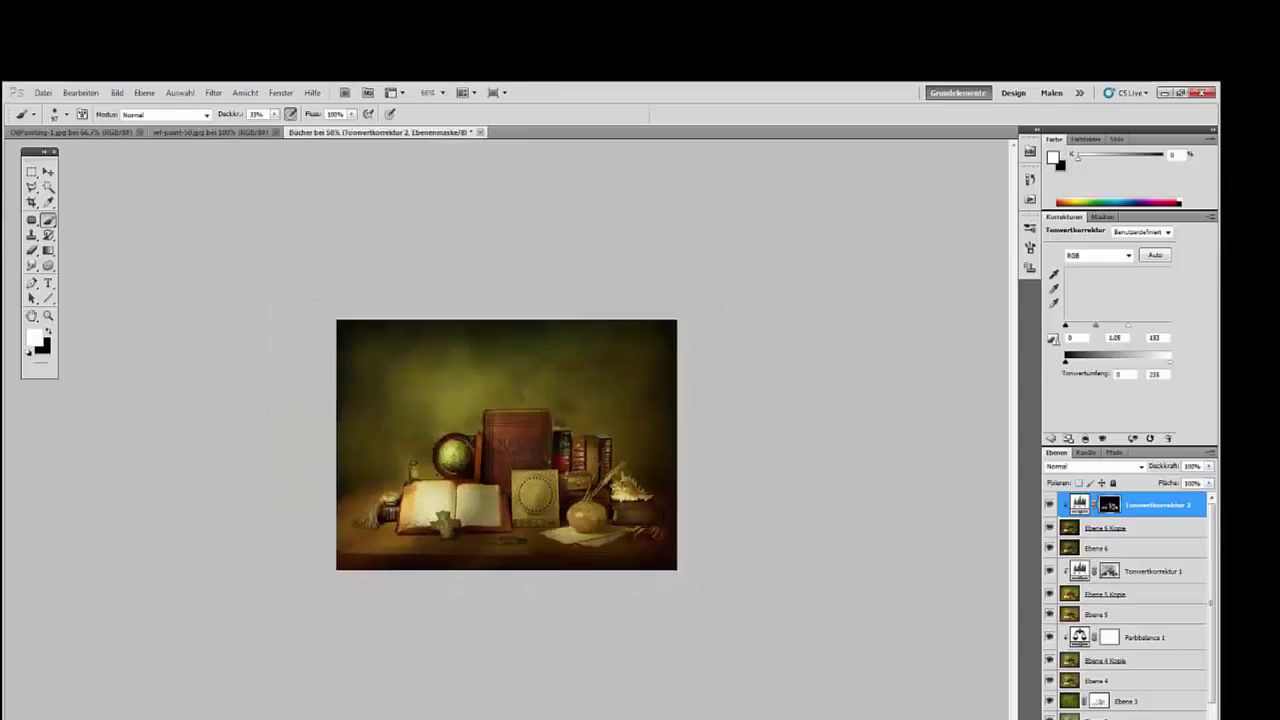
{"action": "key", "text": "ctrl+plus"}
{"action": "key", "text": "ctrl+plus"}
{"action": "key", "text": "ctrl+plus"}
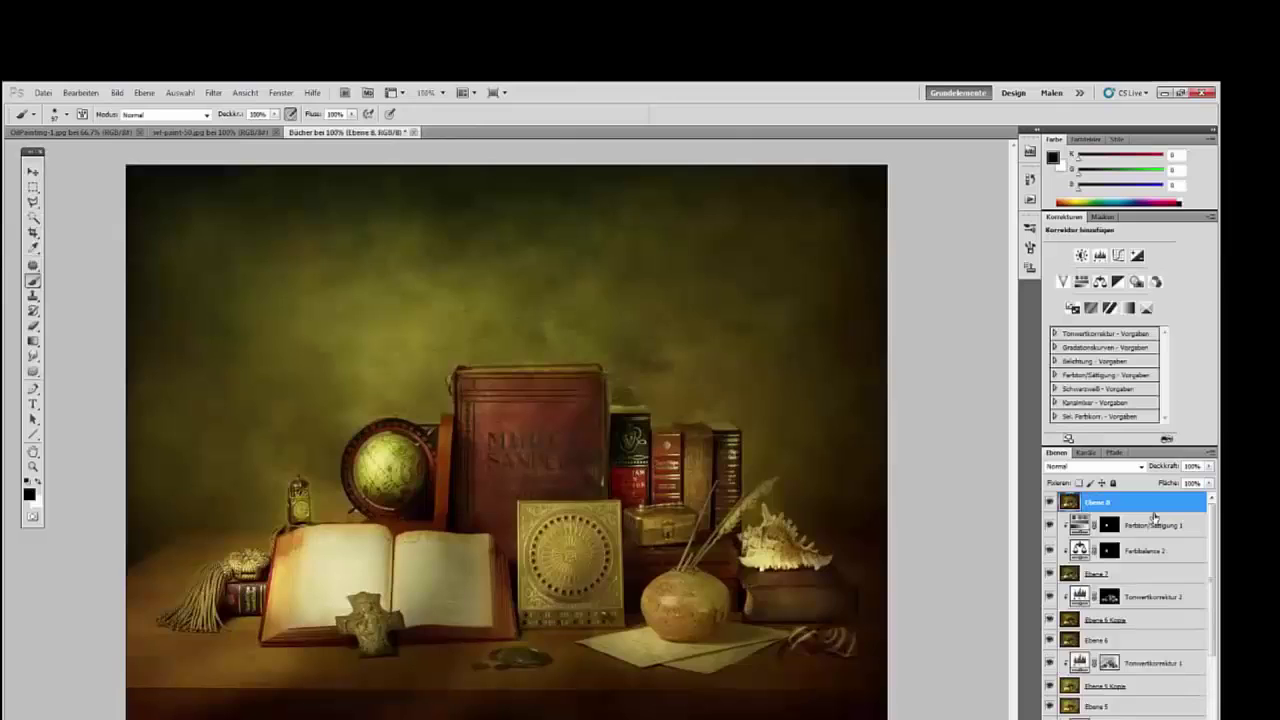
{"action": "key", "text": "ctrl+minus"}
{"action": "key", "text": "ctrl+minus"}
{"action": "key", "text": "ctrl+plus"}
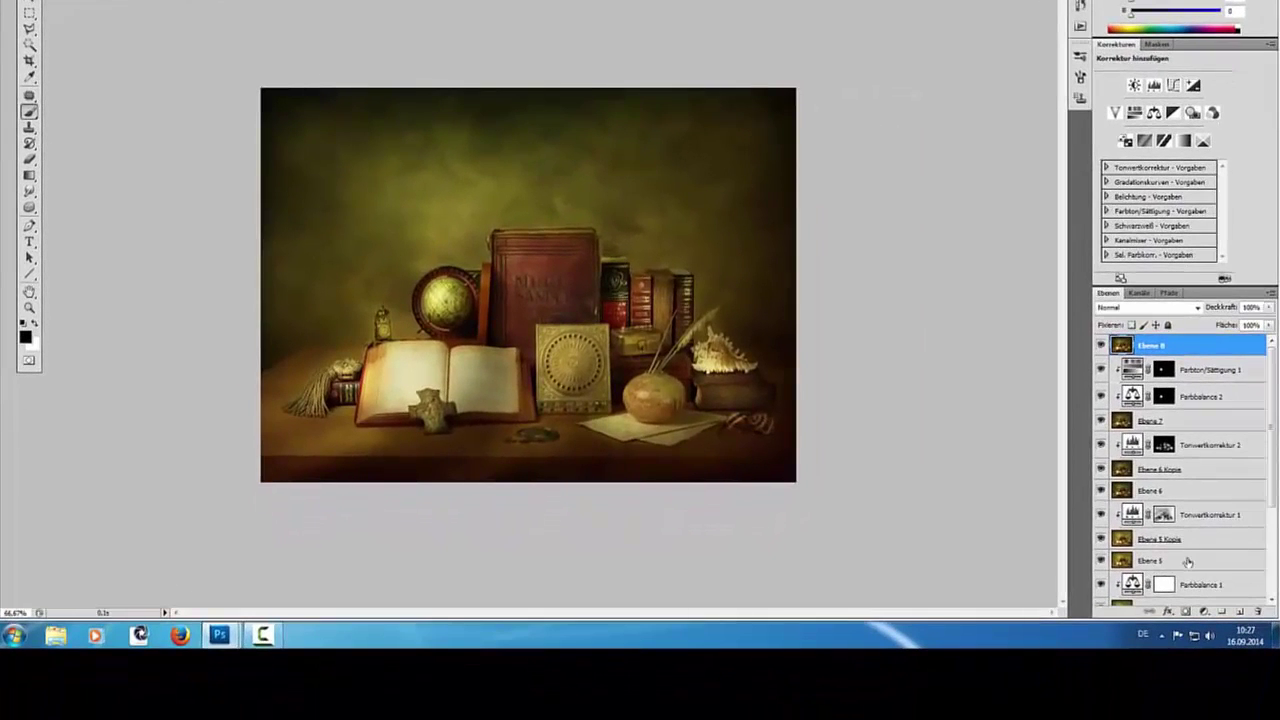
Move layer Ebene 5 directly beneath Ebene 8 and toggle the visibility of Ebene 8 to compare the two versions.
{"action": "left_click", "coordinate": [1133, 708]}
{"action": "left_click_drag", "start_coordinate": [1190, 563], "coordinate": [1175, 358]}
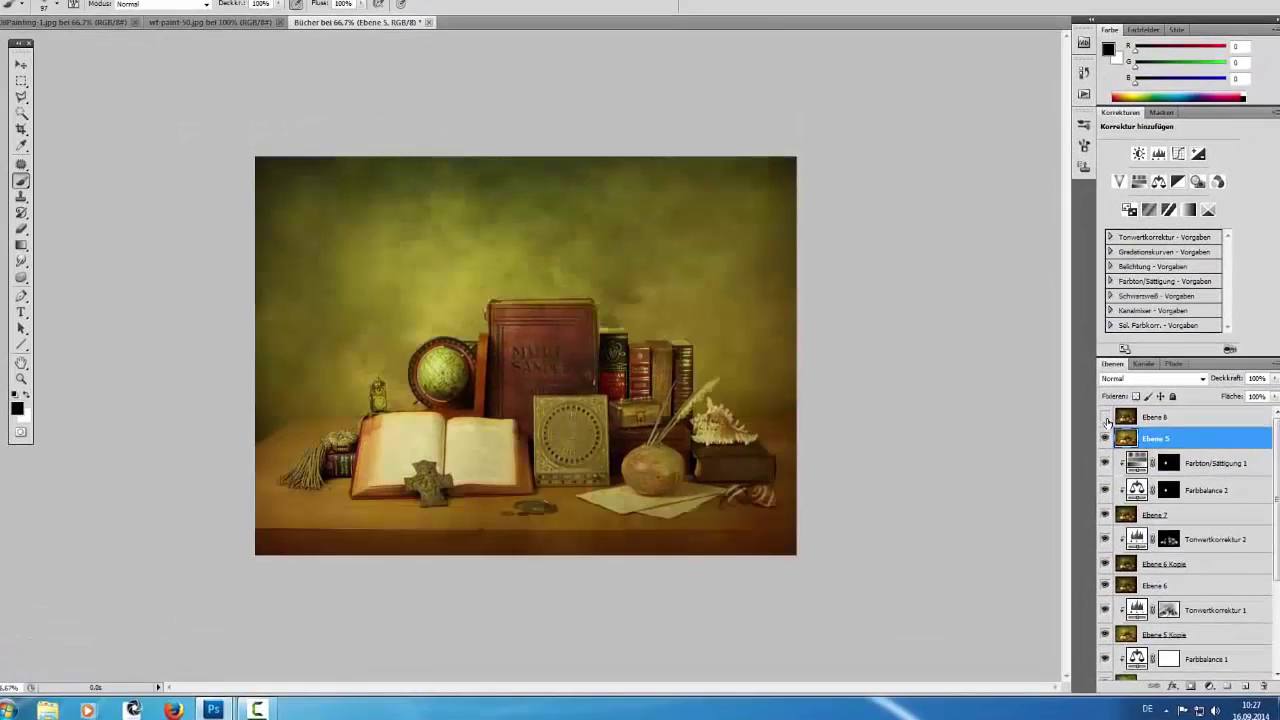
{"action": "left_click", "coordinate": [1105, 417]}
Add a layer mask to Ebene 8 and draw a reflected gradient starting from black diagonally across it to reveal the brighter layer.
{"action": "left_click", "coordinate": [1177, 420]}
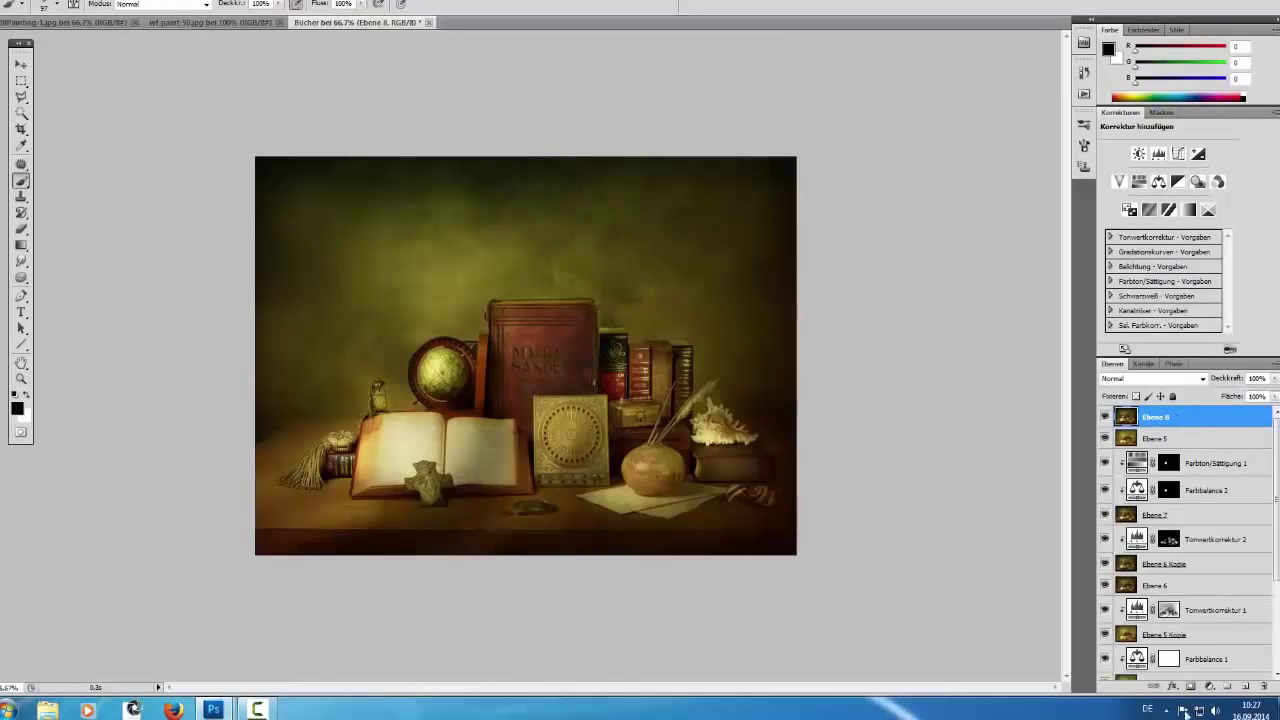
{"action": "left_click", "coordinate": [1191, 687]}
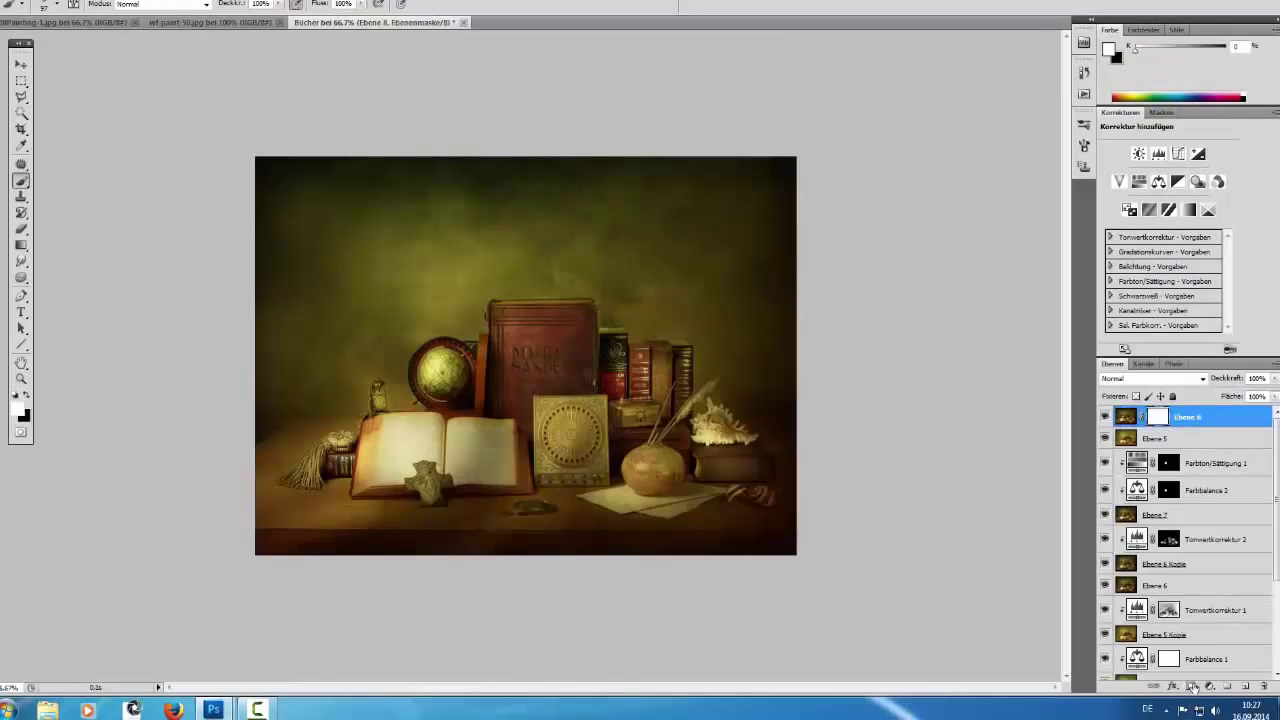
{"action": "right_click", "coordinate": [24, 185]}
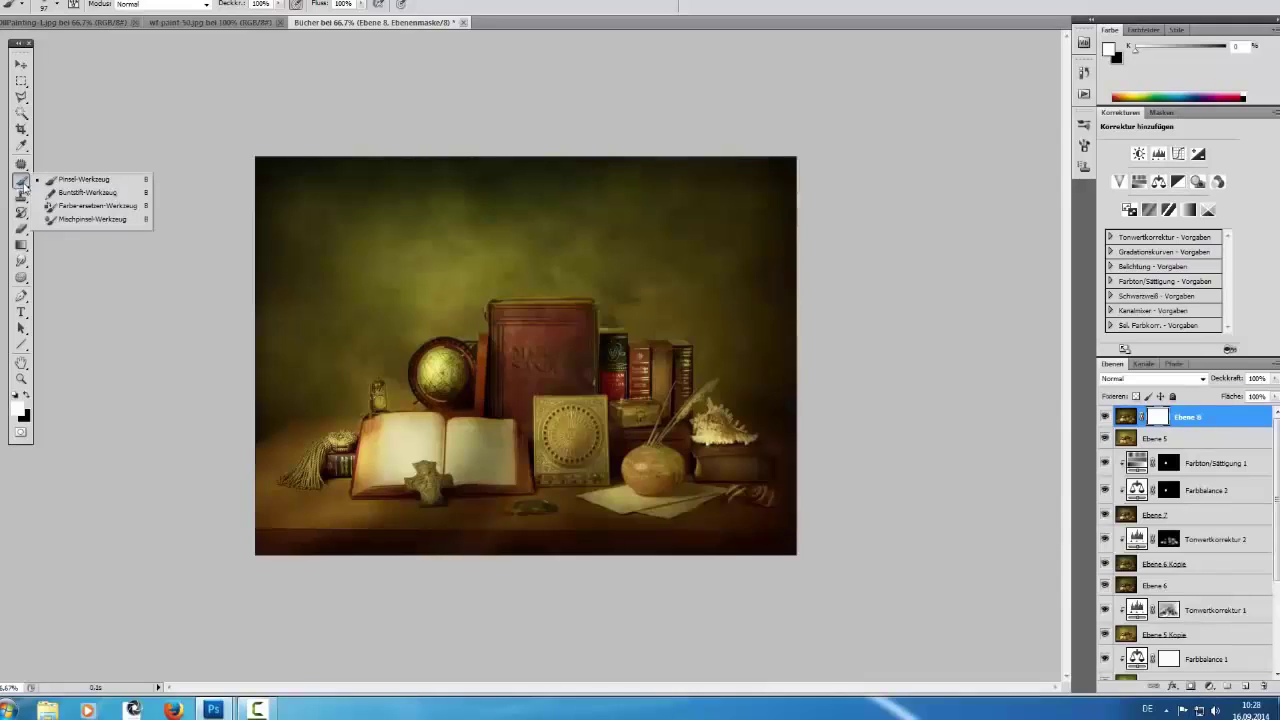
{"action": "left_click", "coordinate": [21, 245]}
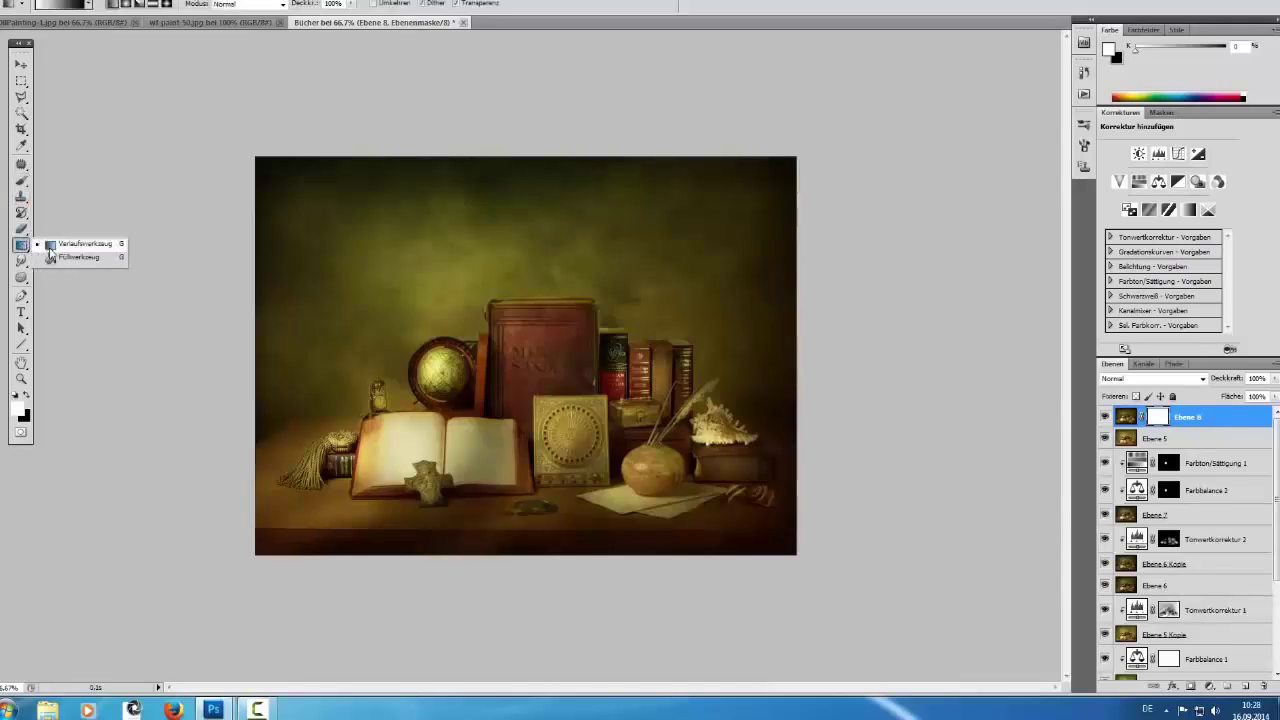
{"action": "left_click", "coordinate": [50, 246]}
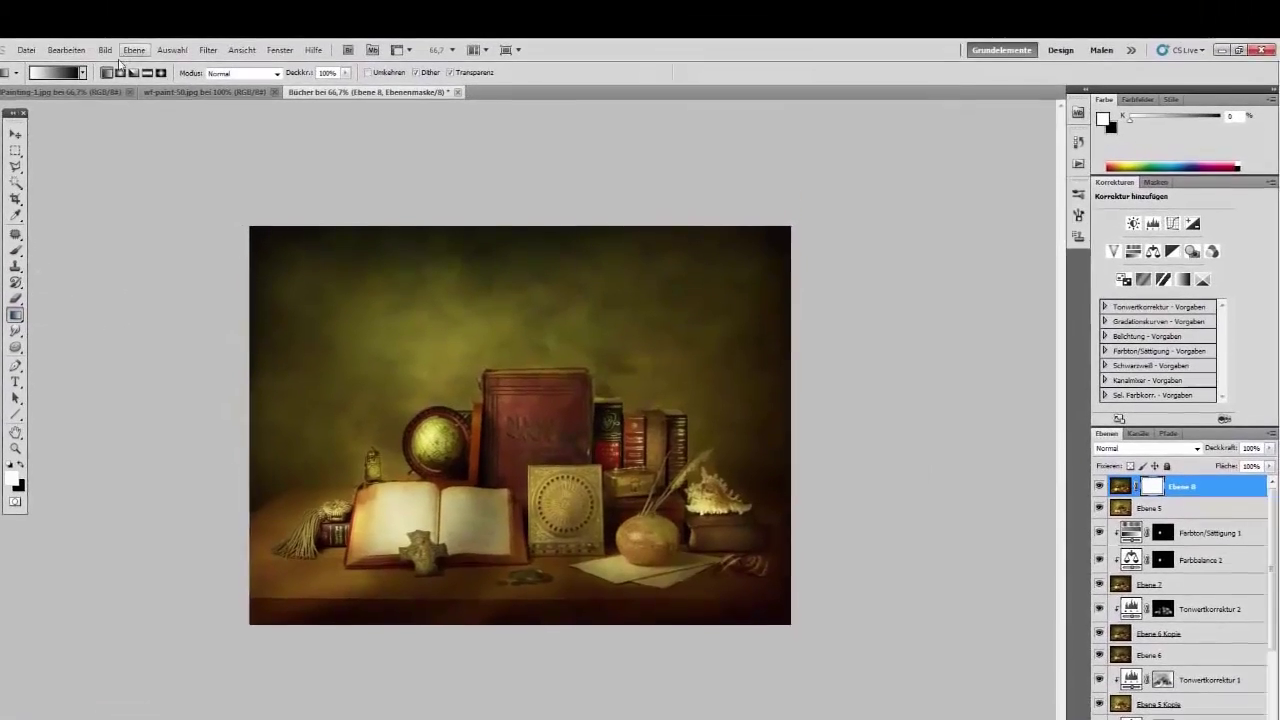
{"action": "left_click", "coordinate": [26, 394]}
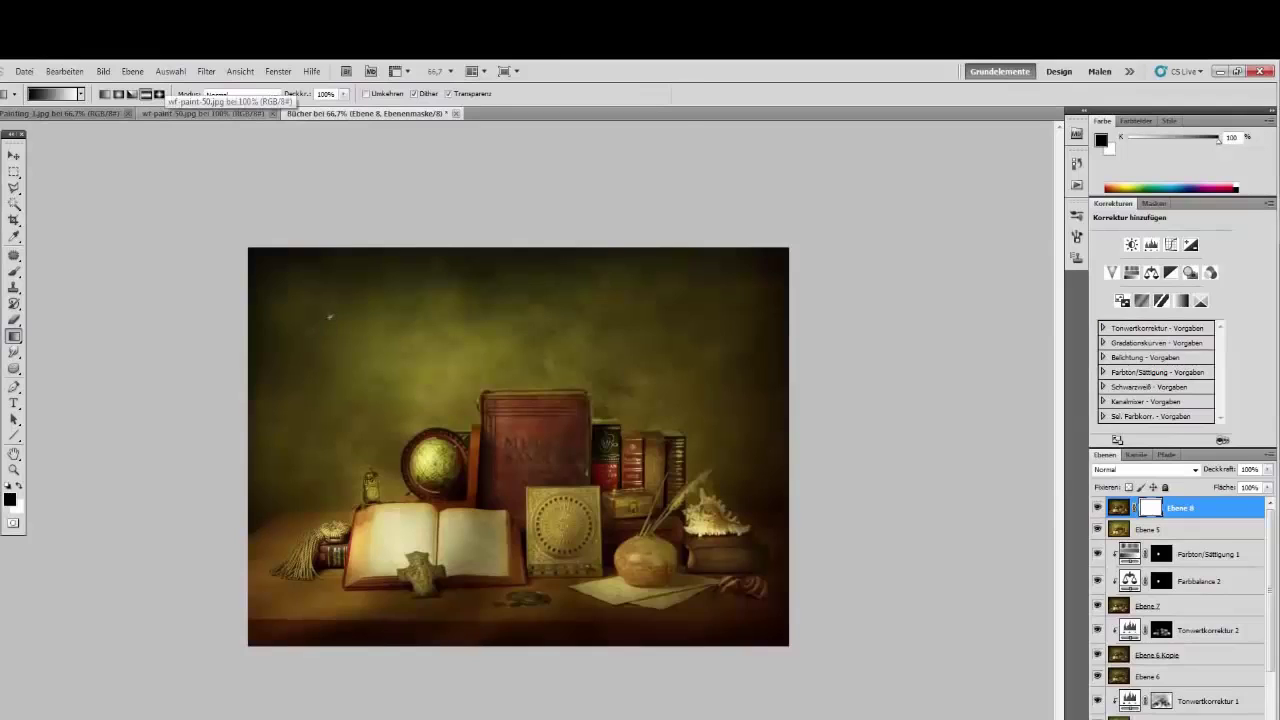
{"action": "left_click_drag", "start_coordinate": [330, 318], "coordinate": [330, 318]}
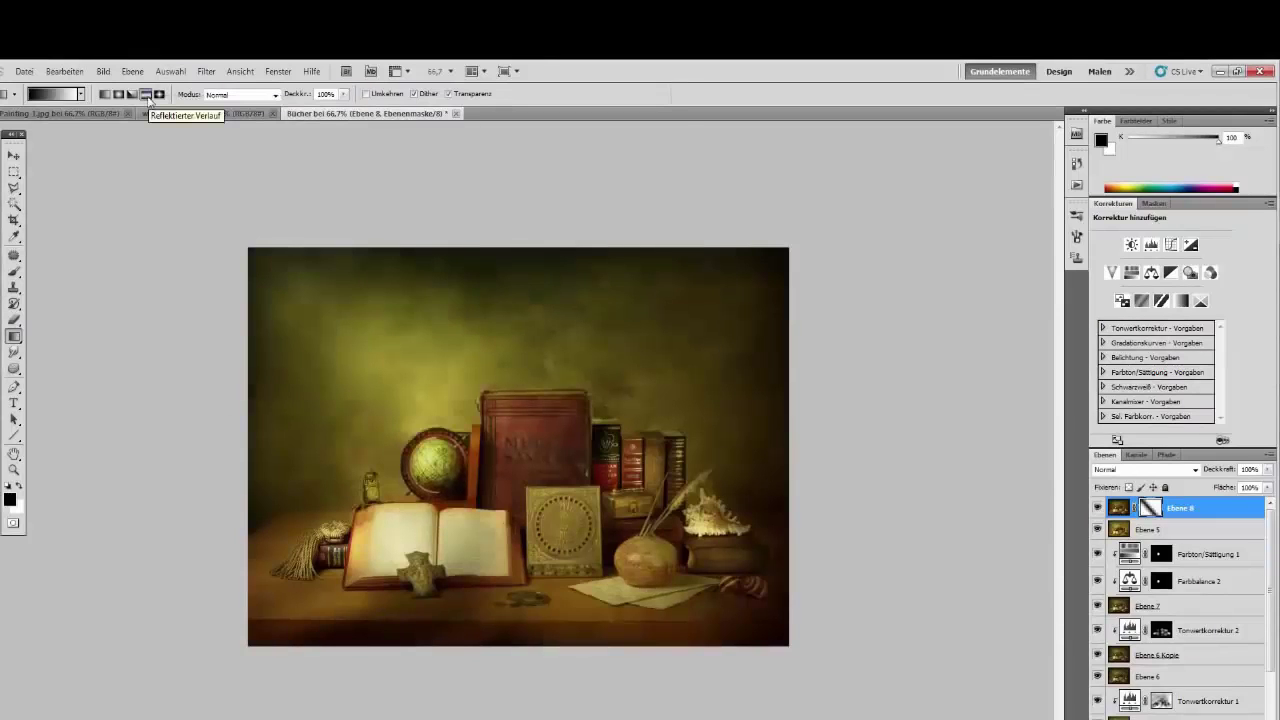
Add 3.08% uniform monochromatic noise to the top layer Ebene 10.
{"action": "left_click", "coordinate": [206, 71]}
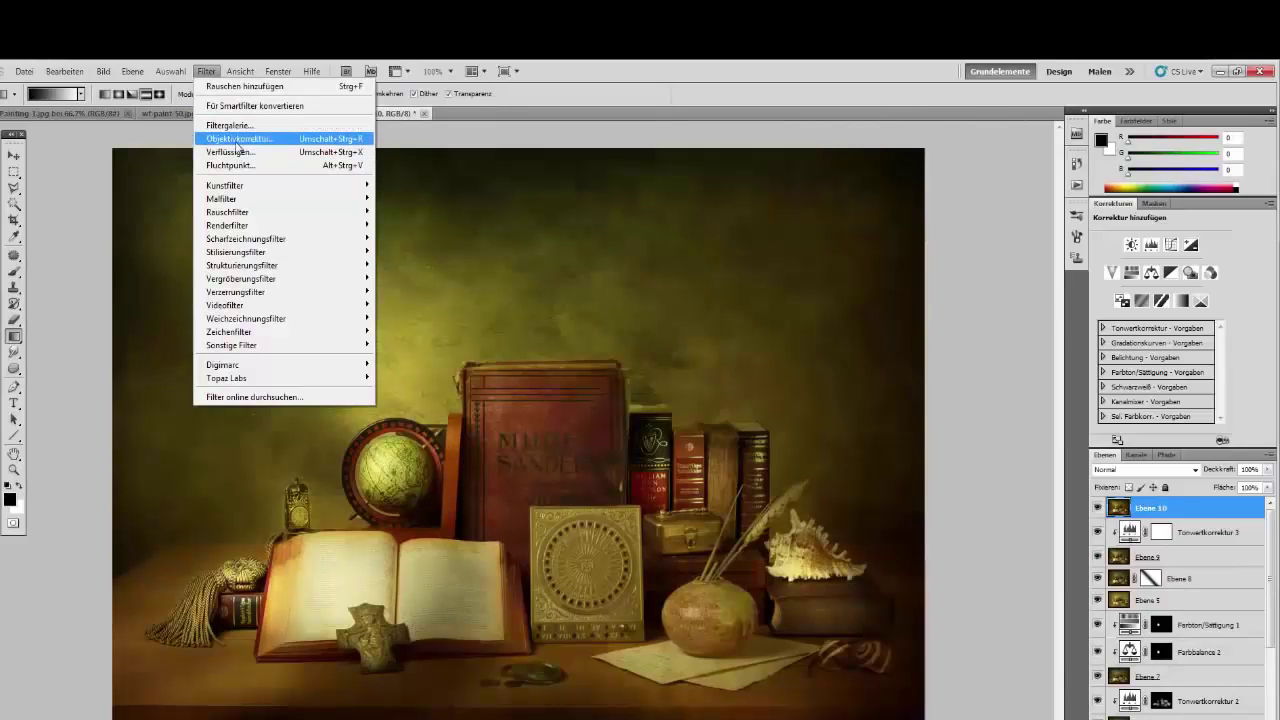
{"action": "mouse_move", "coordinate": [237, 214]}
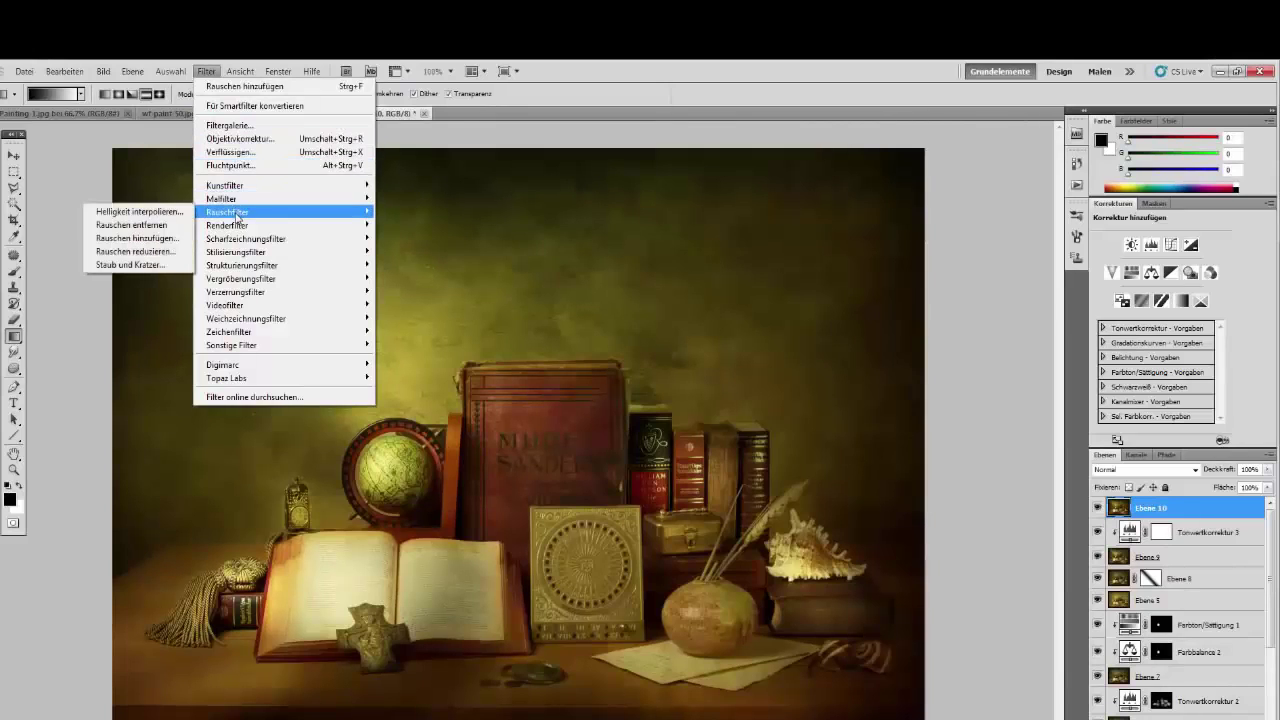
{"action": "left_click", "coordinate": [146, 245]}
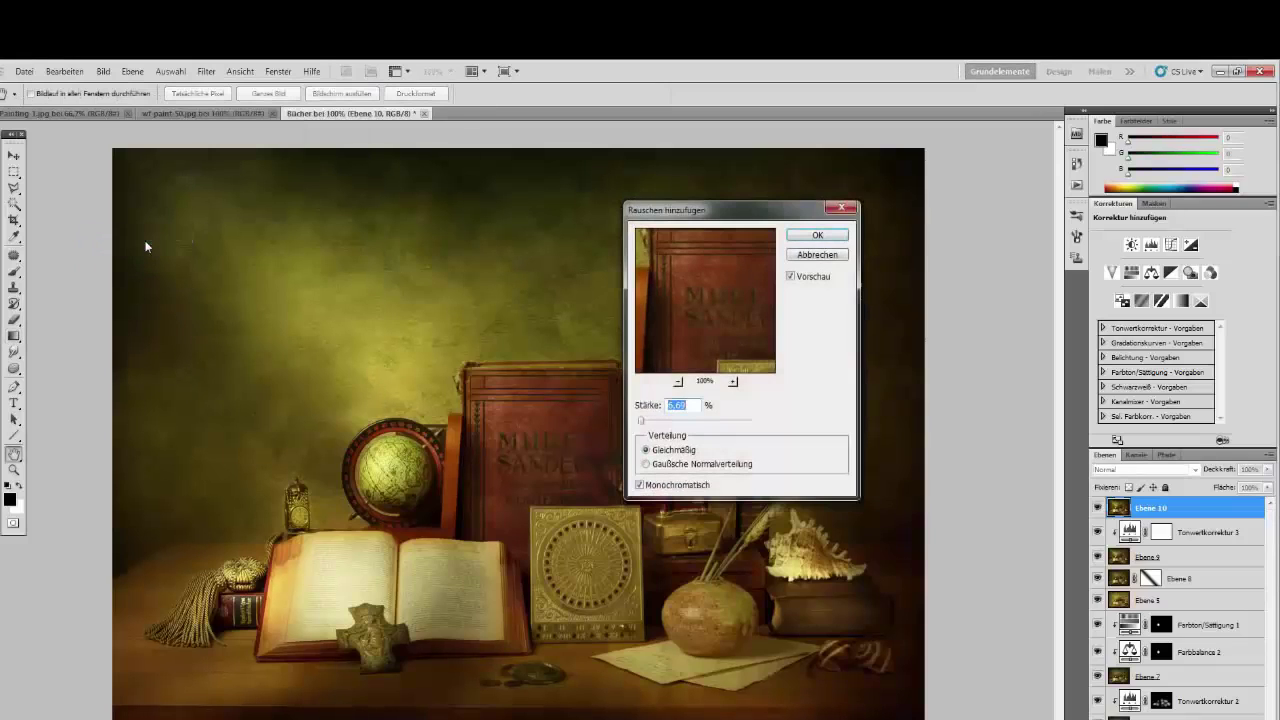
{"action": "mouse_move", "coordinate": [647, 406]}
{"action": "left_mouse_down"}
{"action": "mouse_move", "coordinate": [510, 416]}
{"action": "mouse_move", "coordinate": [641, 410]}
{"action": "left_mouse_up"}
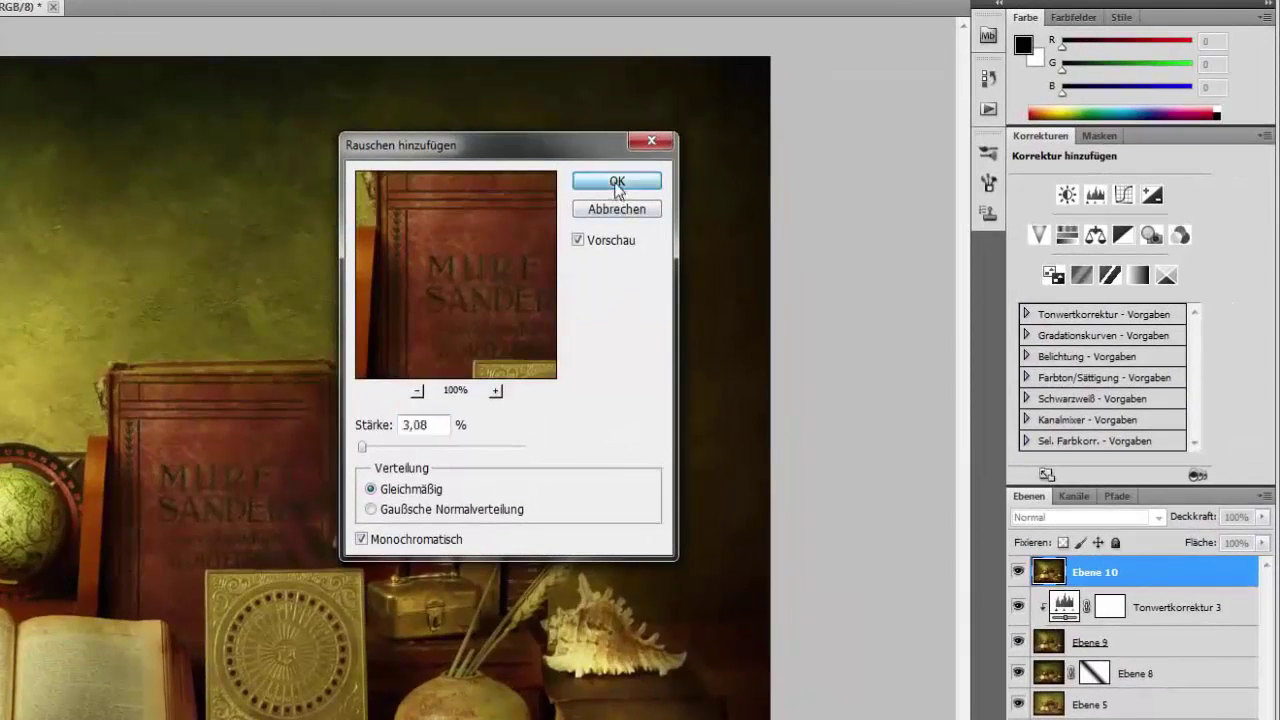
{"action": "left_click", "coordinate": [617, 181]}
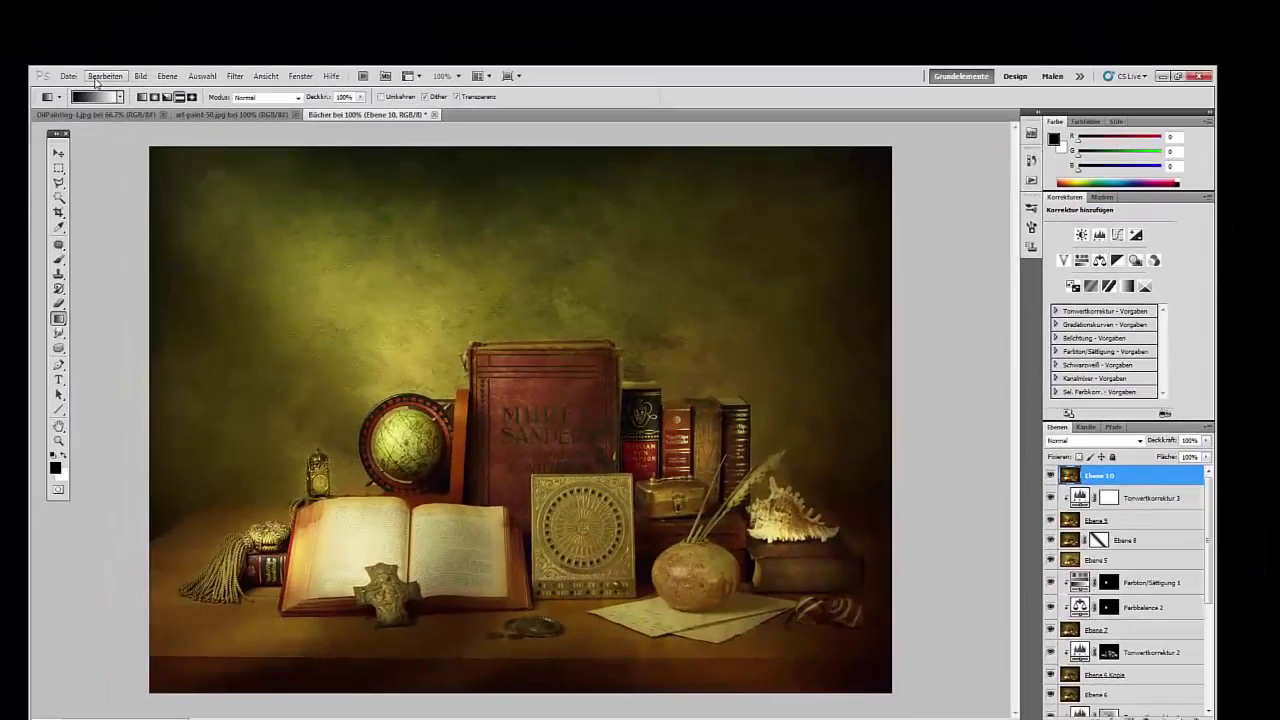
{"action": "left_click", "coordinate": [100, 76]}
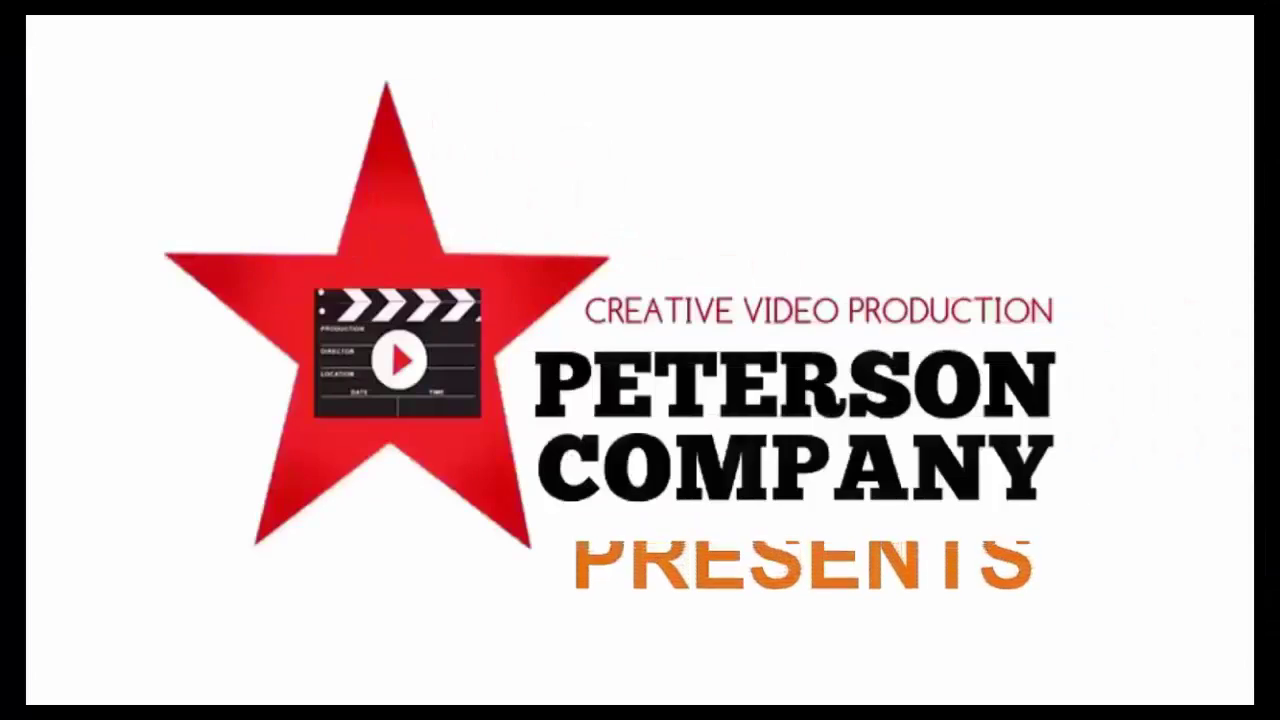